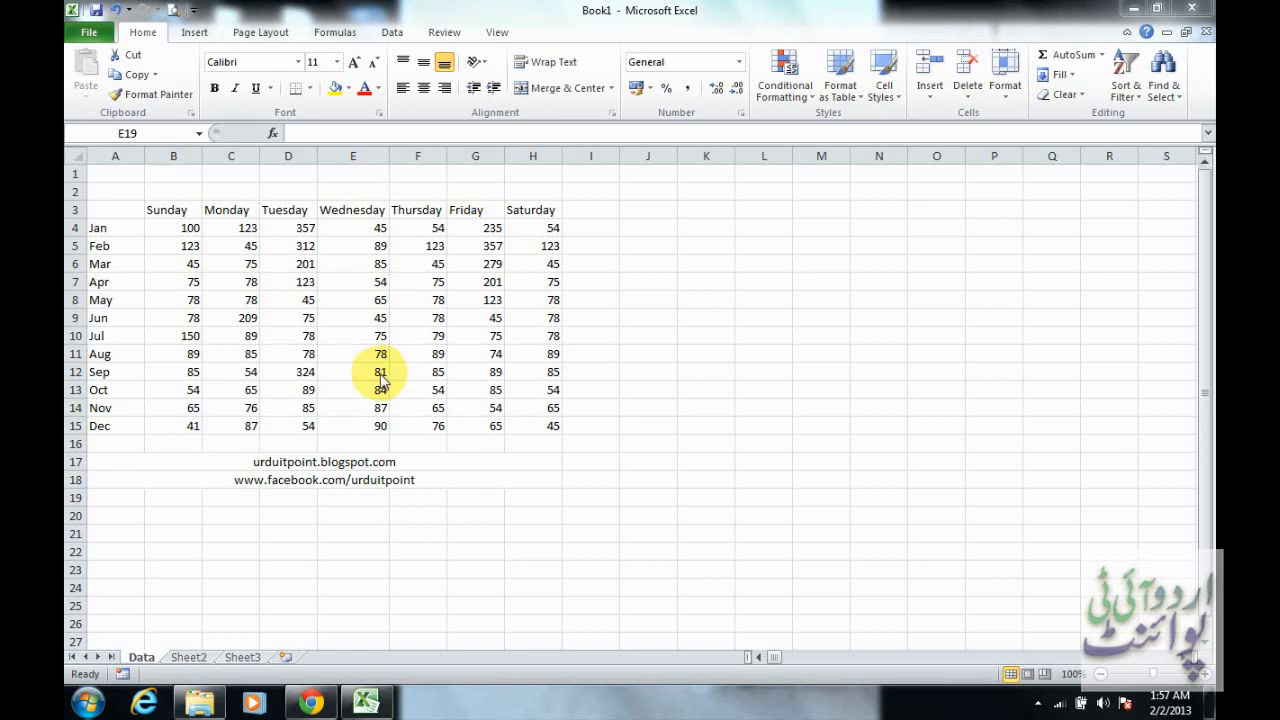
Manually enlarge the Jan and Apr rows to about double height and make the Aug row slightly taller than default
click(115, 244)
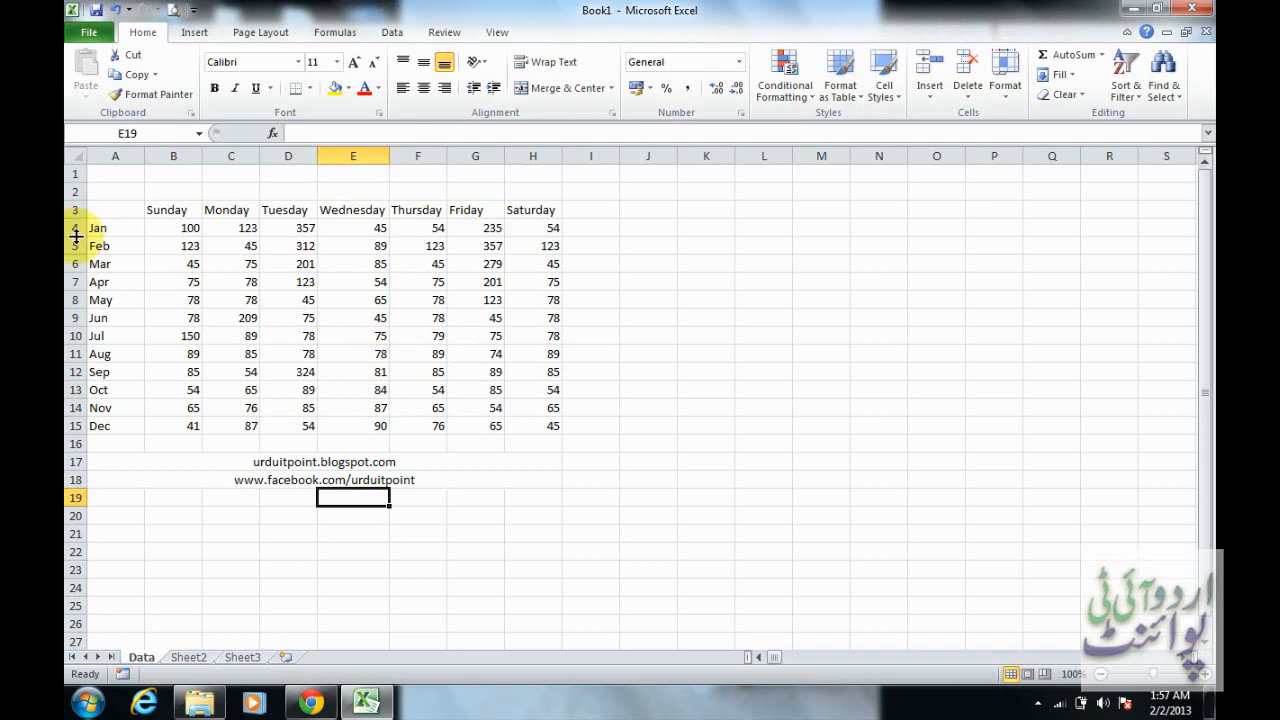
drag(76, 236, 75, 256)
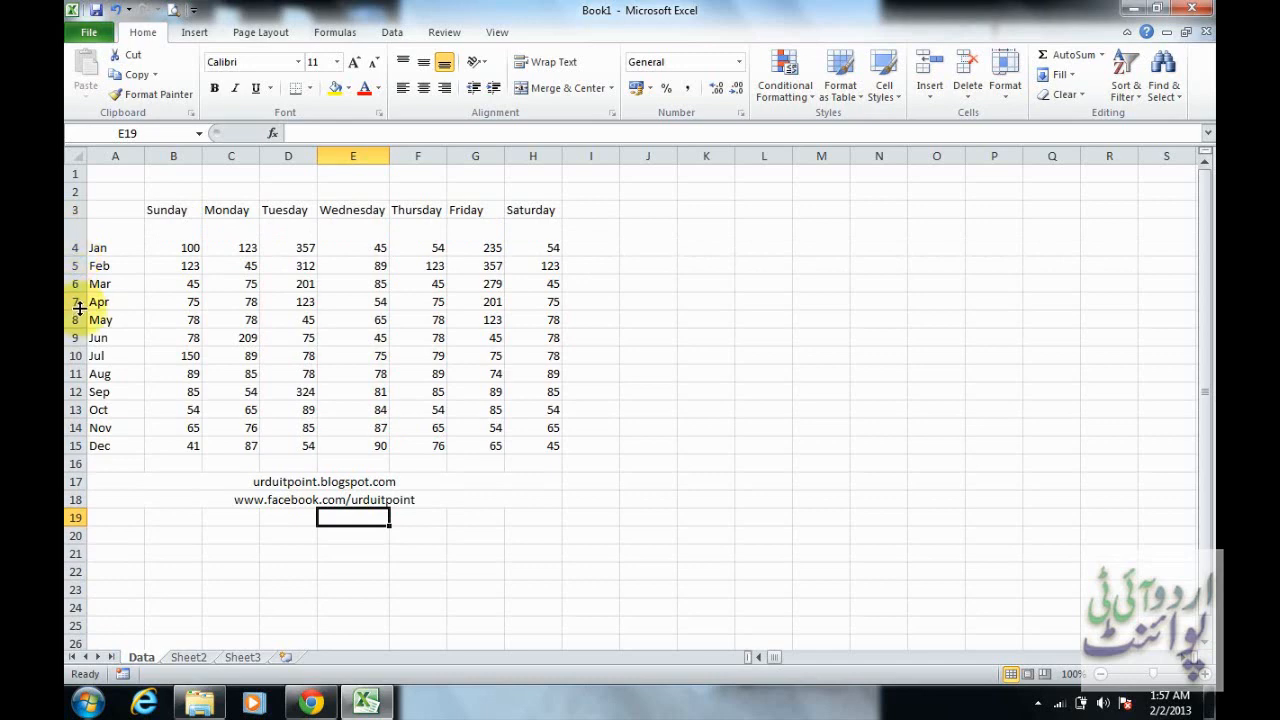
drag(79, 309, 76, 330)
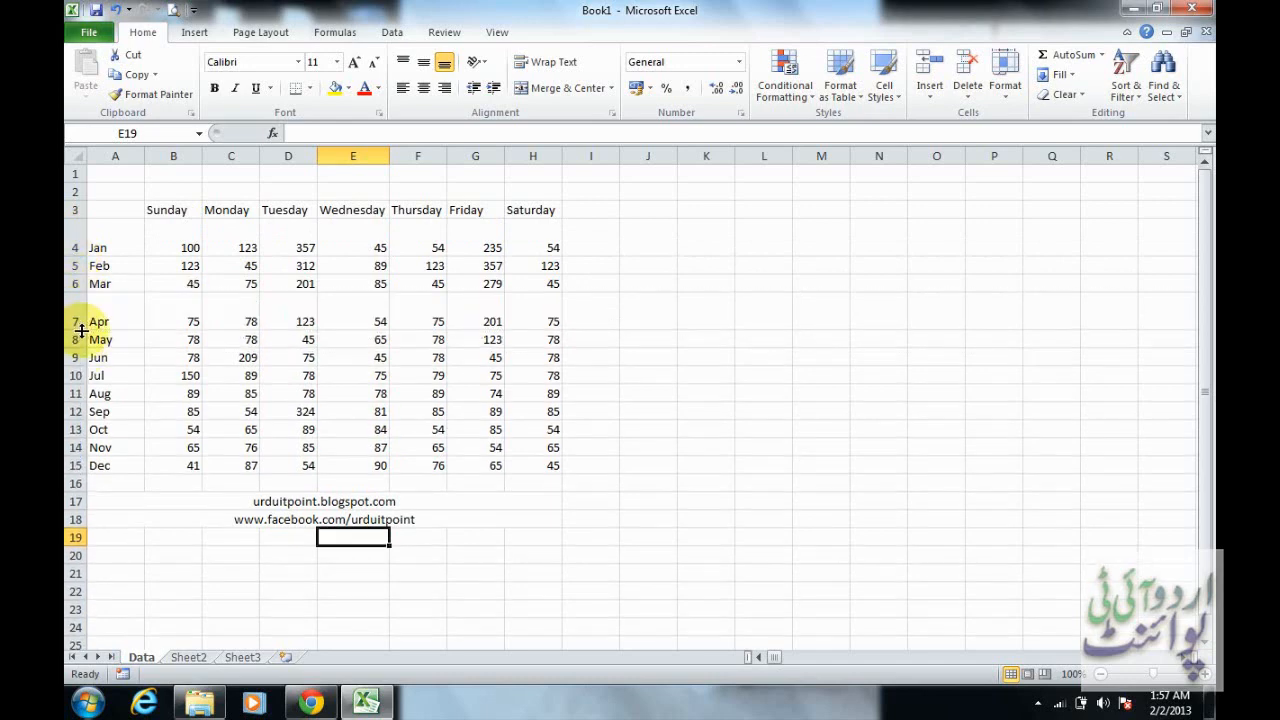
drag(78, 384, 82, 420)
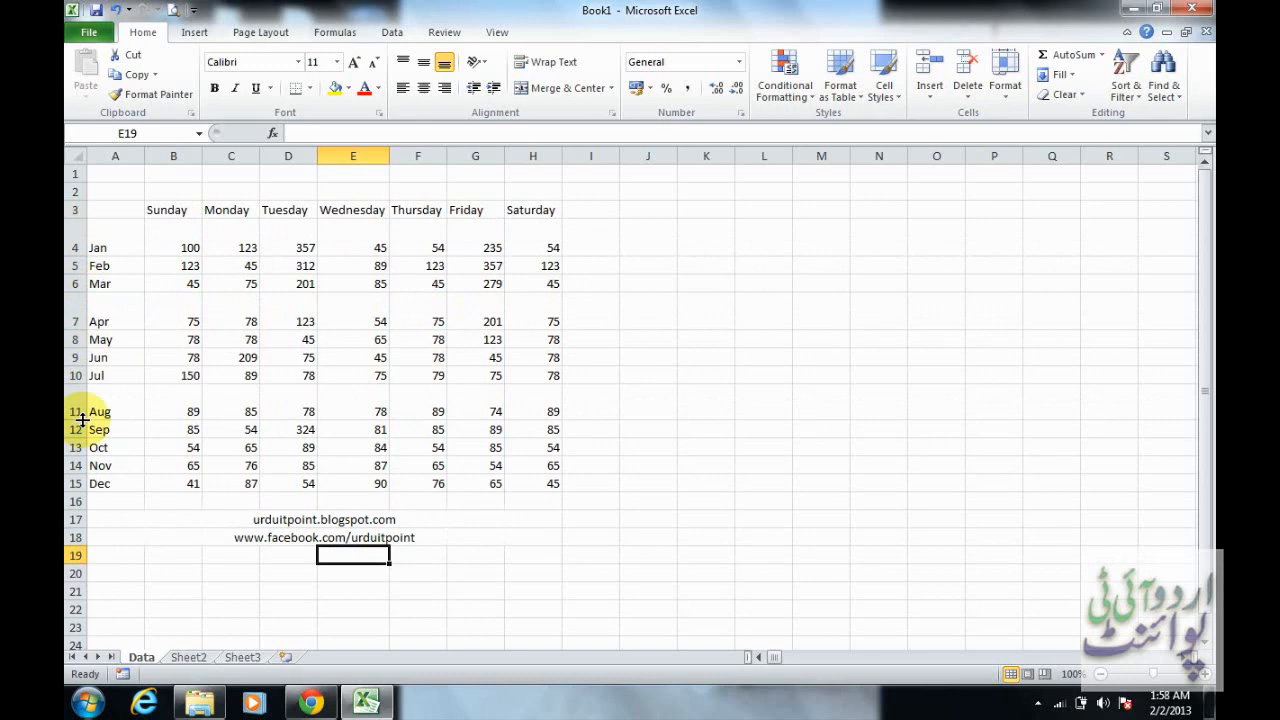
drag(80, 420, 79, 386)
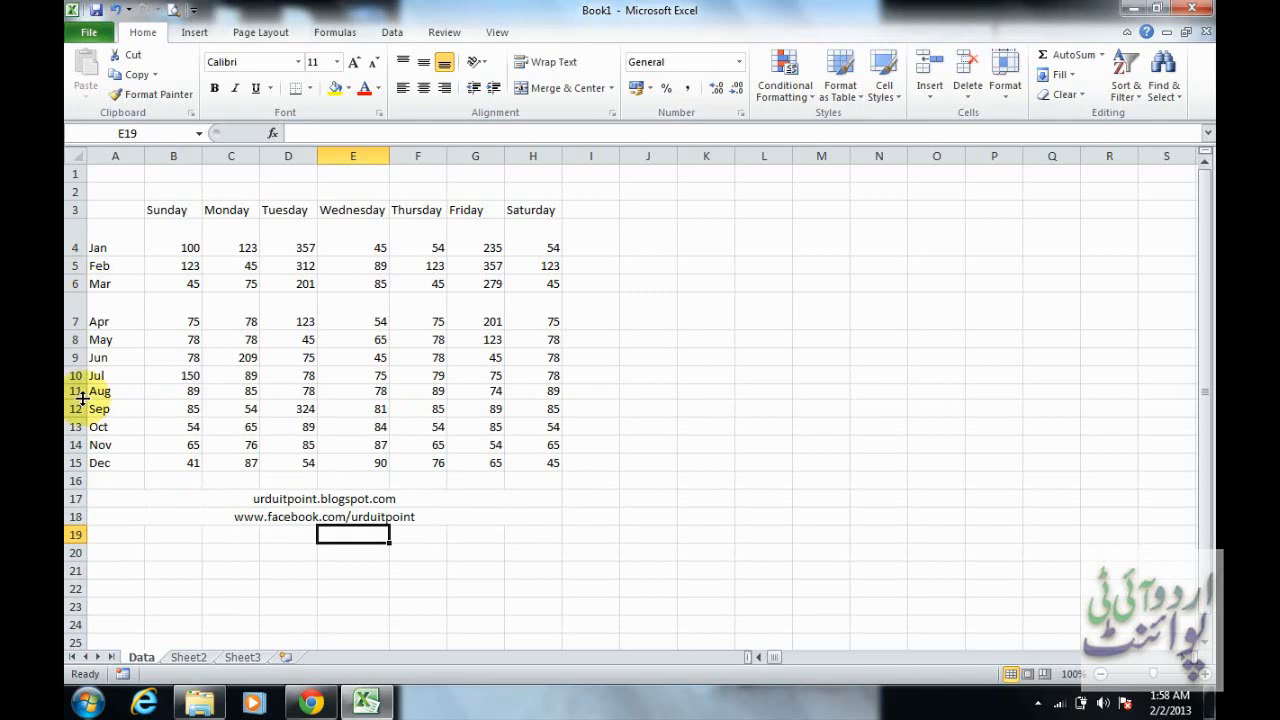
mouse_move(82, 398)
mouse_down()
mouse_move(80, 417)
mouse_move(81, 405)
mouse_up()
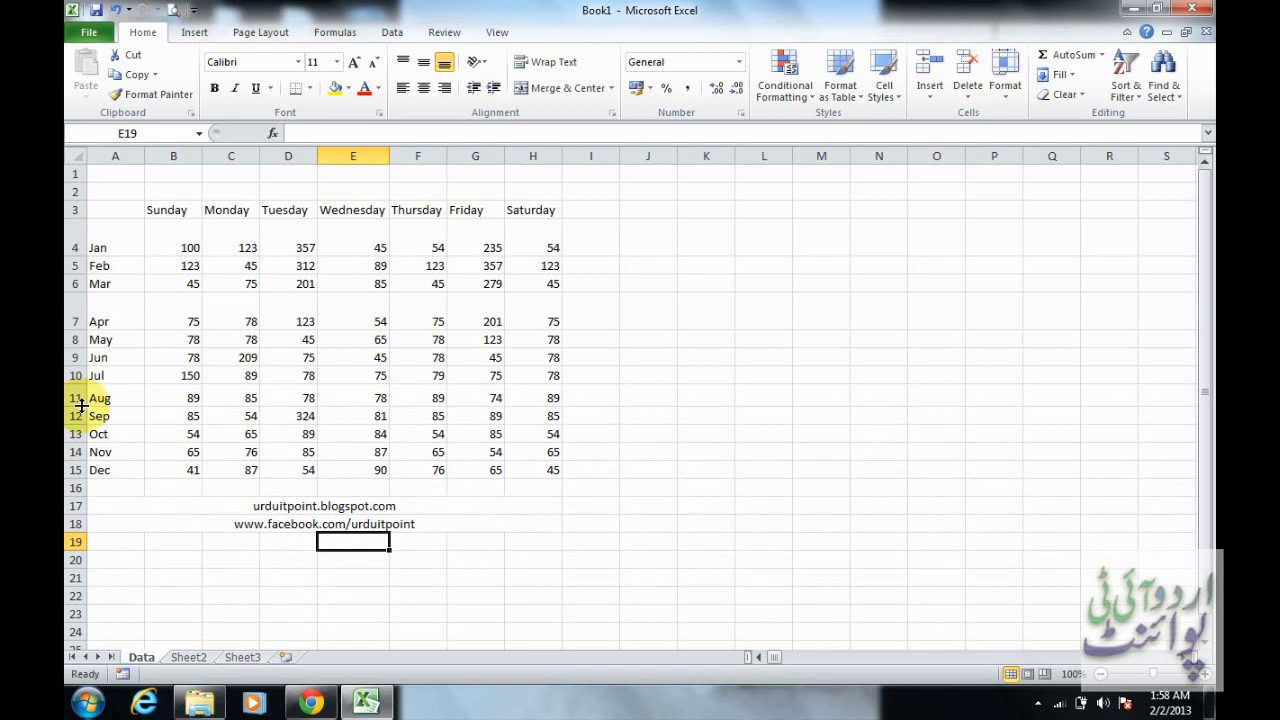
Widen the Wednesday column slightly and autofit it to its contents
mouse_move(389, 157)
mouse_down()
mouse_move(422, 156)
mouse_move(391, 156)
mouse_up()
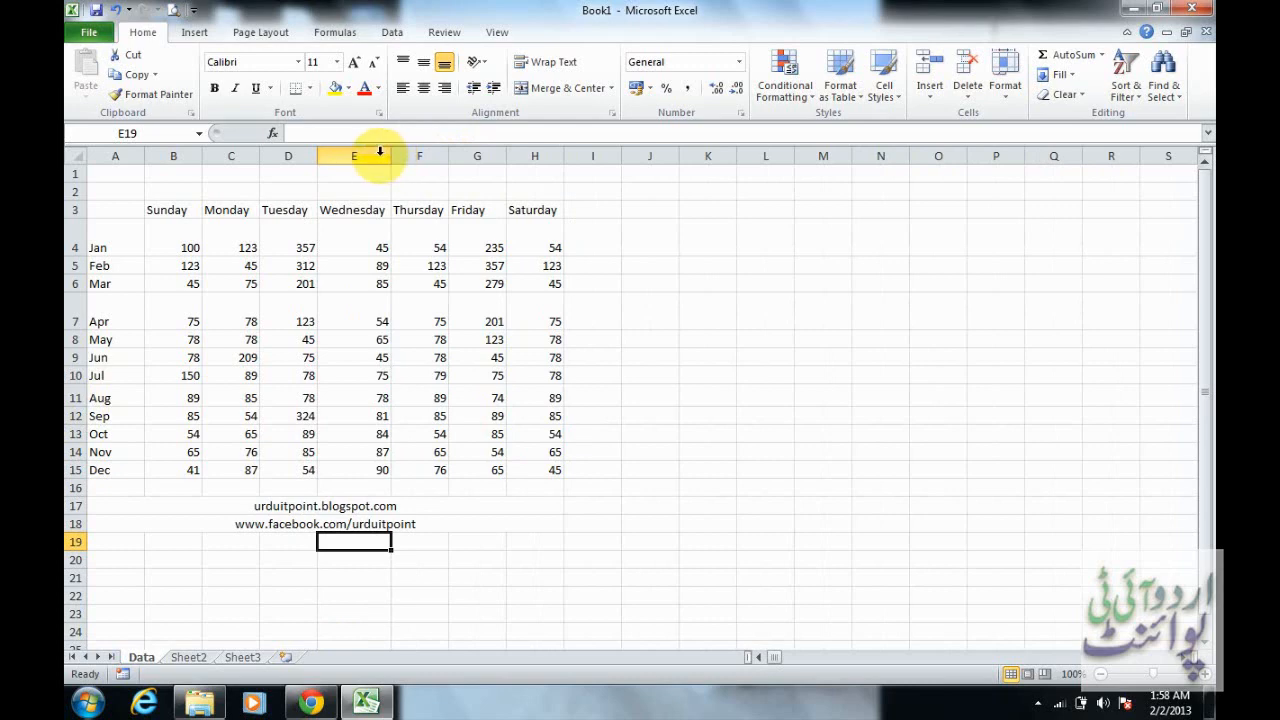
mouse_move(391, 160)
mouse_down()
mouse_move(439, 161)
mouse_move(386, 174)
mouse_move(366, 154)
mouse_move(399, 156)
mouse_up()
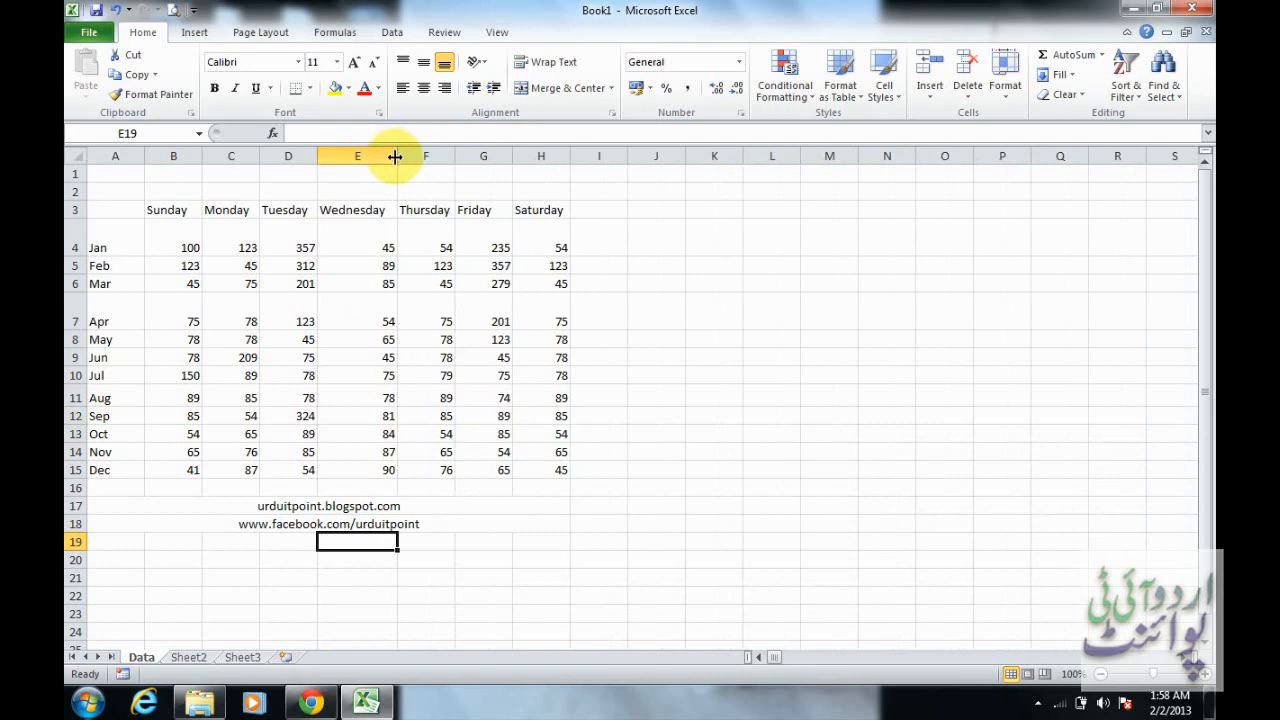
double_click(395, 156)
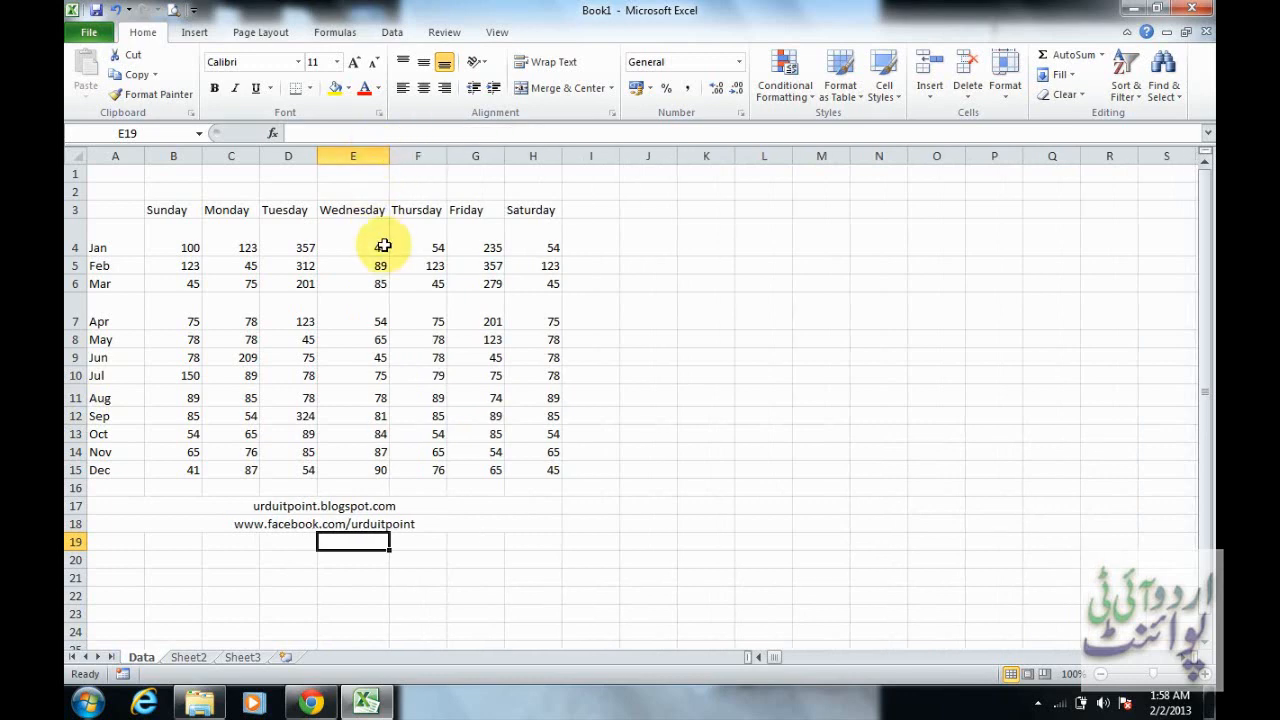
Autofit the heights of the Jan and Apr rows individually
double_click(82, 256)
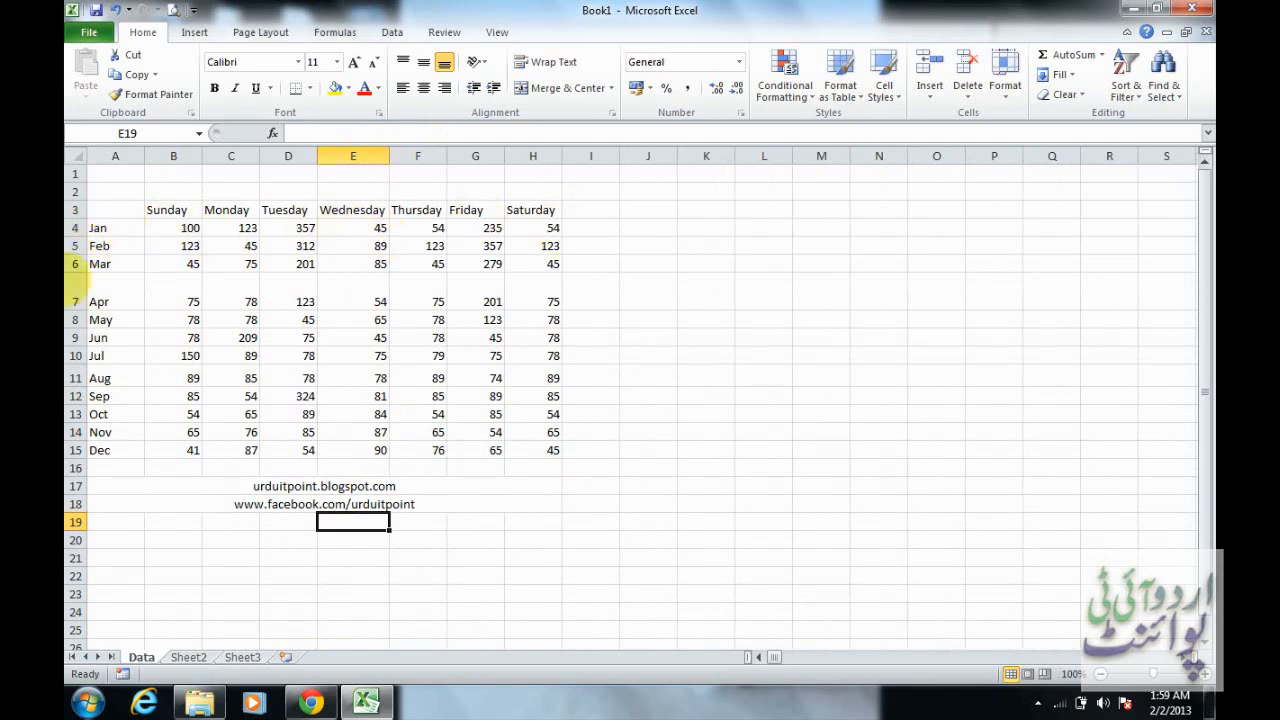
double_click(82, 311)
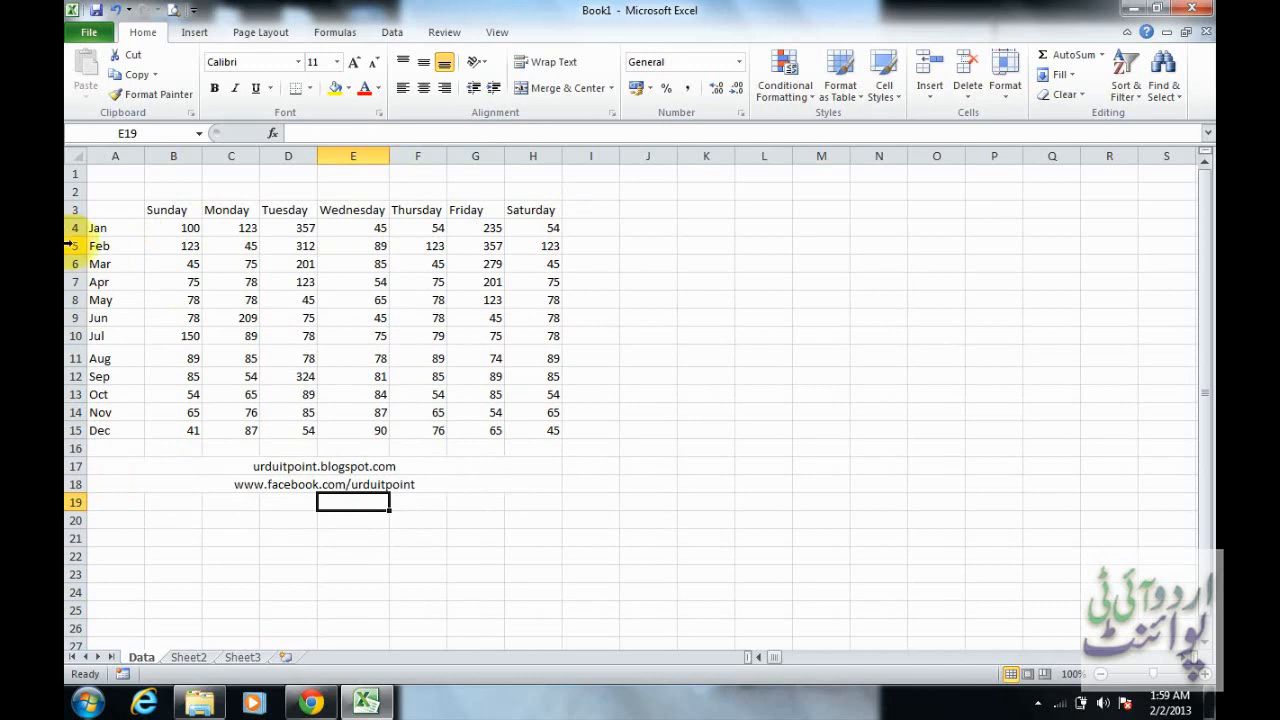
Manually make rows 5, 6, 7 and 9 taller and widen columns B, C and D
drag(75, 256, 80, 367)
drag(202, 151, 428, 152)
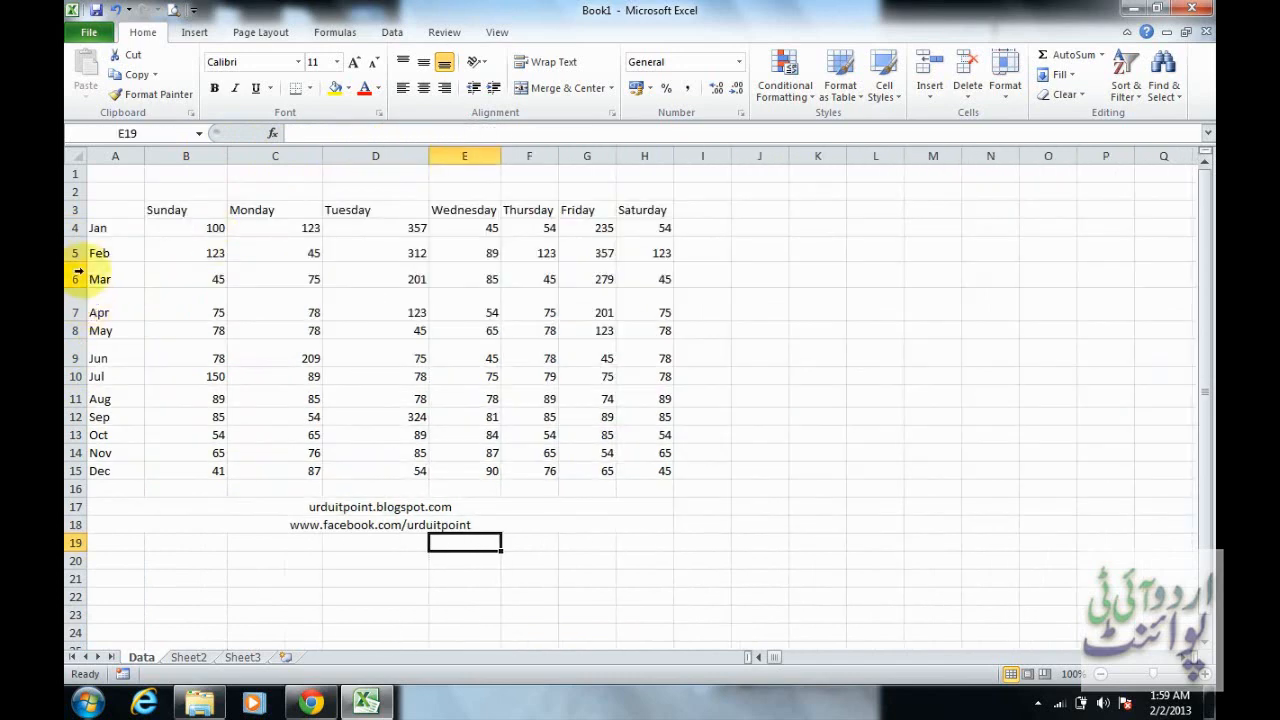
Autofit the heights of rows 4 to 11 together and the widths of columns B to F together
drag(75, 228, 75, 398)
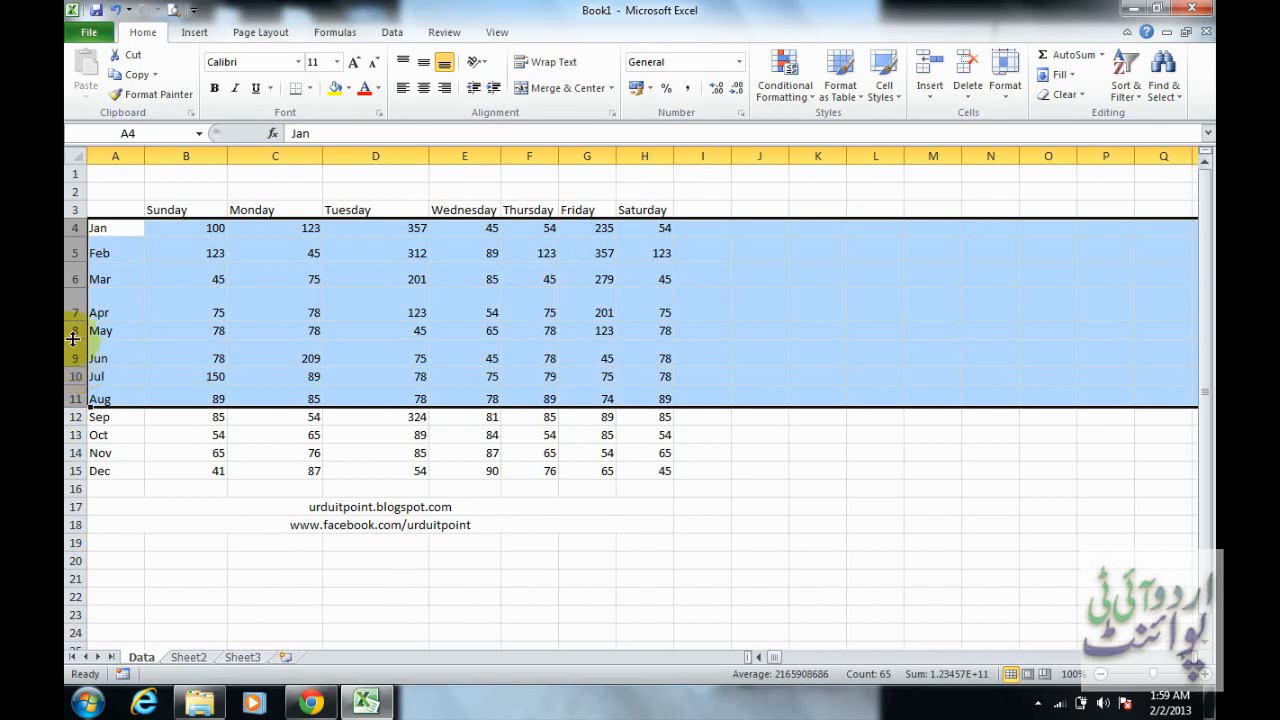
double_click(72, 339)
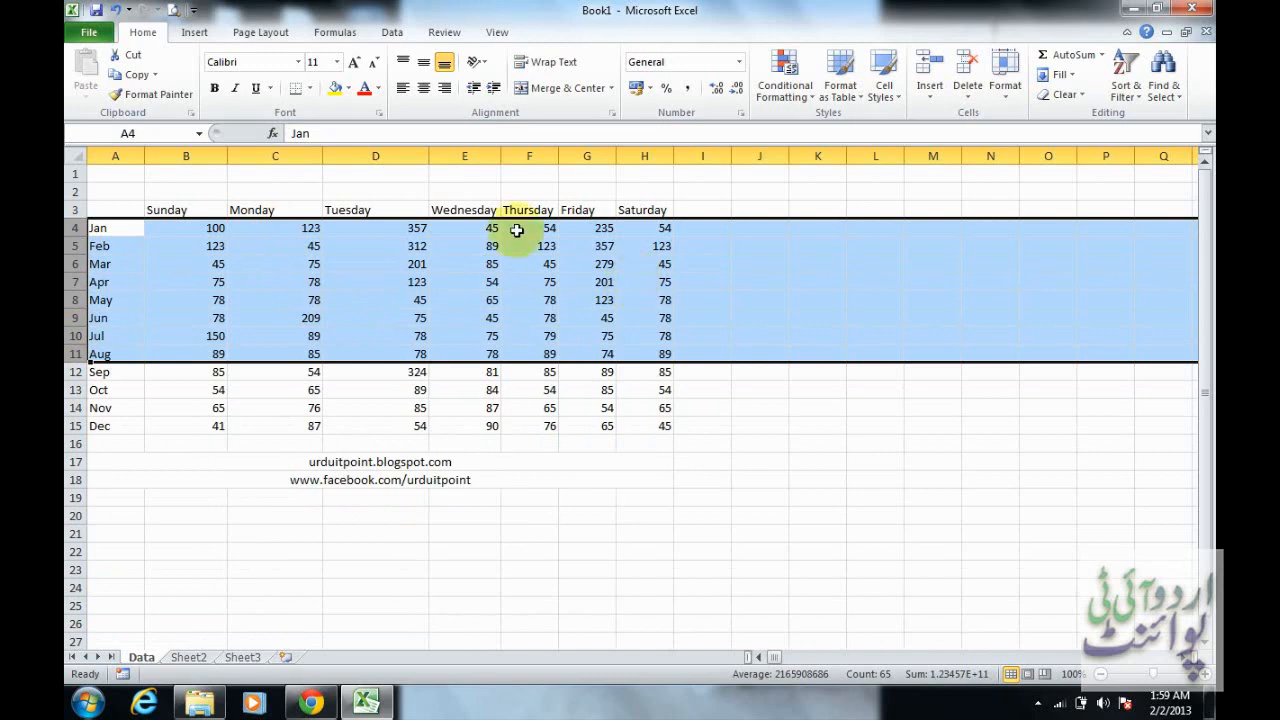
drag(192, 155, 531, 157)
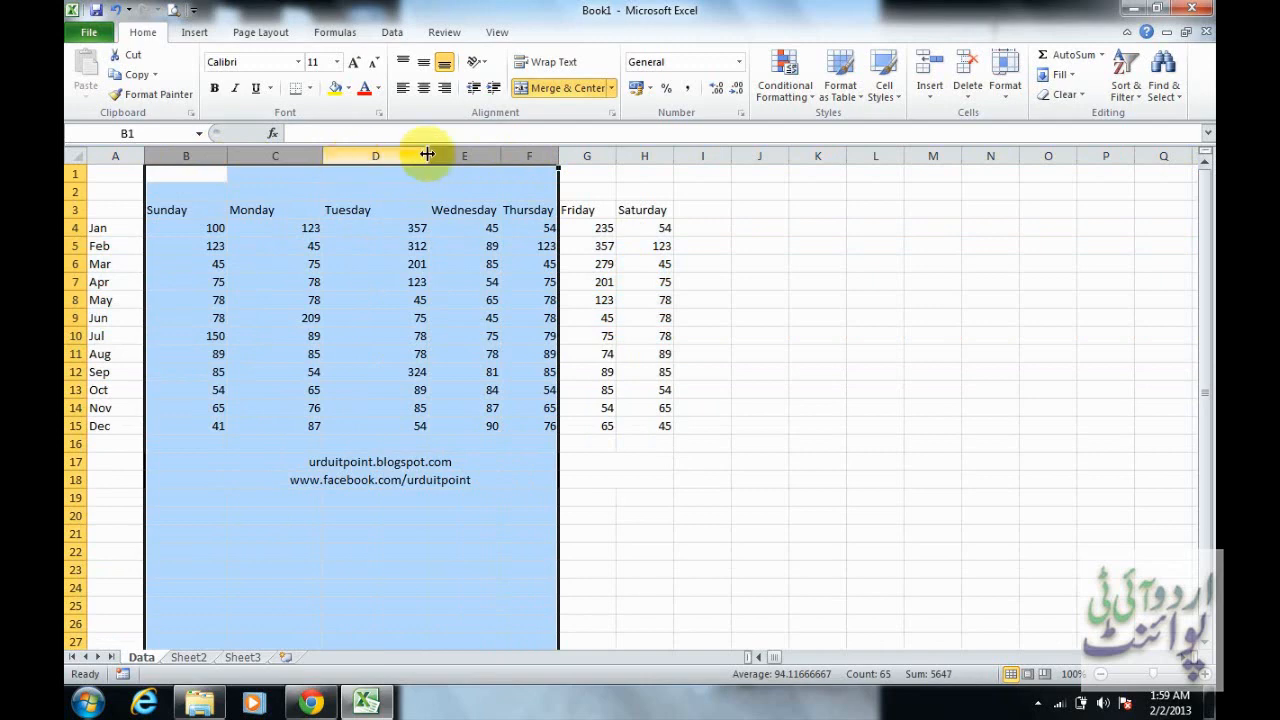
double_click(428, 156)
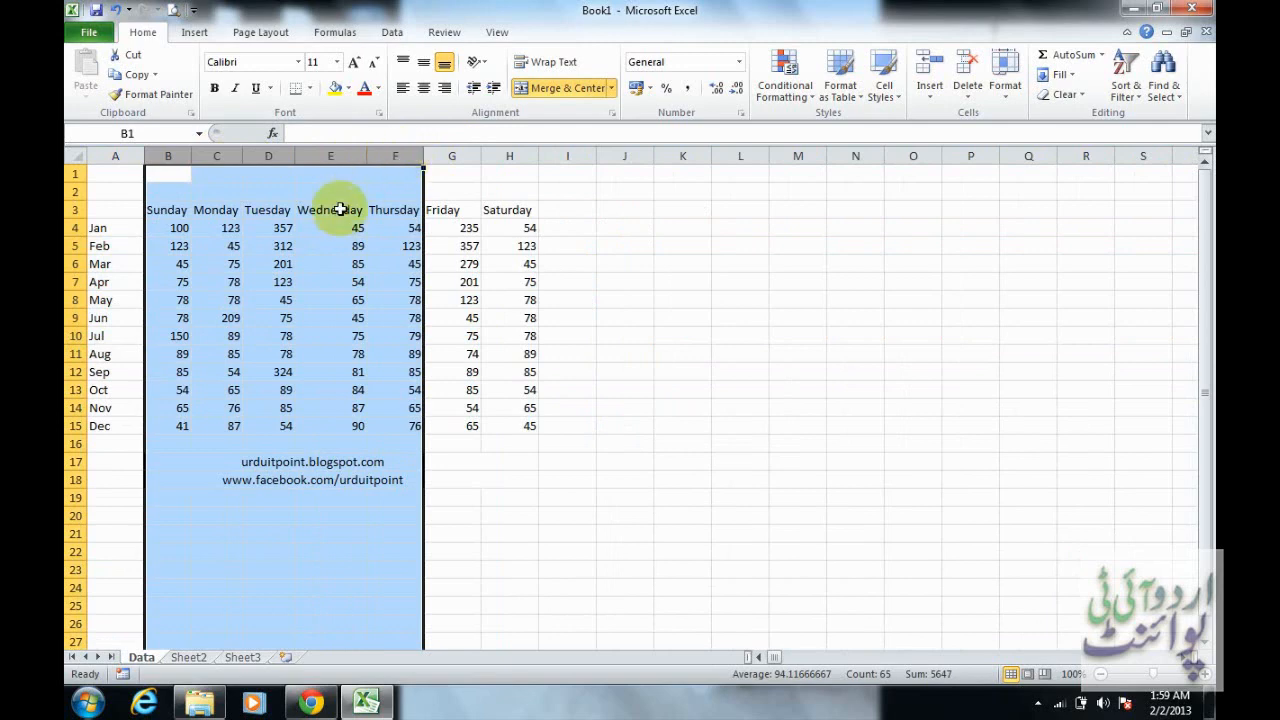
Set the height of the Jan row to 25 and autofit that row's height again
click(175, 229)
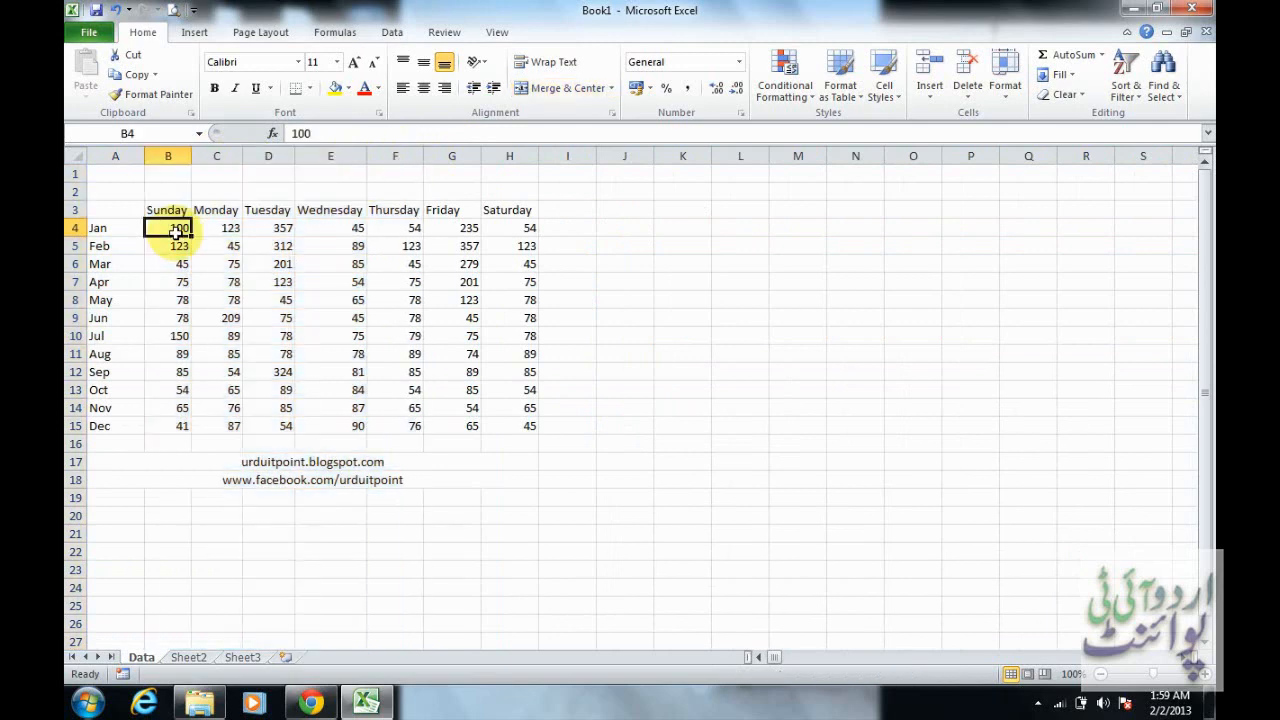
click(1017, 100)
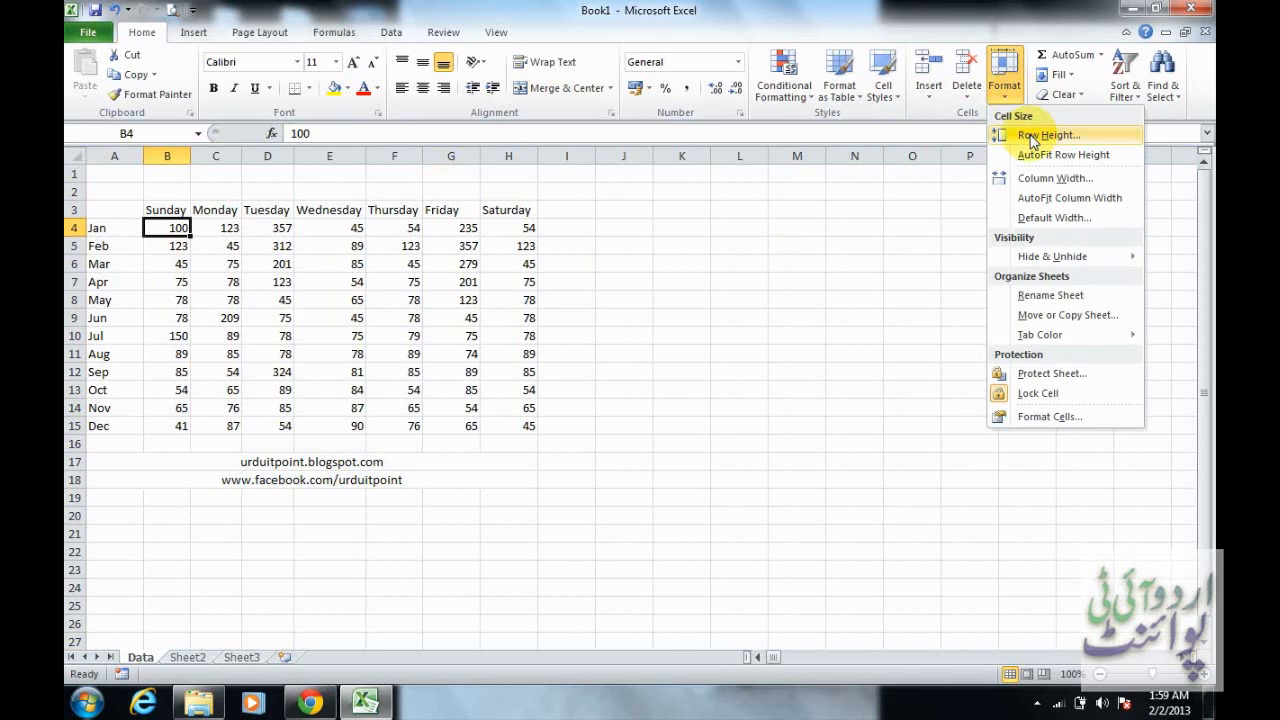
click(1030, 137)
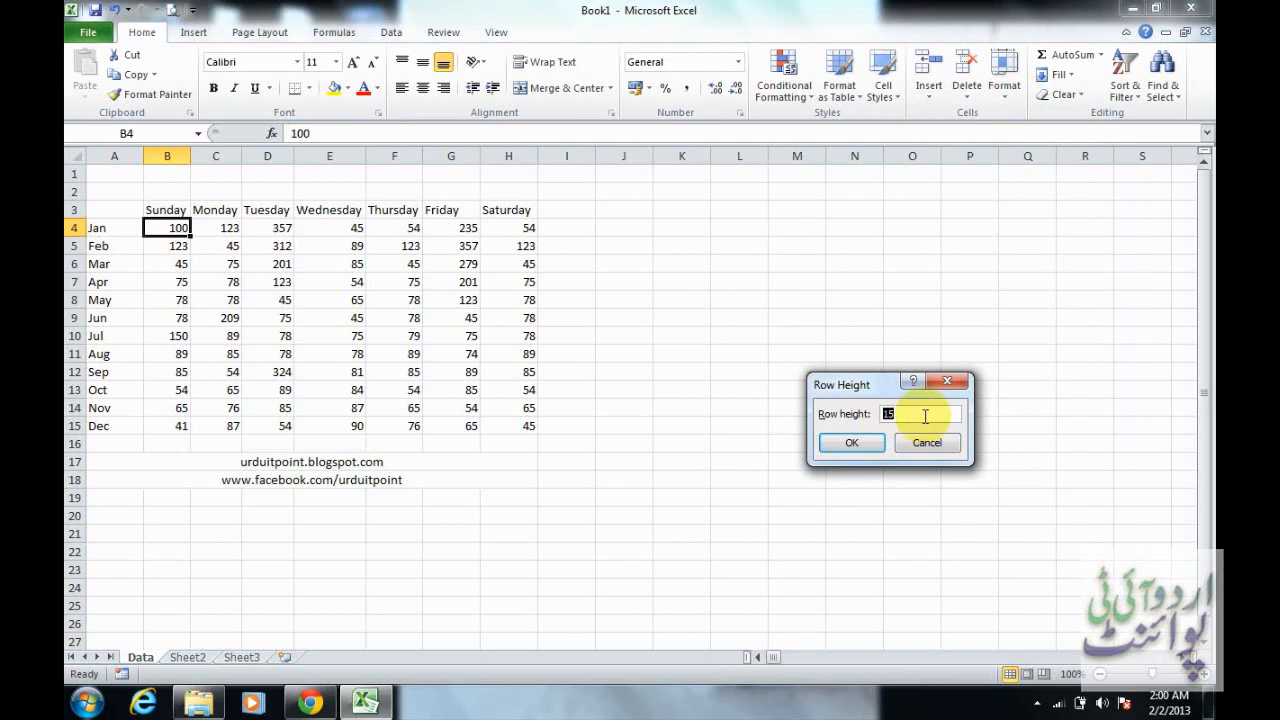
text(25)
key(Return)
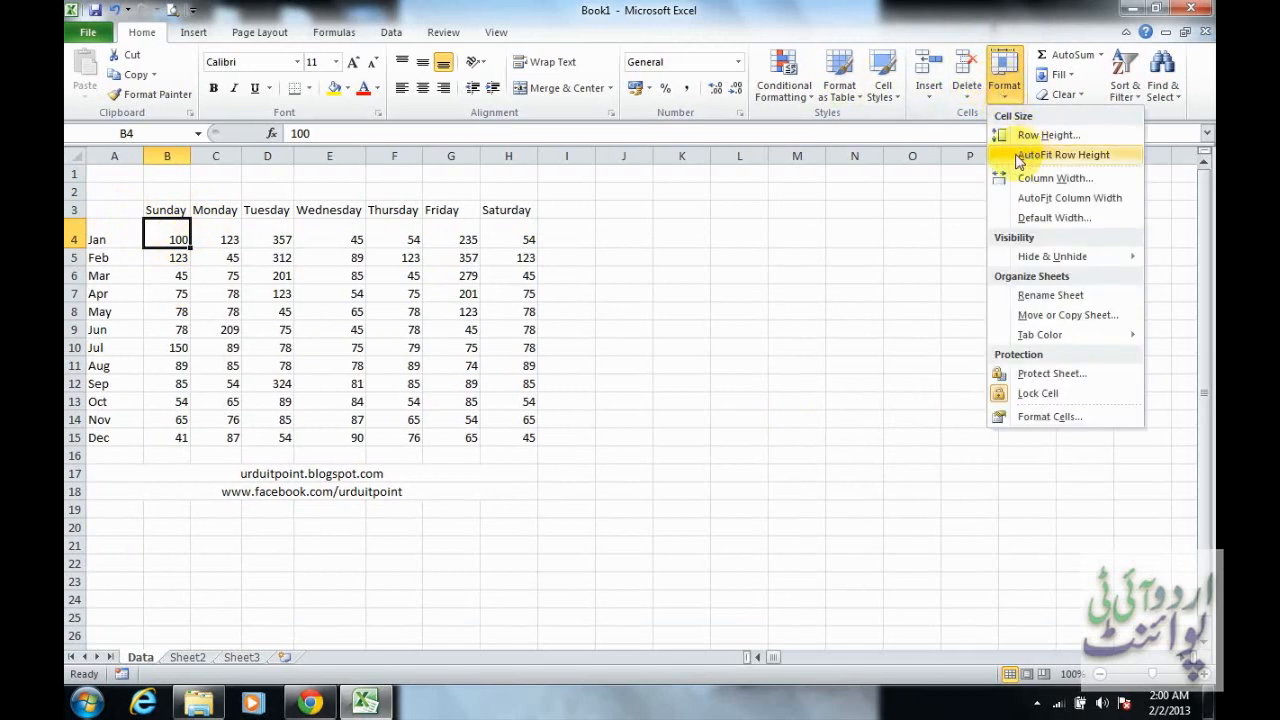
click(1048, 160)
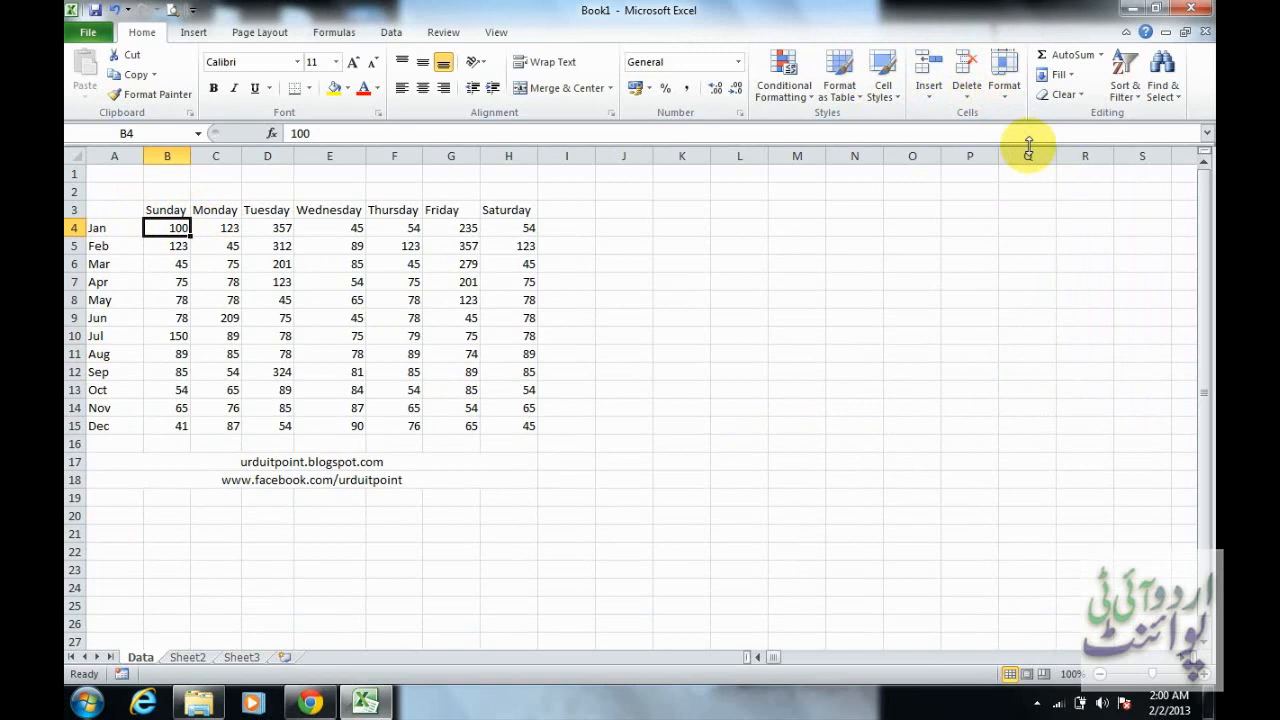
click(1010, 98)
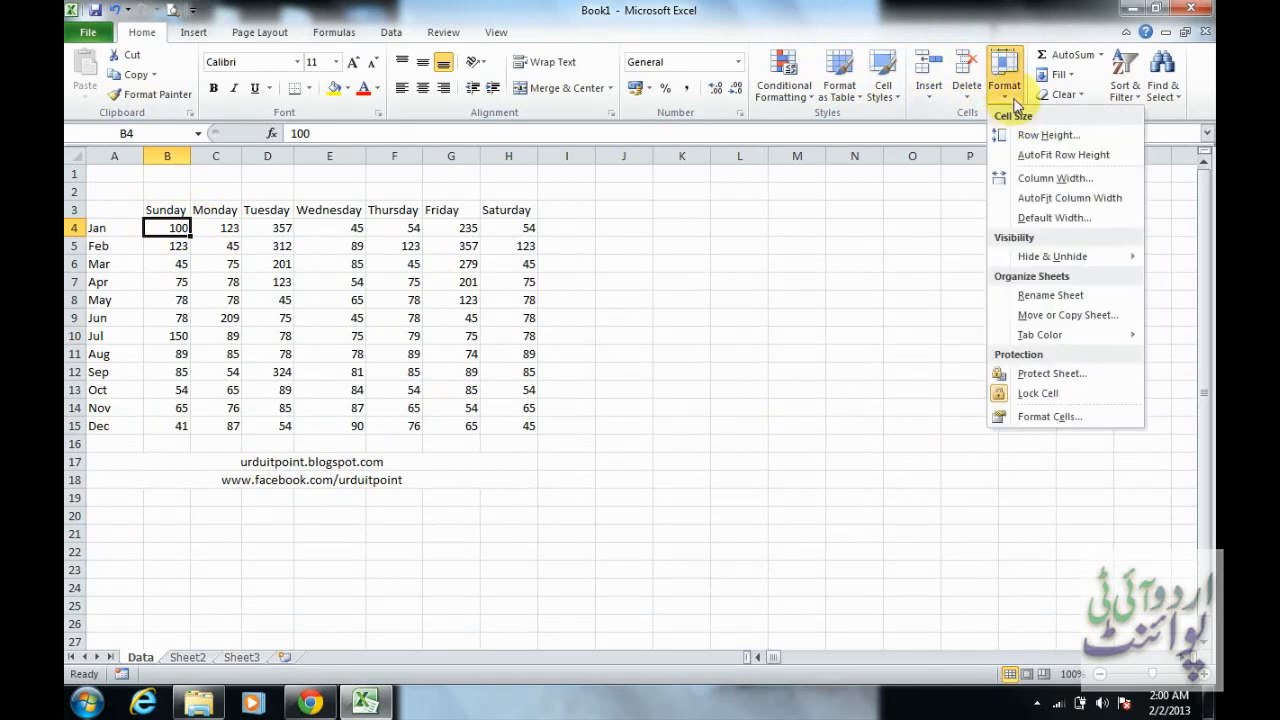
click(1025, 137)
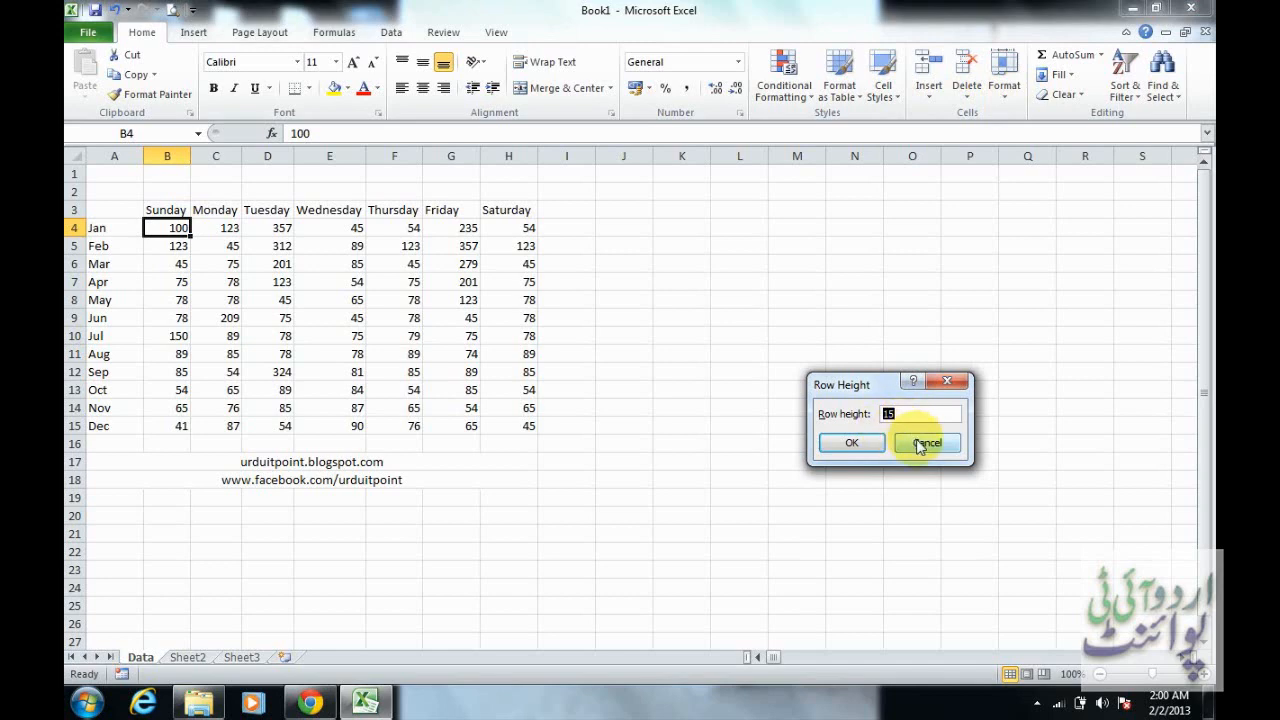
click(921, 446)
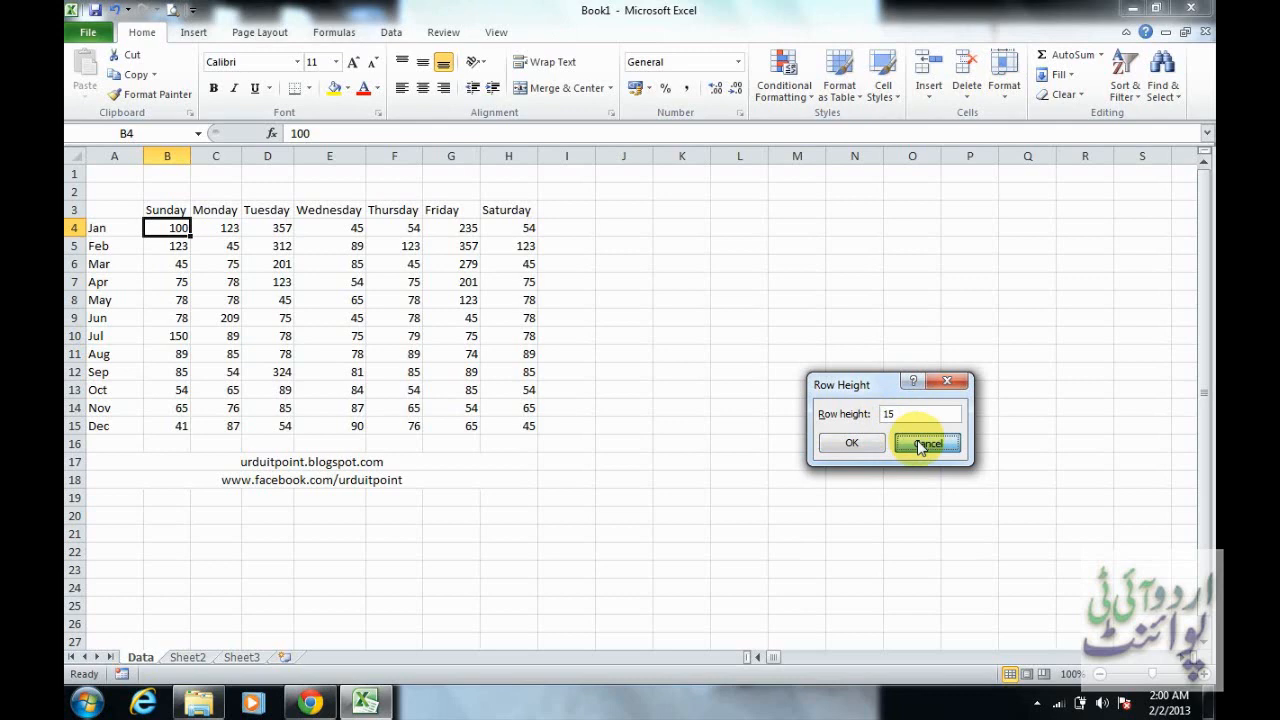
Set the width of the Sunday column to 10
click(1004, 90)
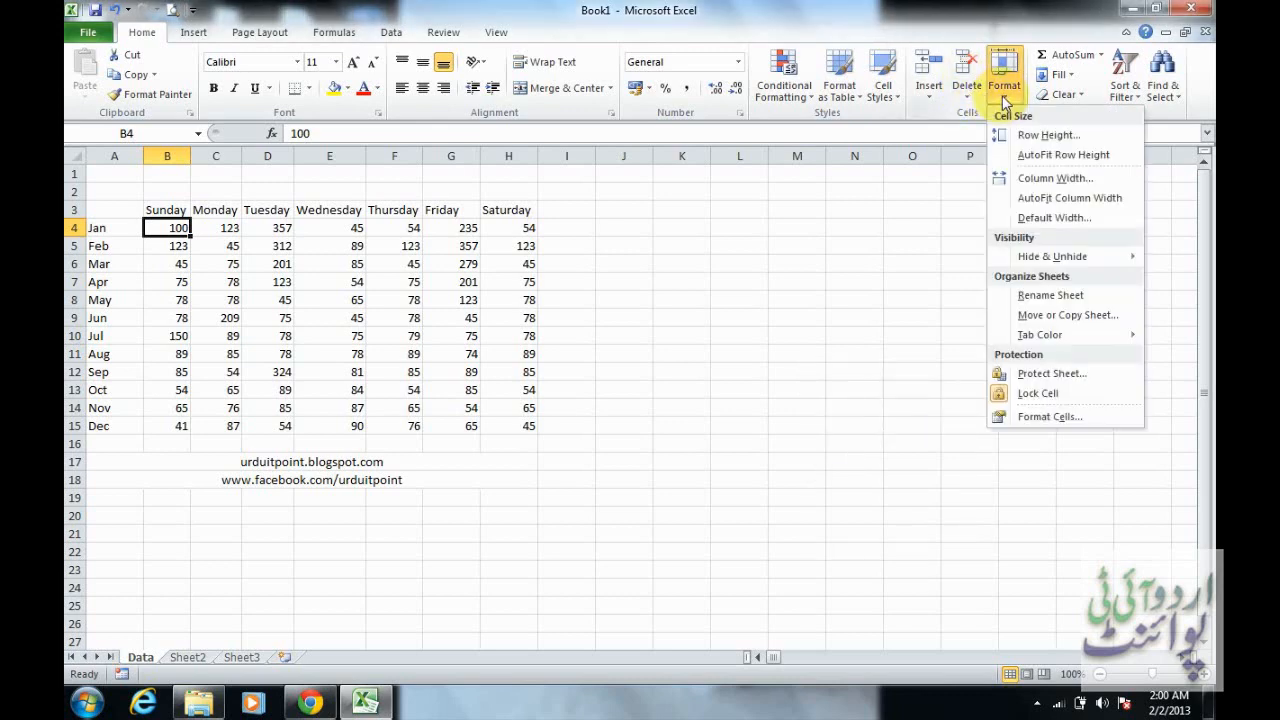
click(1047, 180)
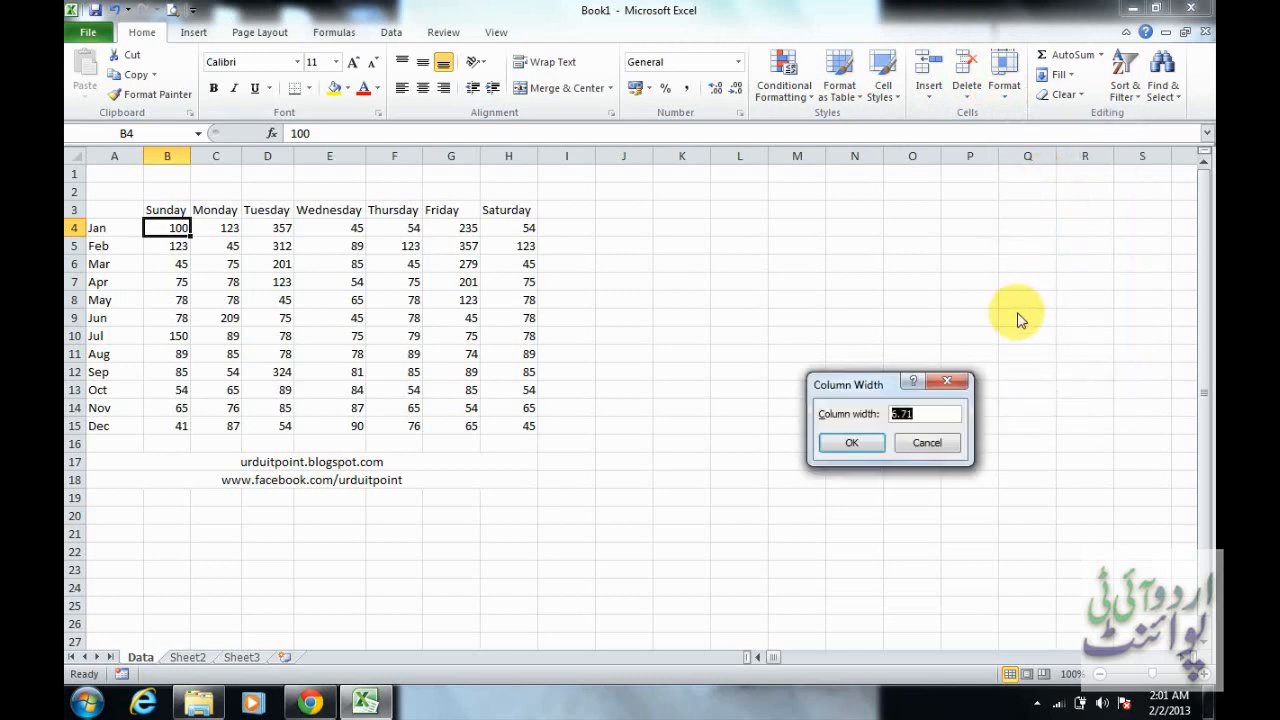
text(10)
key(Return)
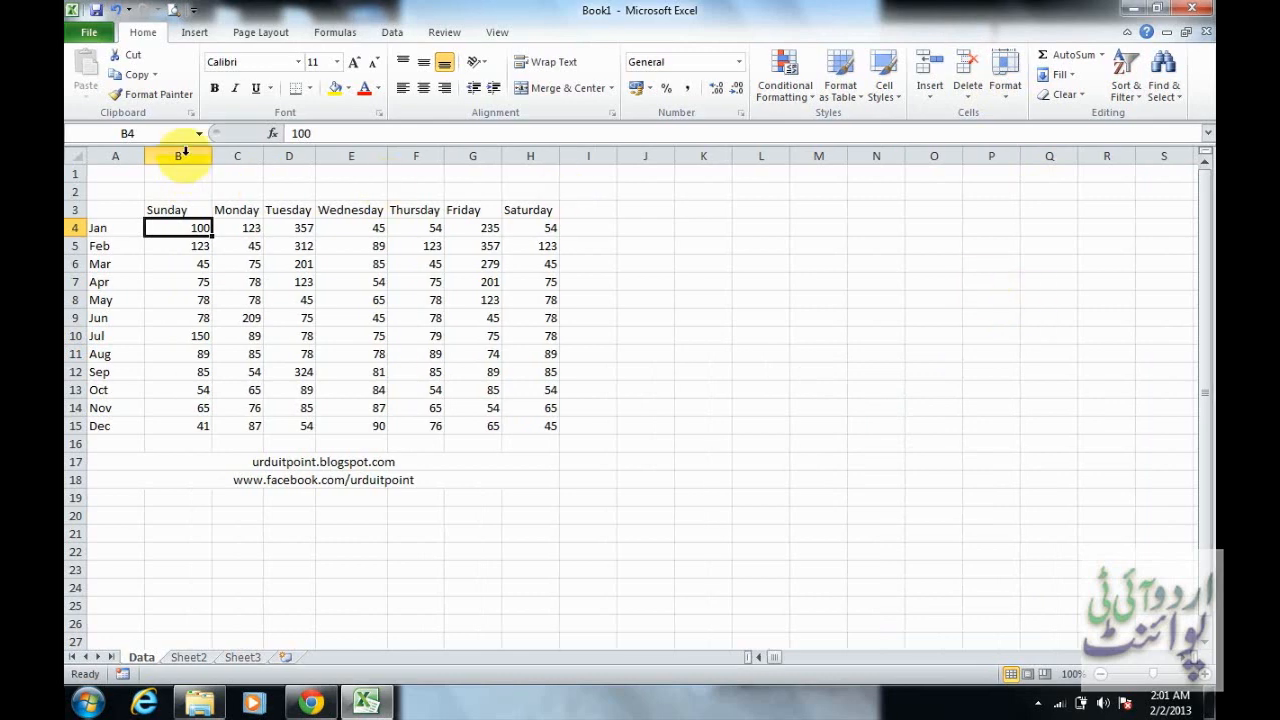
Set the width of all weekday columns, B to H, to 10 and clear the column selection
drag(183, 153, 540, 153)
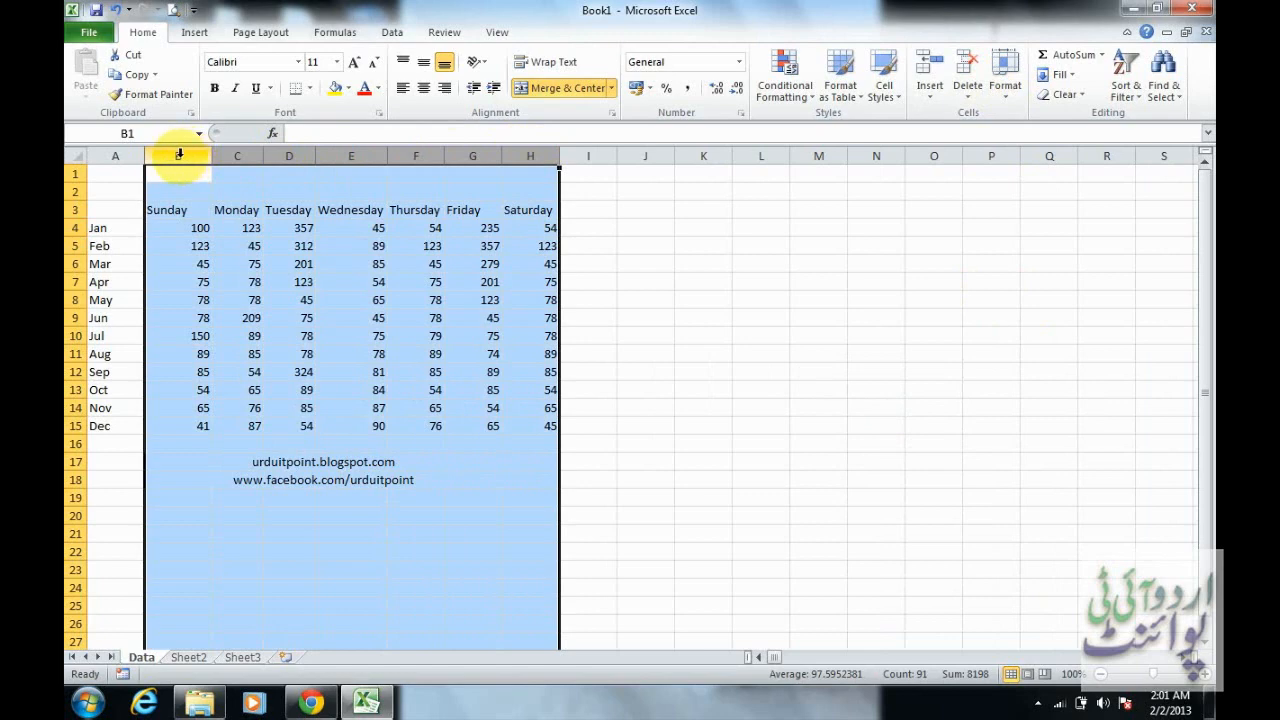
drag(178, 153, 541, 150)
click(1003, 85)
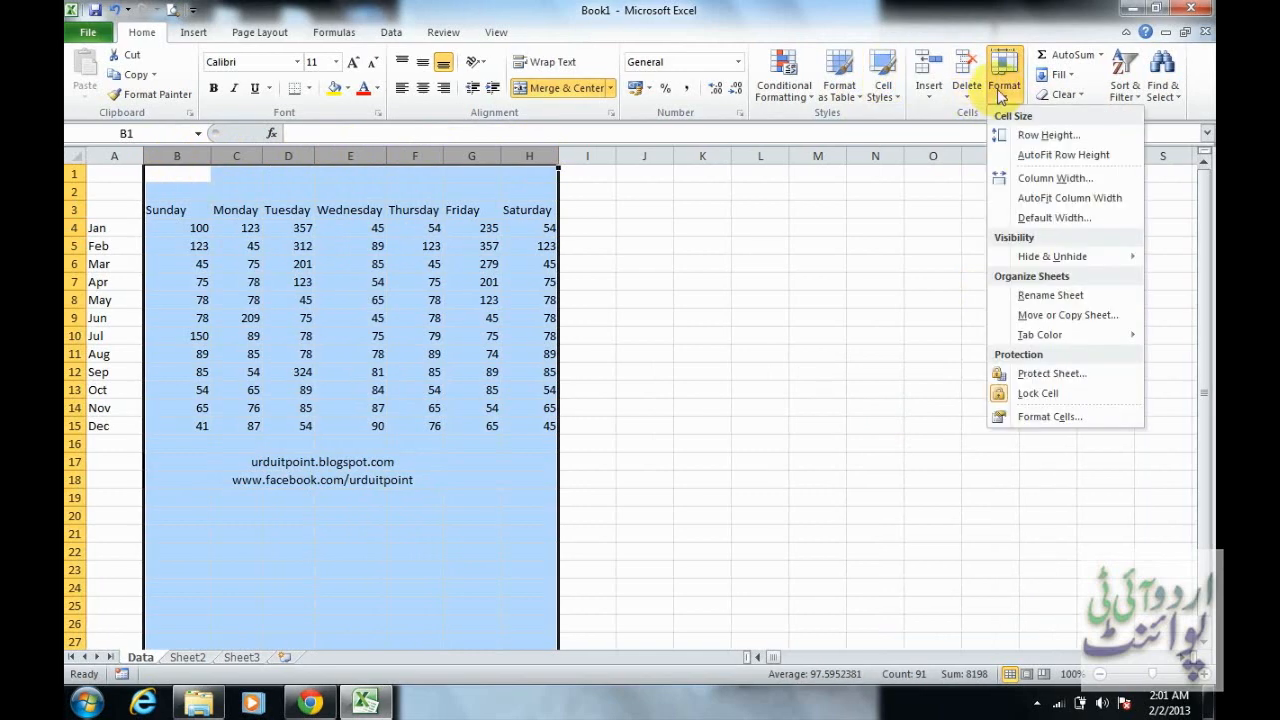
click(1040, 180)
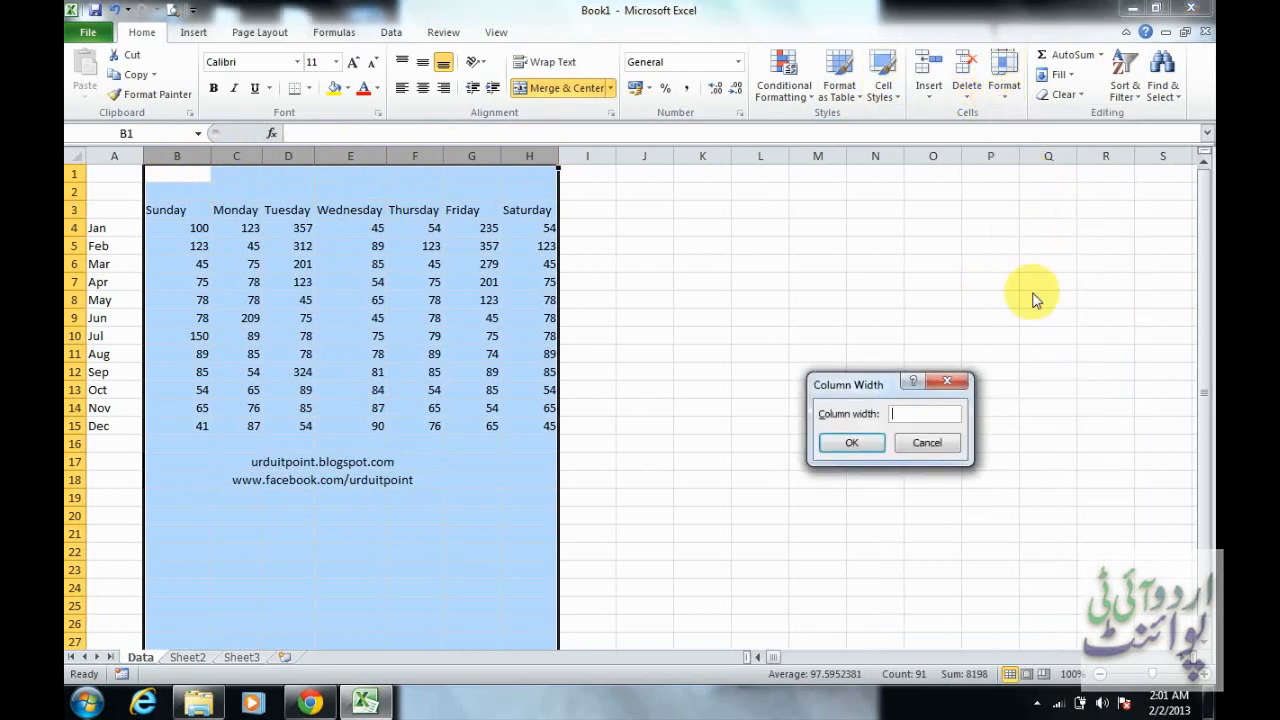
text(10)
key(Return)
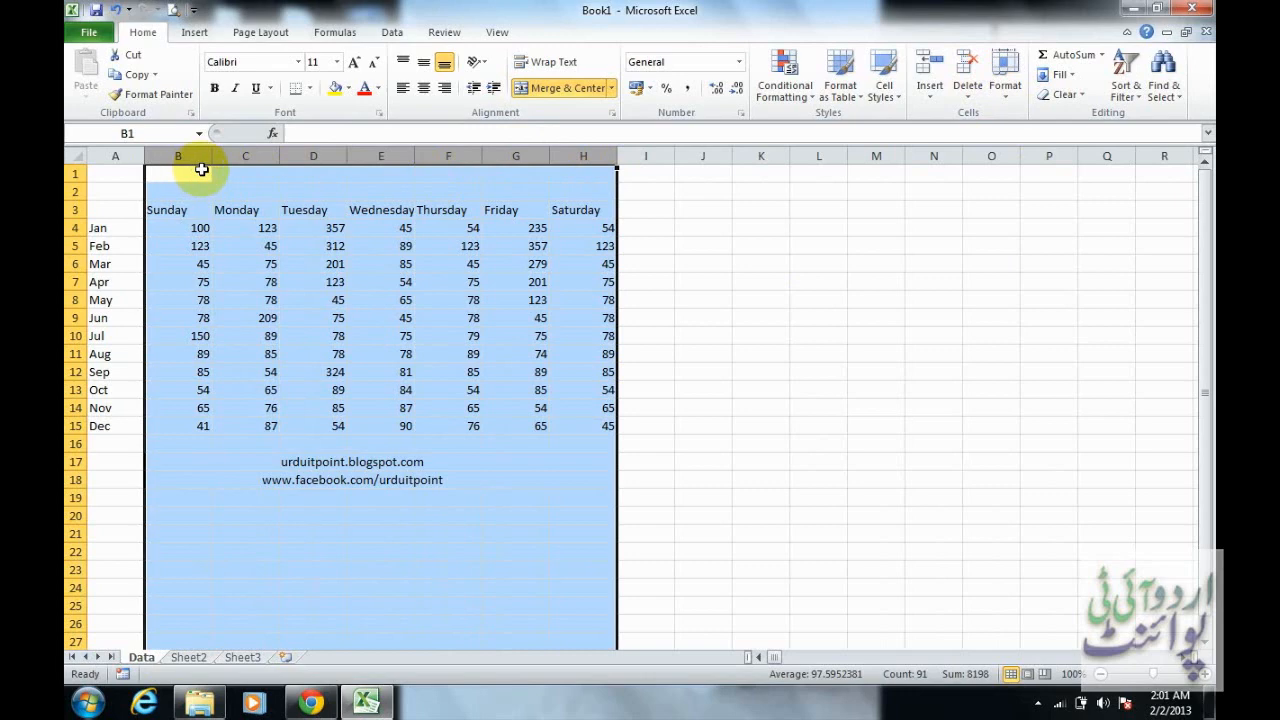
click(335, 281)
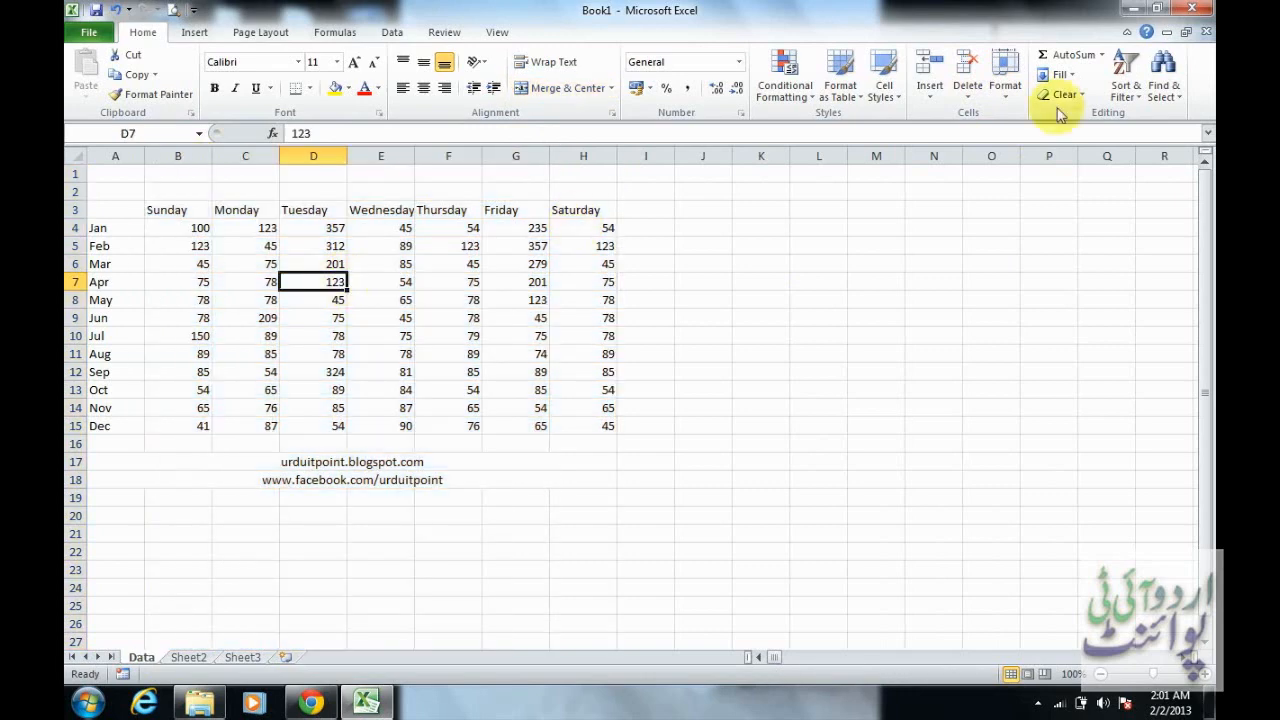
click(1015, 95)
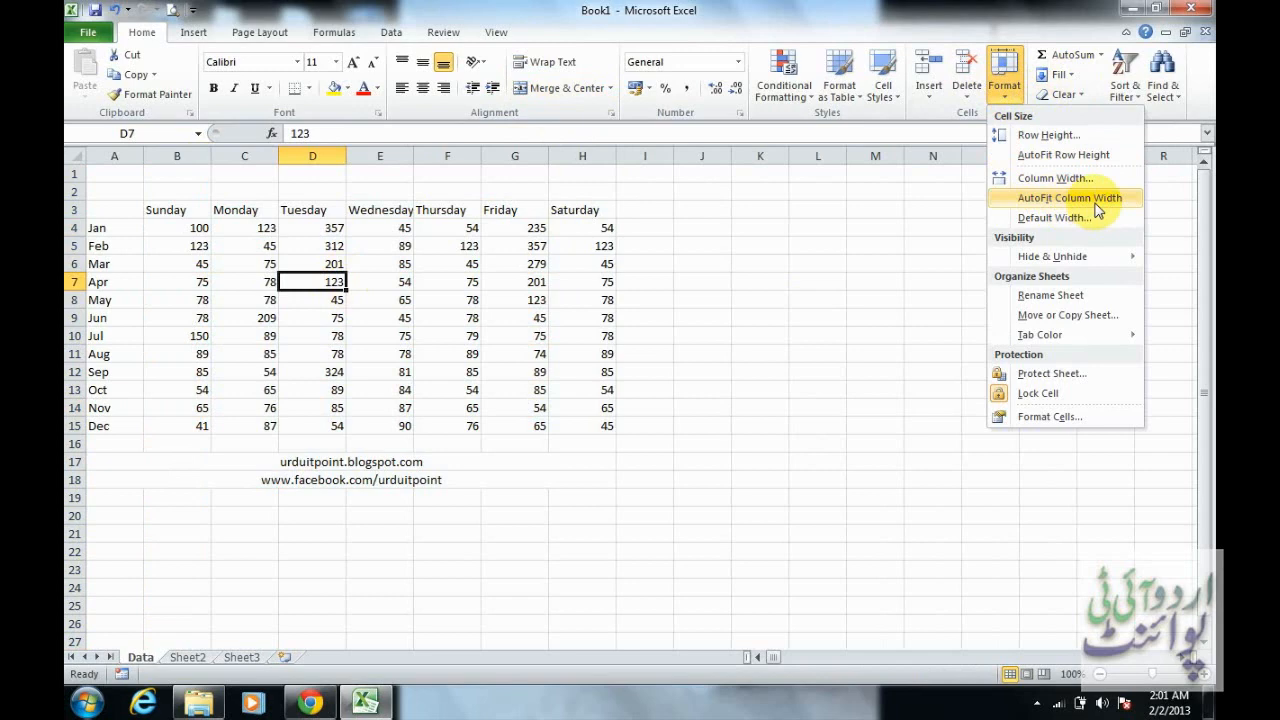
click(743, 282)
click(743, 281)
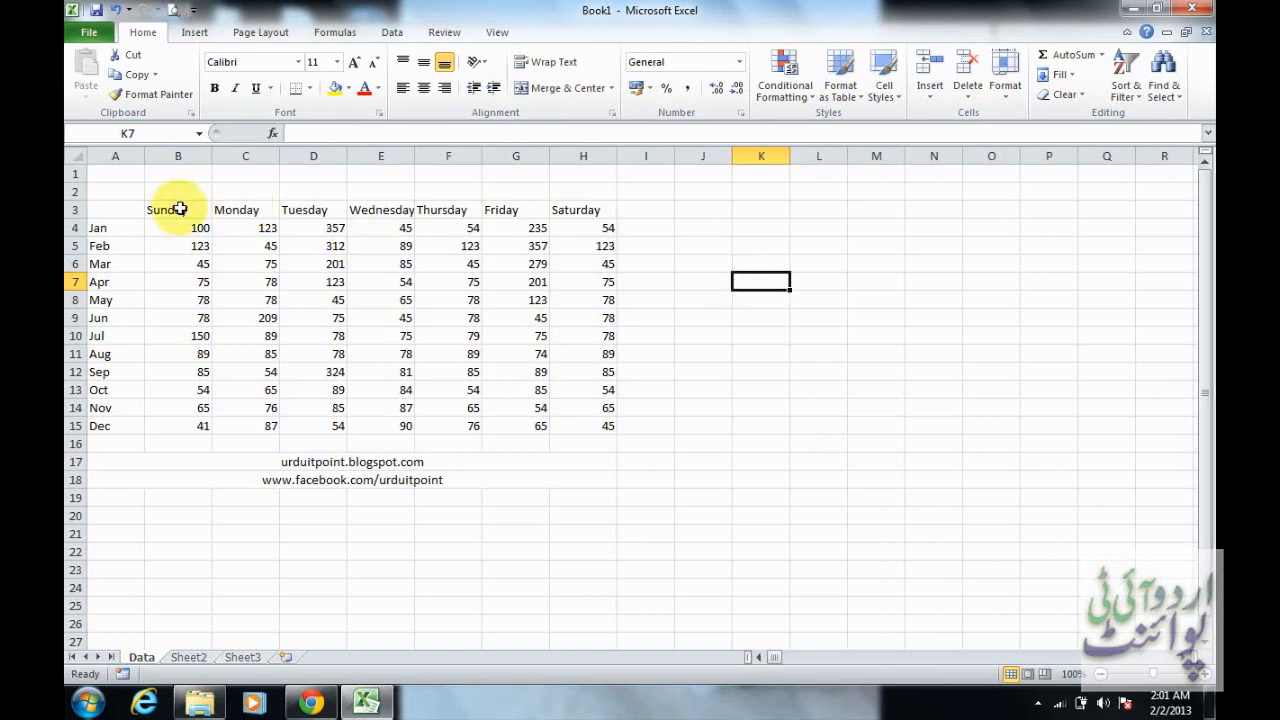
Make the weekday headers in B3:H3 bold, italic and underlined
drag(176, 210, 580, 210)
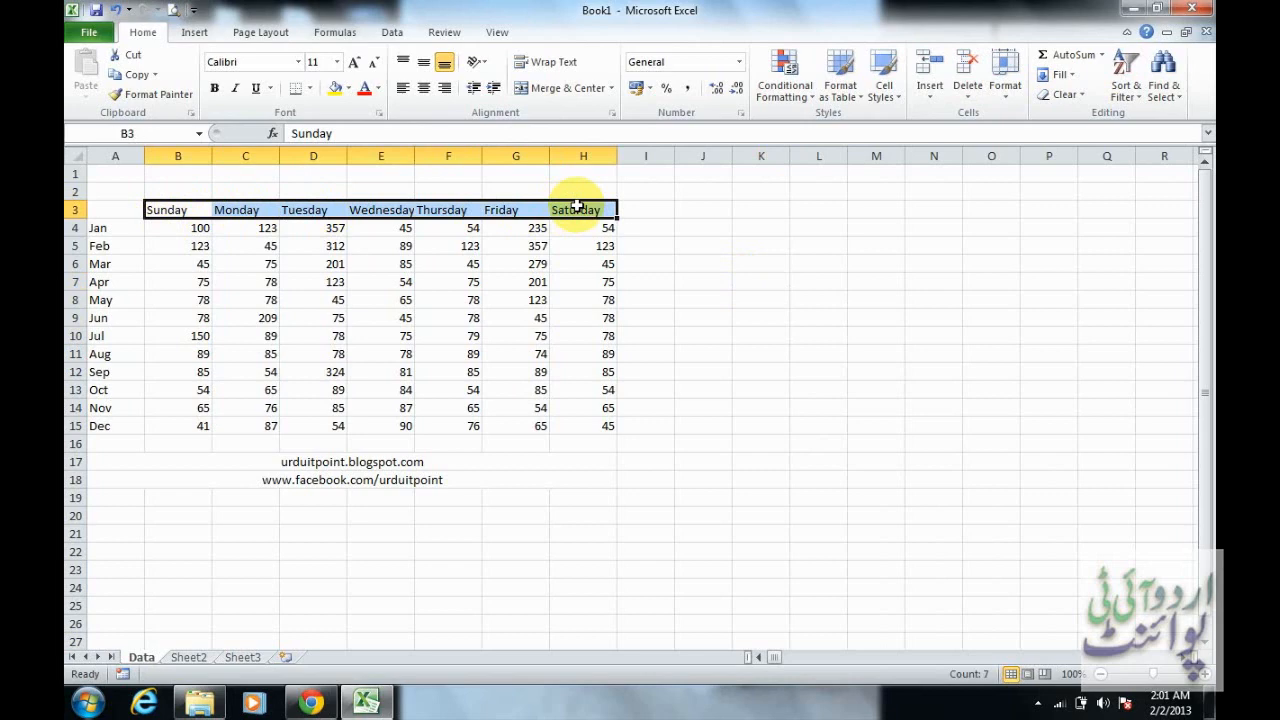
click(215, 89)
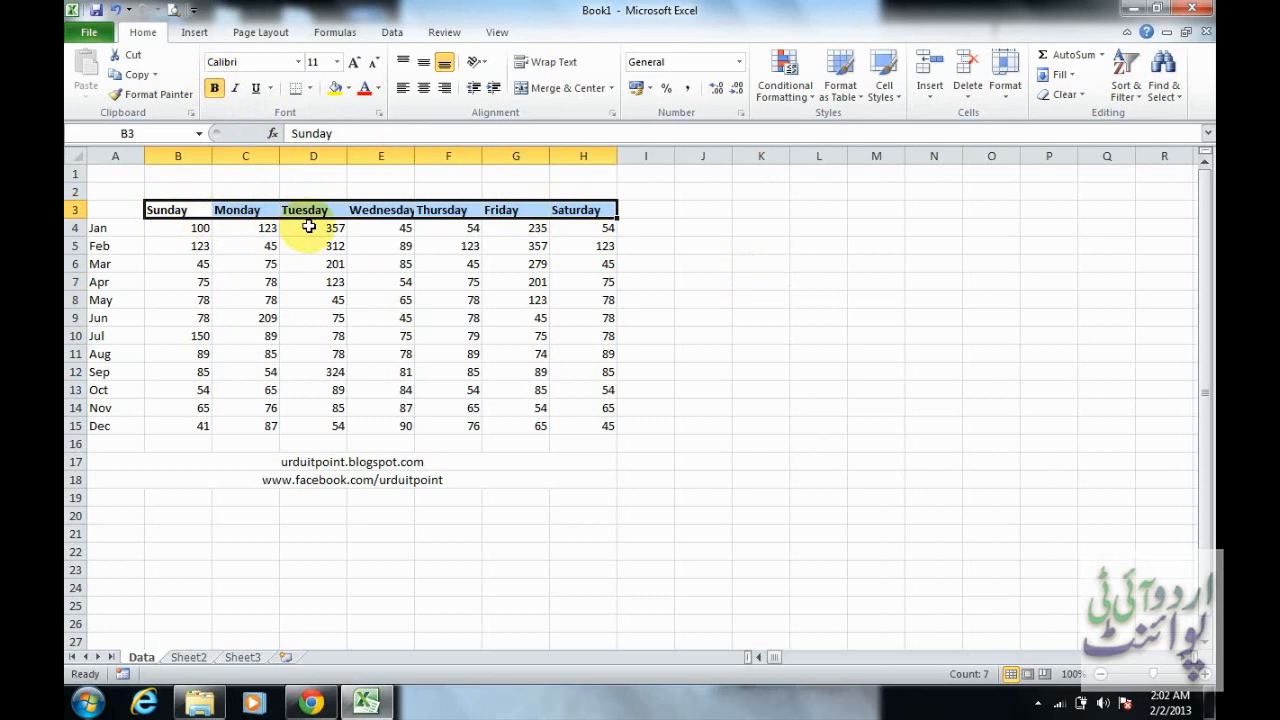
click(236, 92)
click(256, 90)
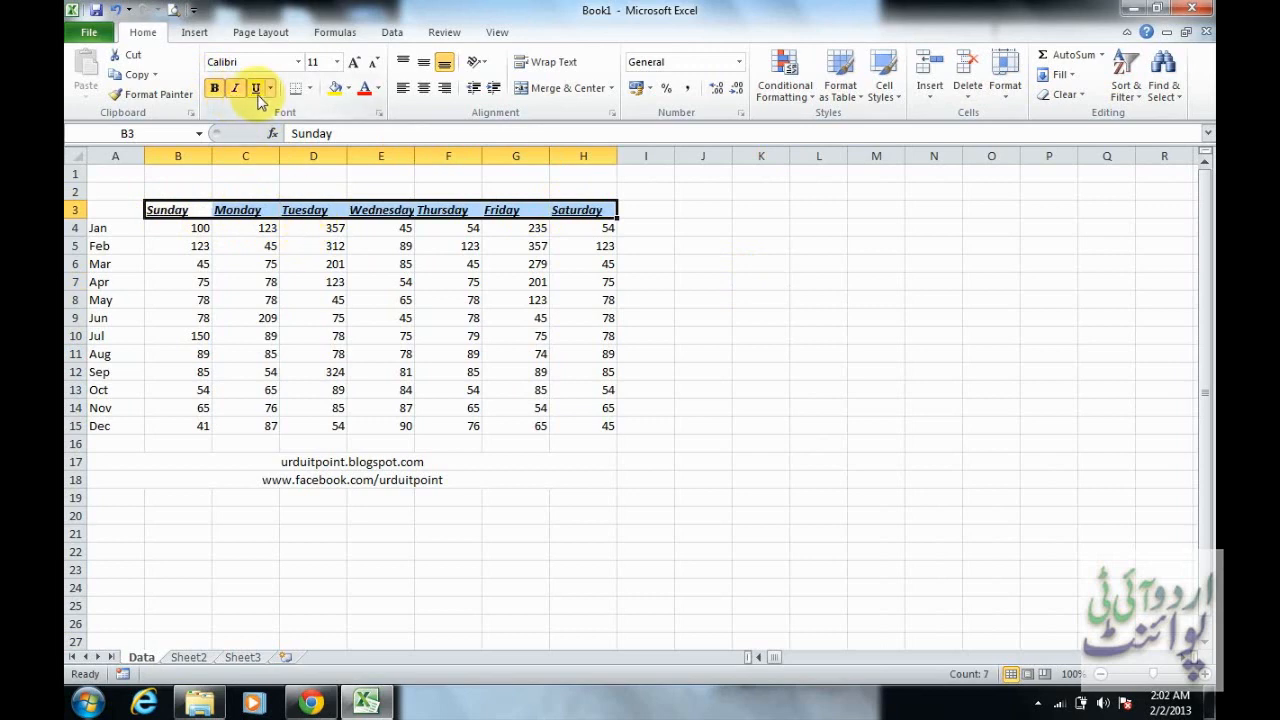
Remove the underline, italic and bold formatting from the weekday headers
click(256, 90)
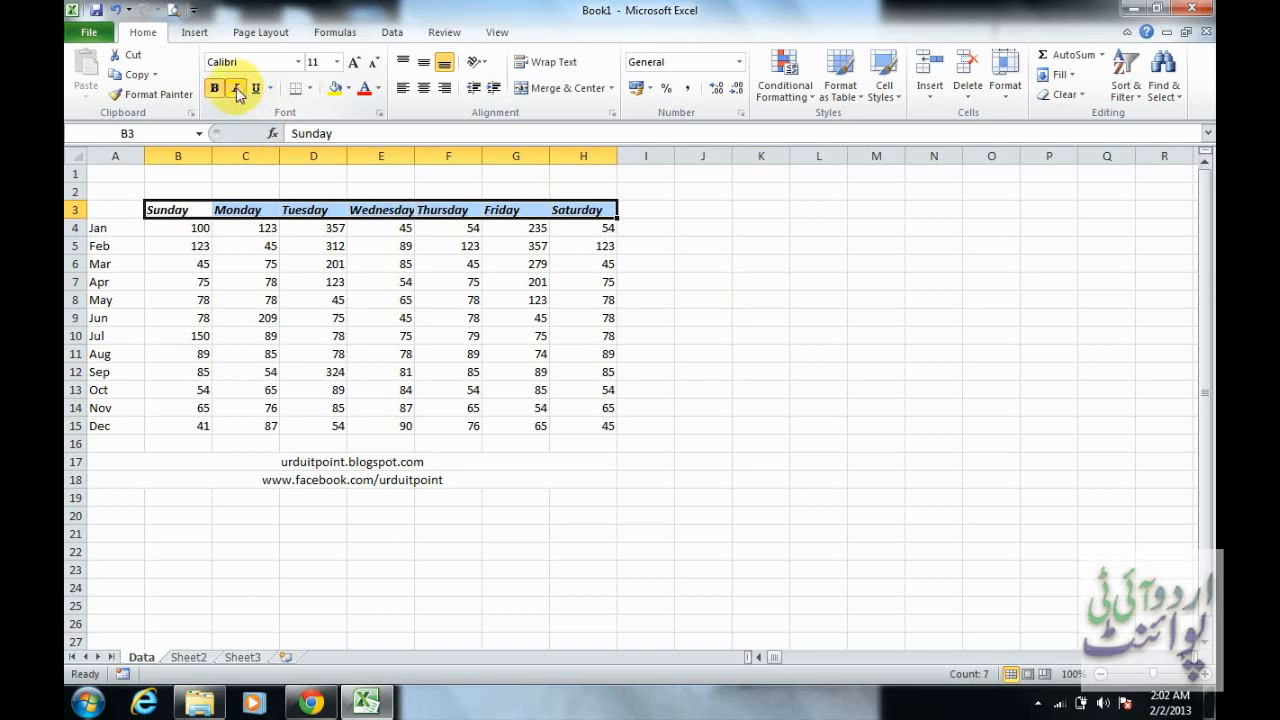
click(232, 92)
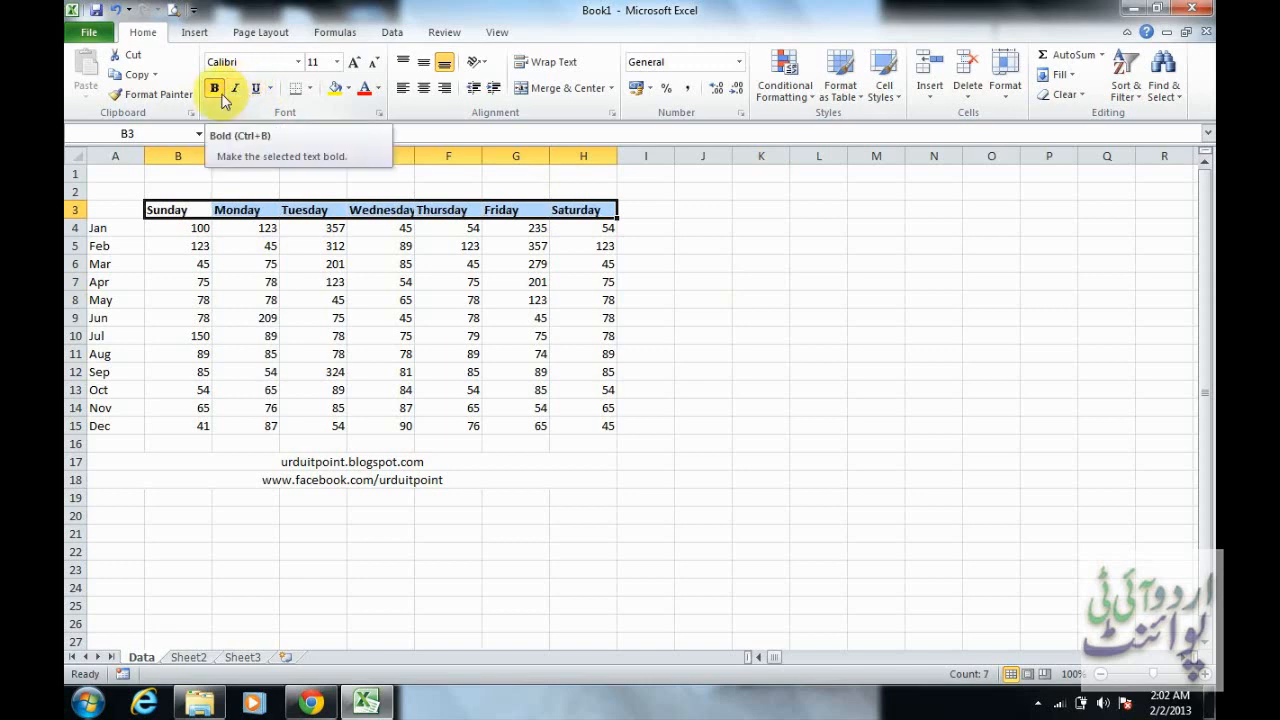
click(222, 92)
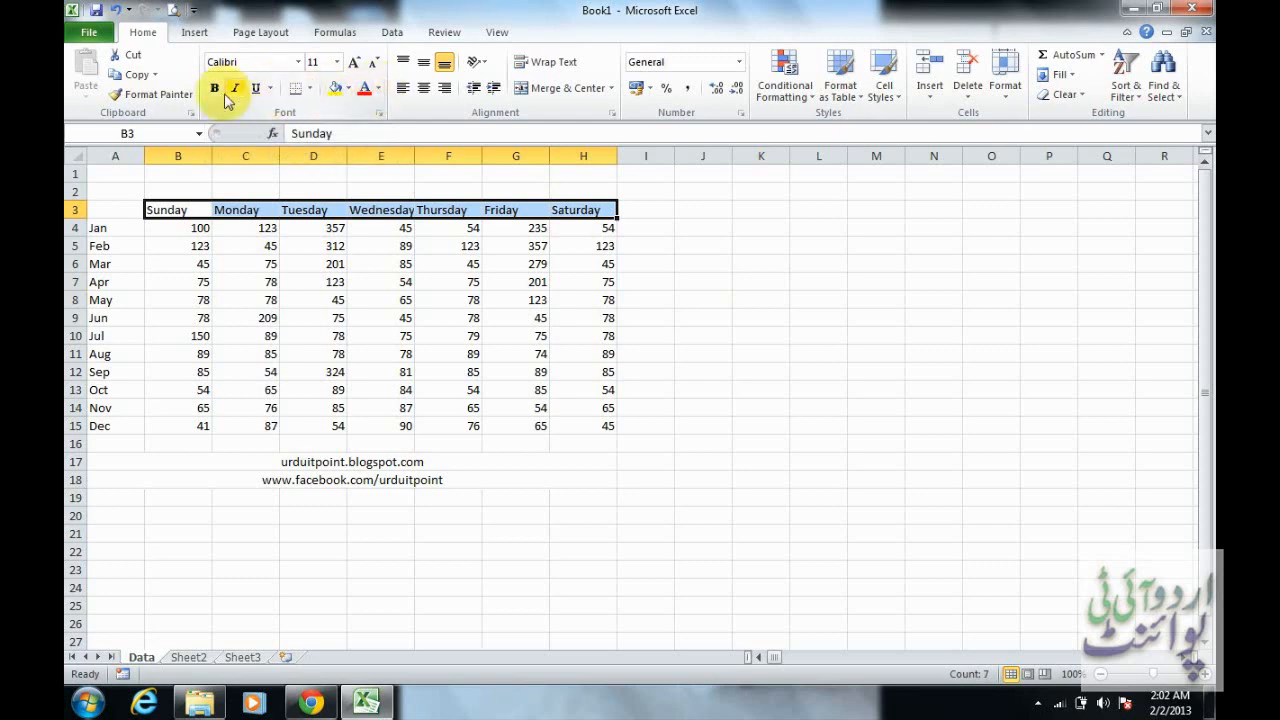
click(336, 62)
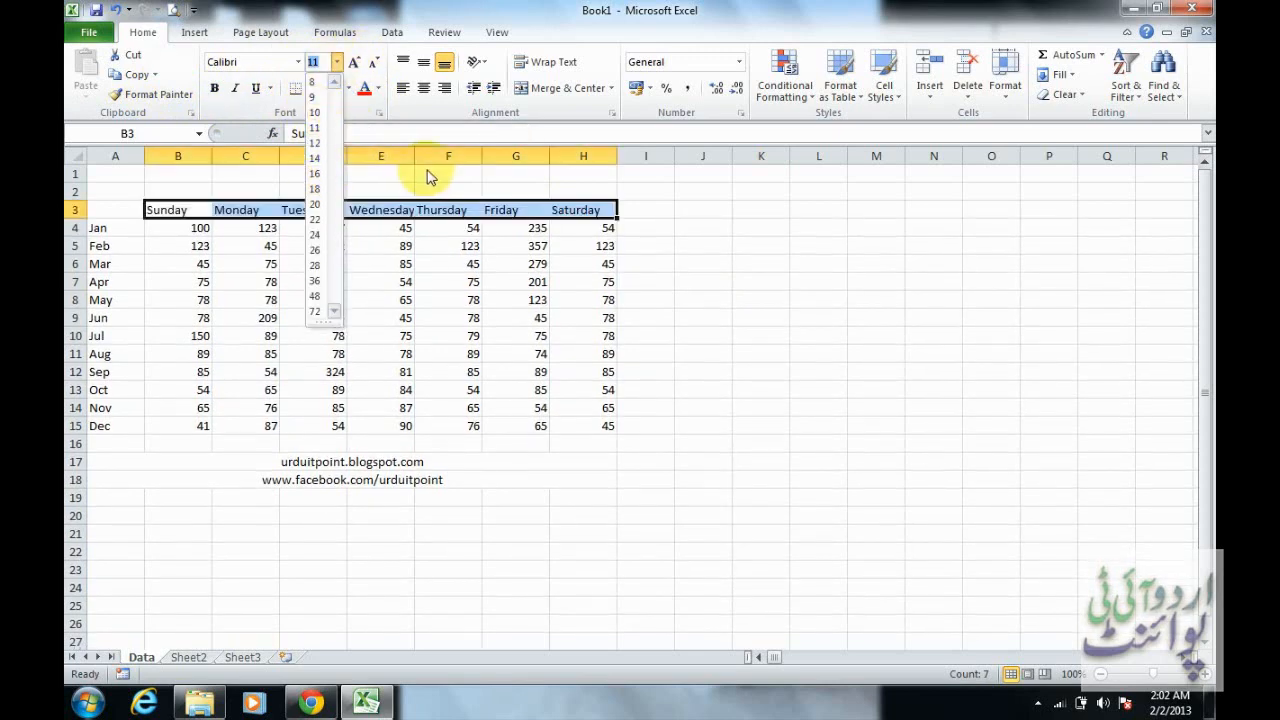
click(418, 164)
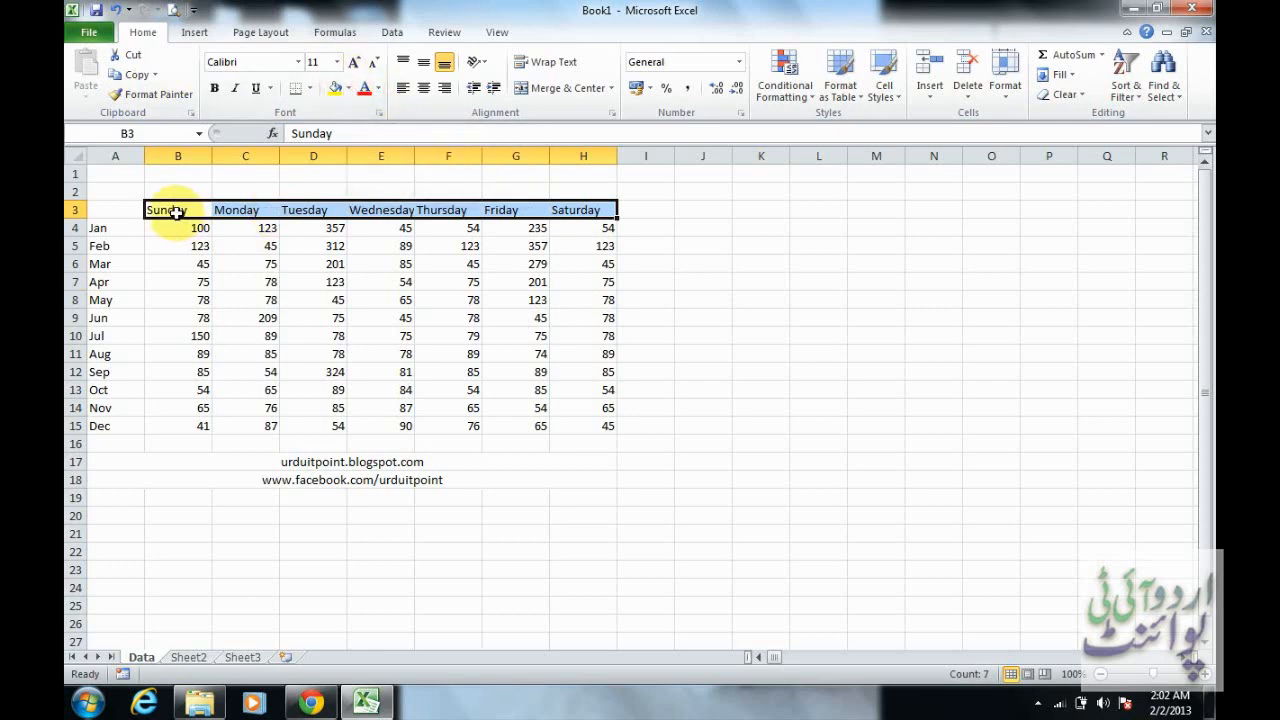
Fill the weekday header cells B3:H3 with the light blue theme colour and clear the selection
drag(177, 210, 582, 210)
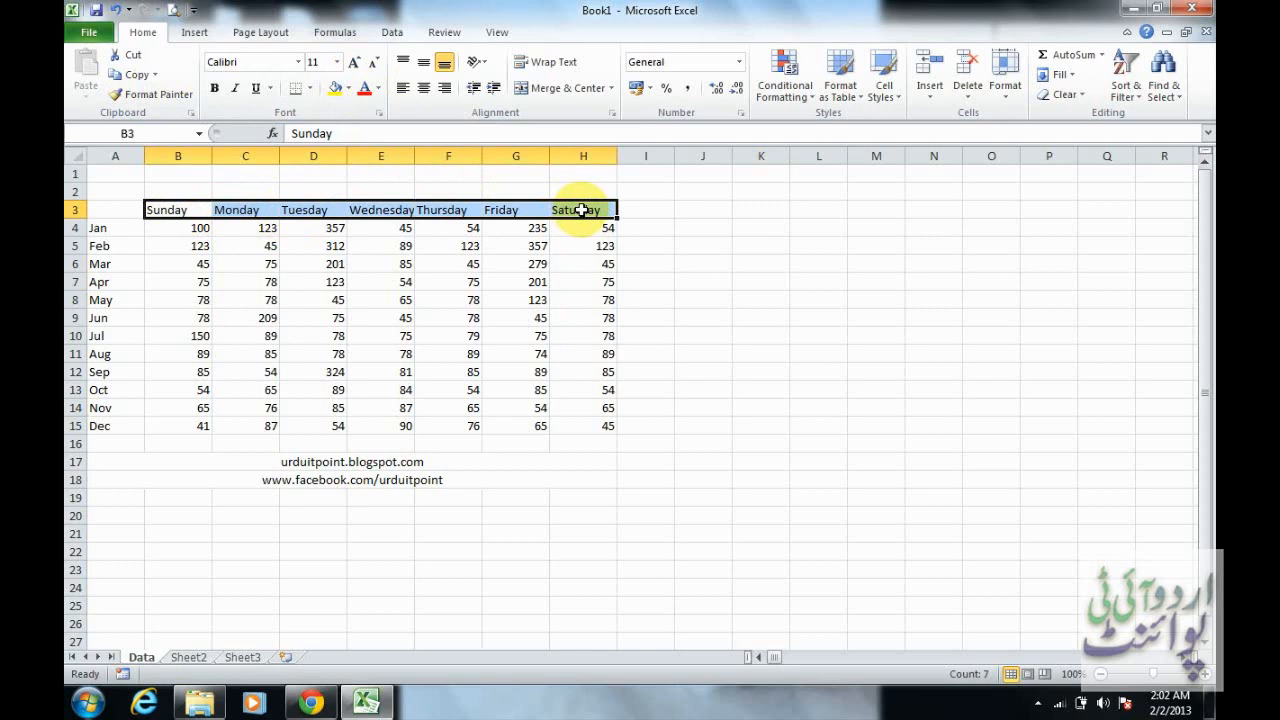
click(348, 89)
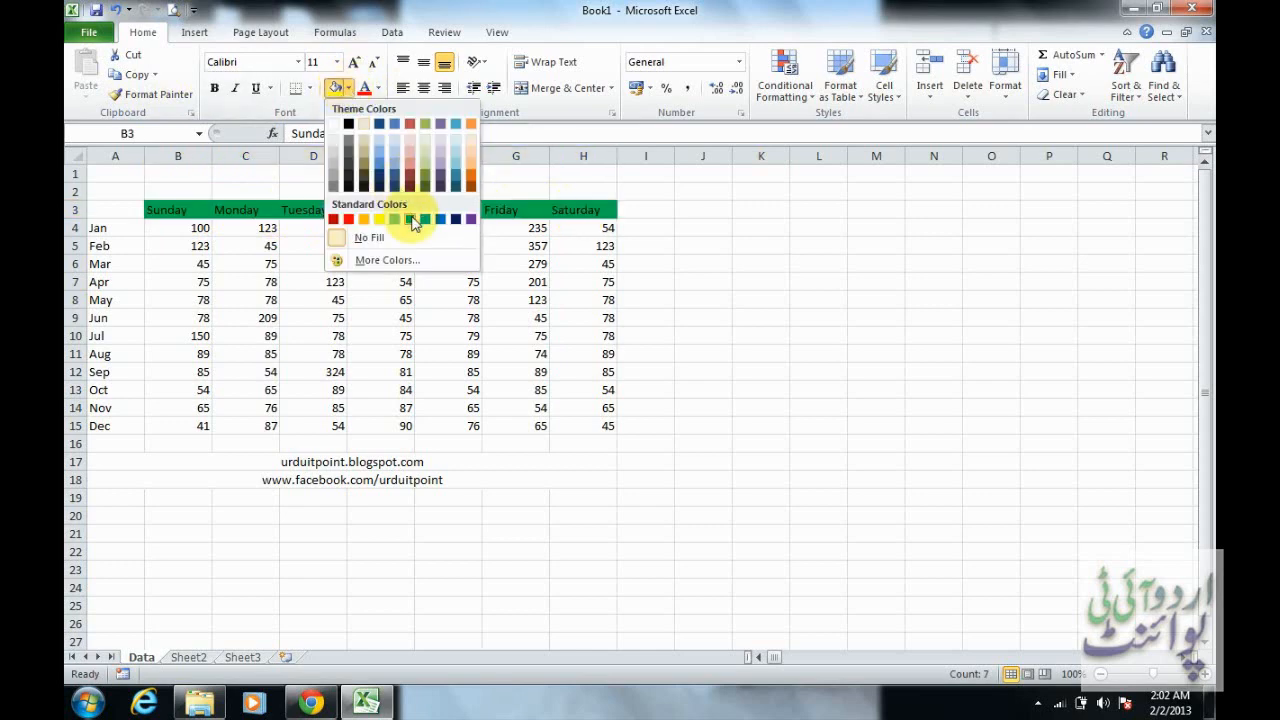
click(379, 143)
click(365, 245)
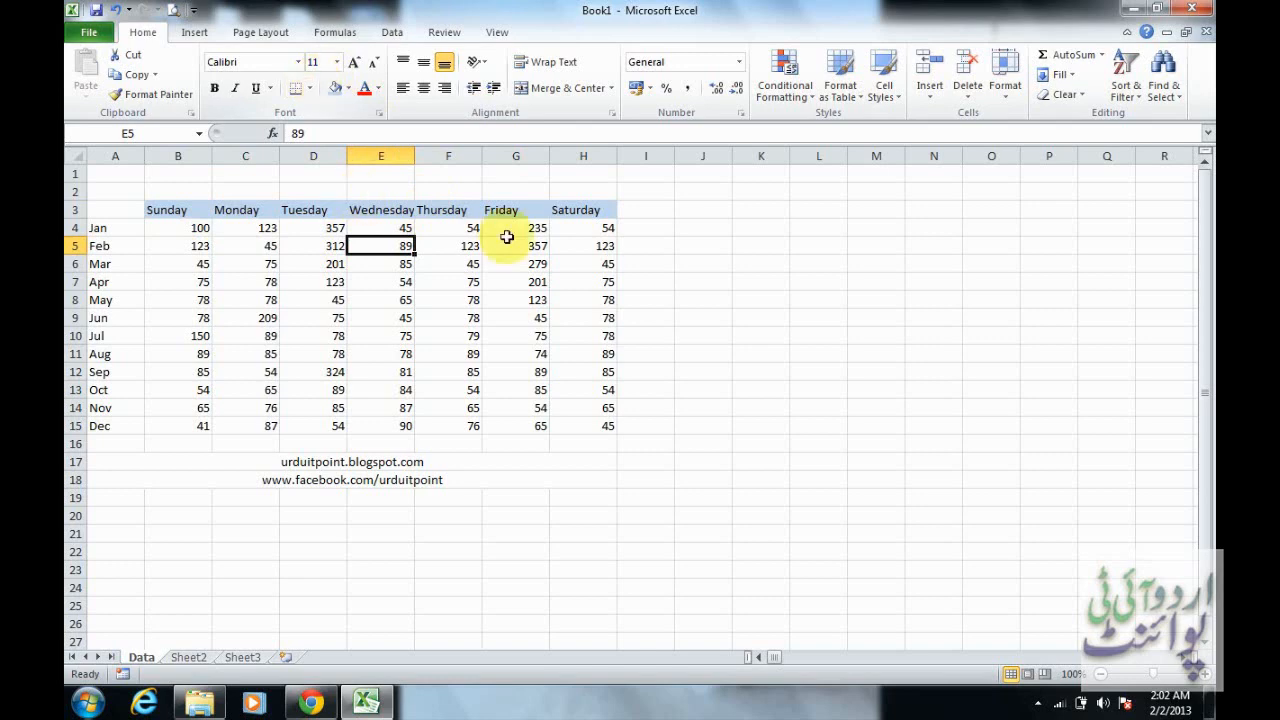
click(664, 207)
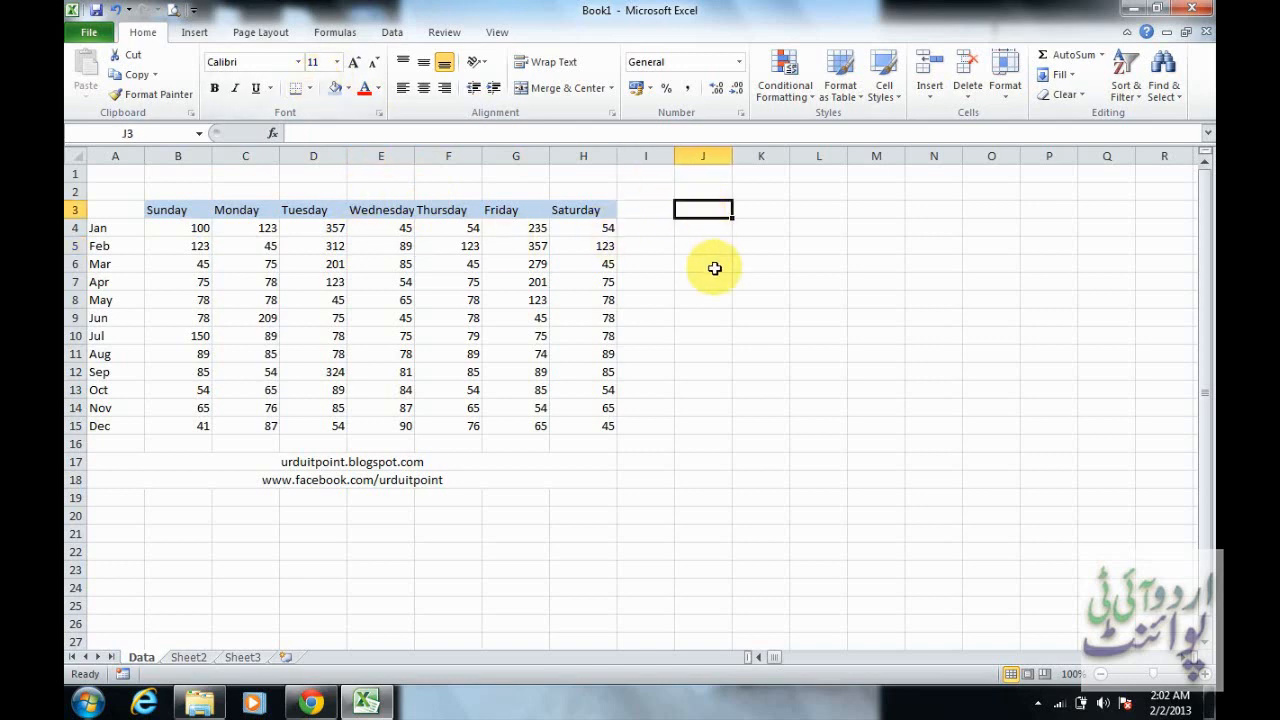
click(710, 298)
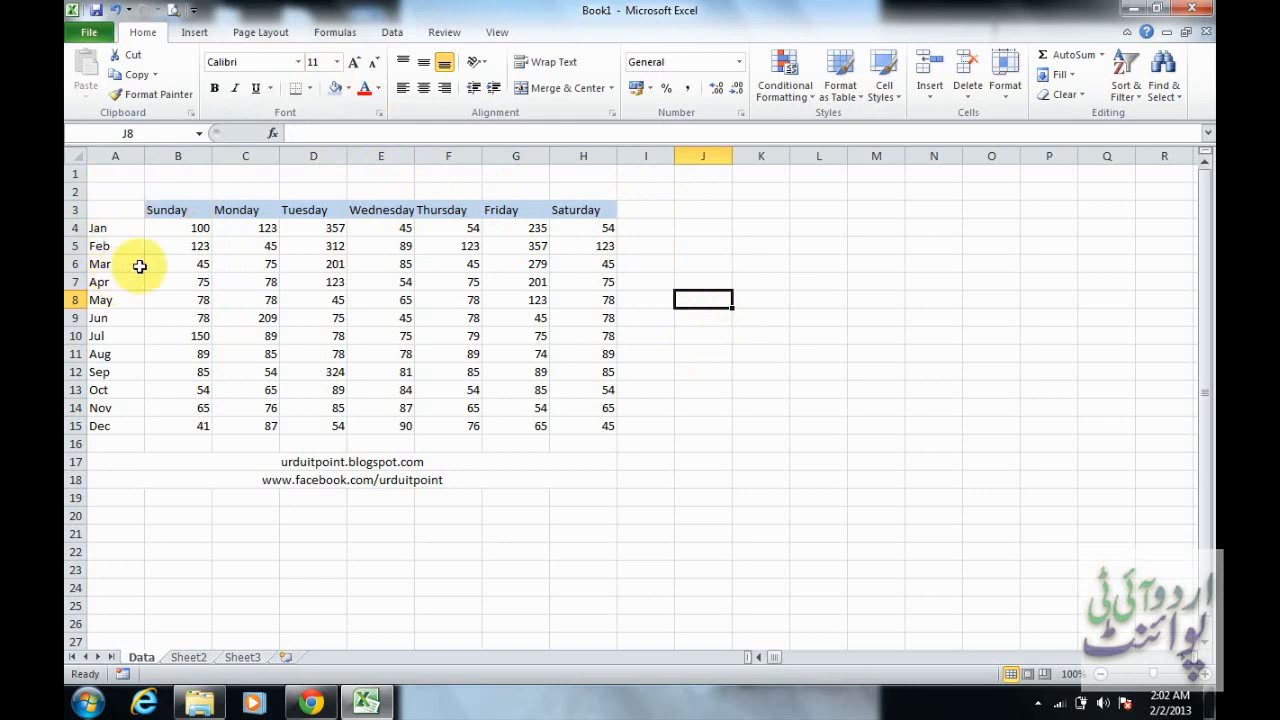
Add a bottom border to the weekday header cells B3:H3 and deselect them
click(153, 210)
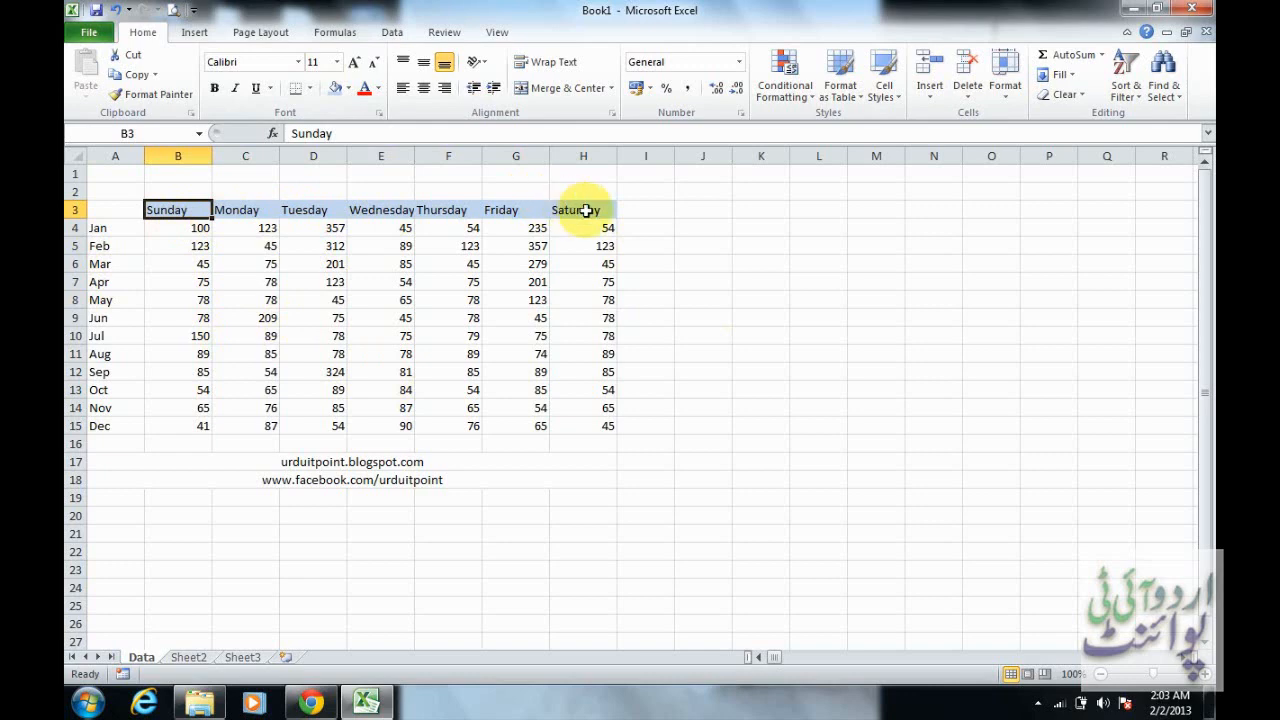
drag(183, 208, 568, 203)
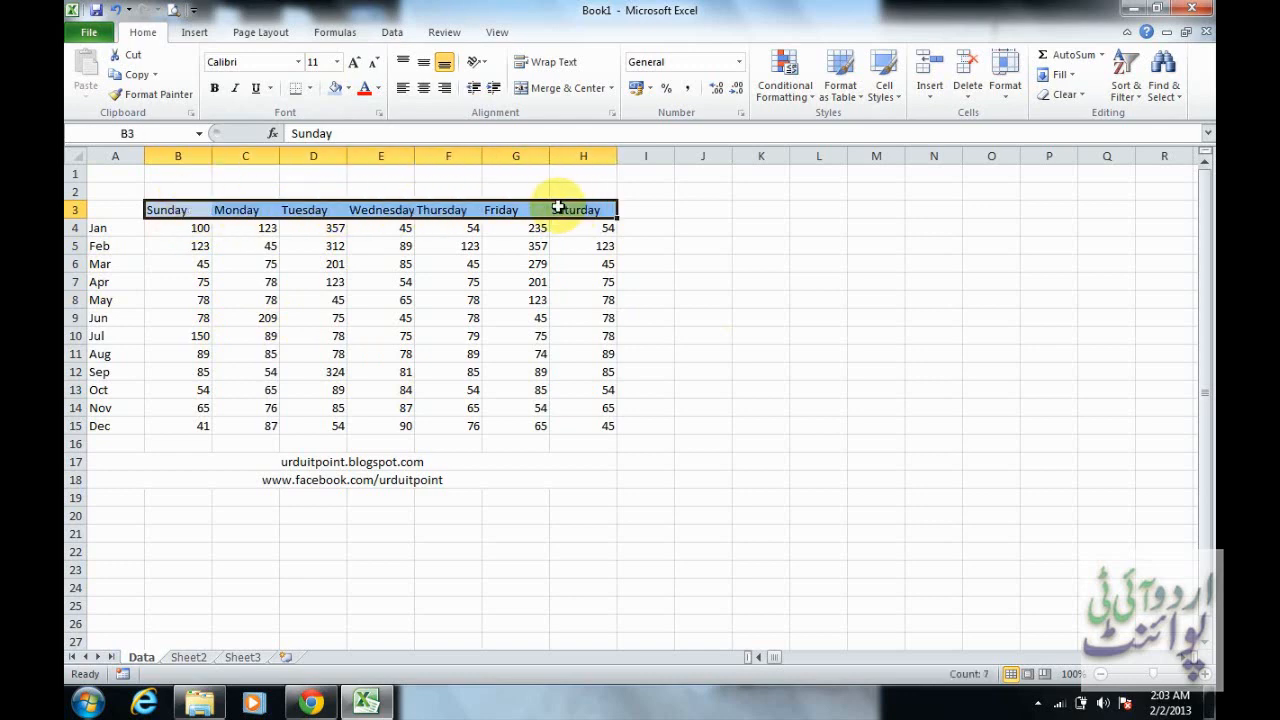
click(295, 93)
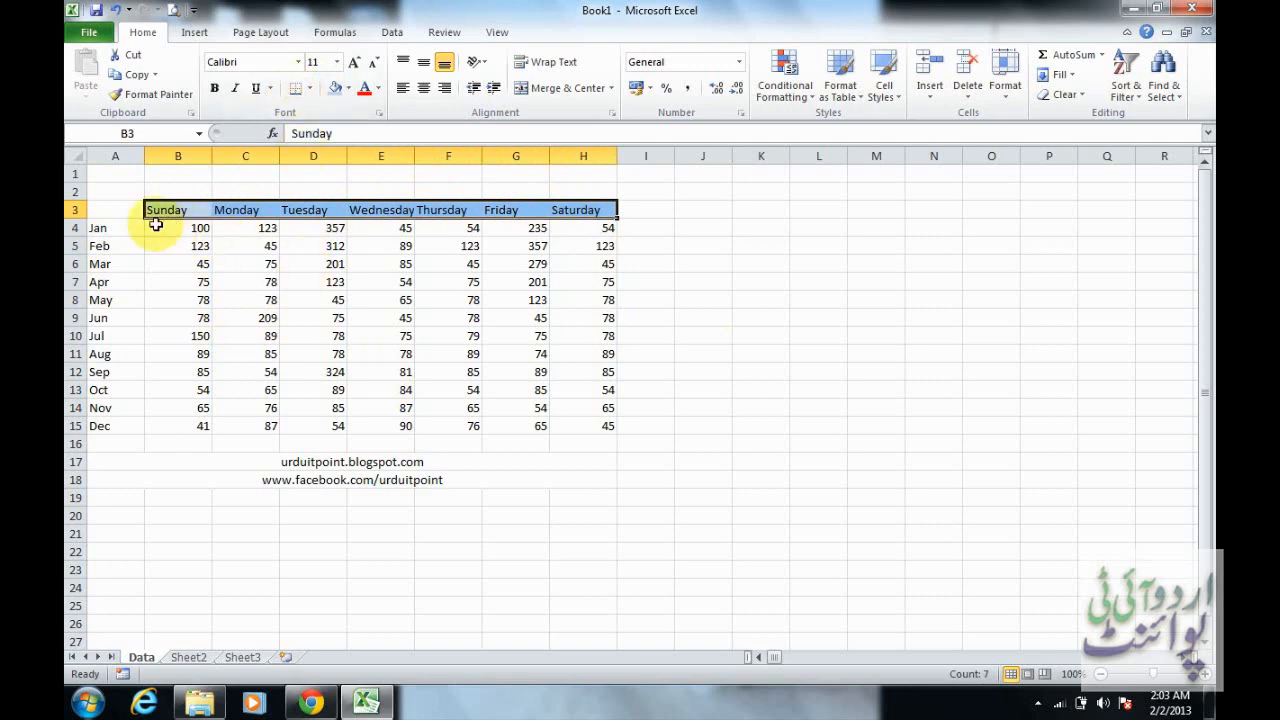
click(521, 257)
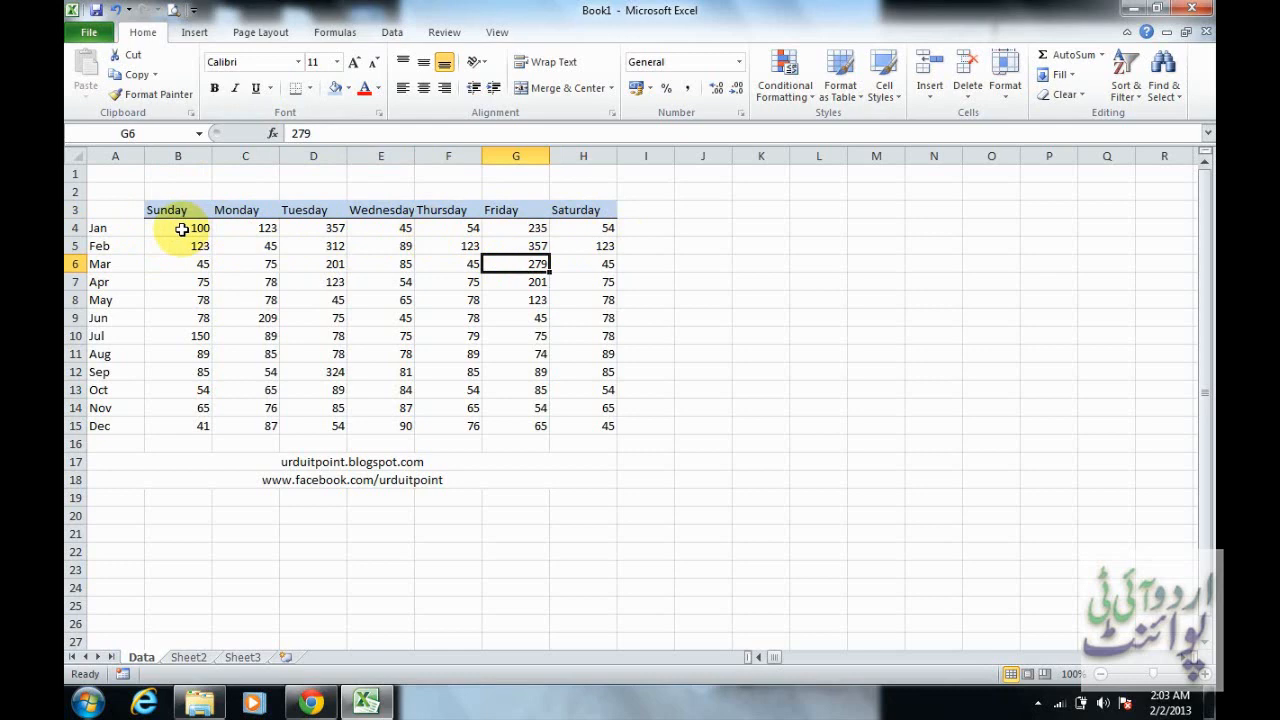
Apply All Borders to the table range B3:H15 and deselect it
click(314, 89)
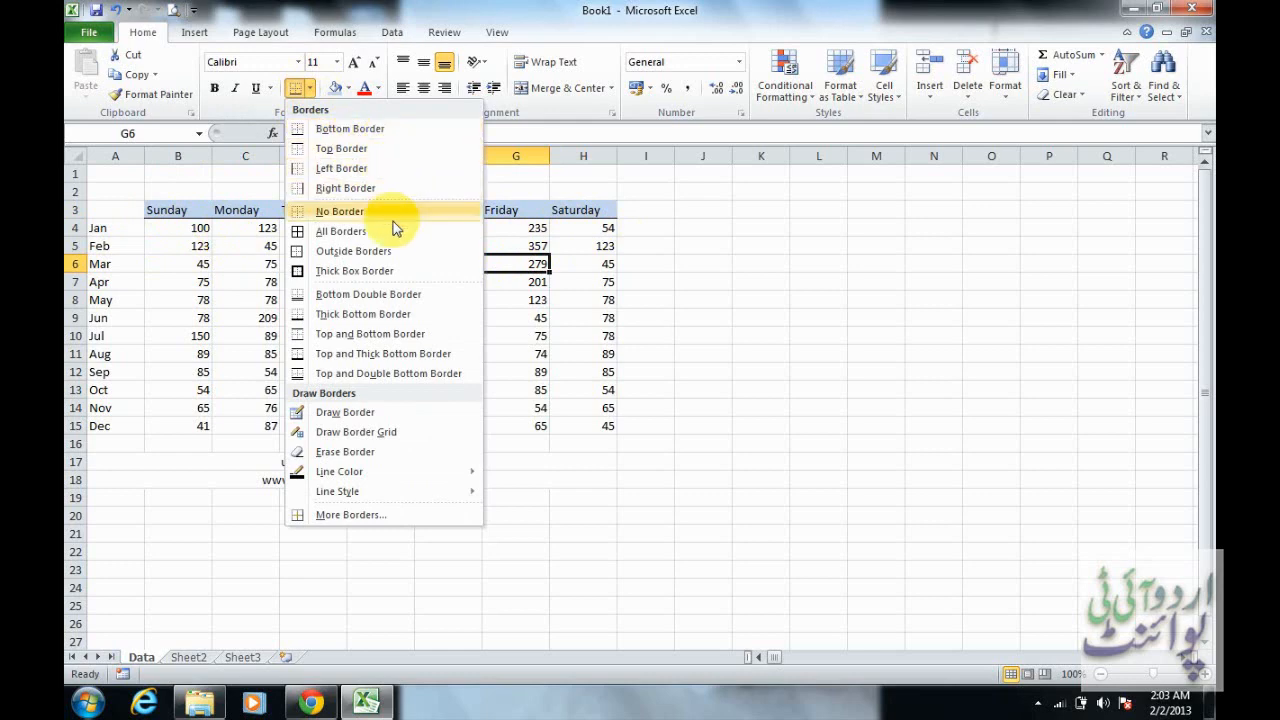
click(177, 211)
drag(177, 211, 610, 427)
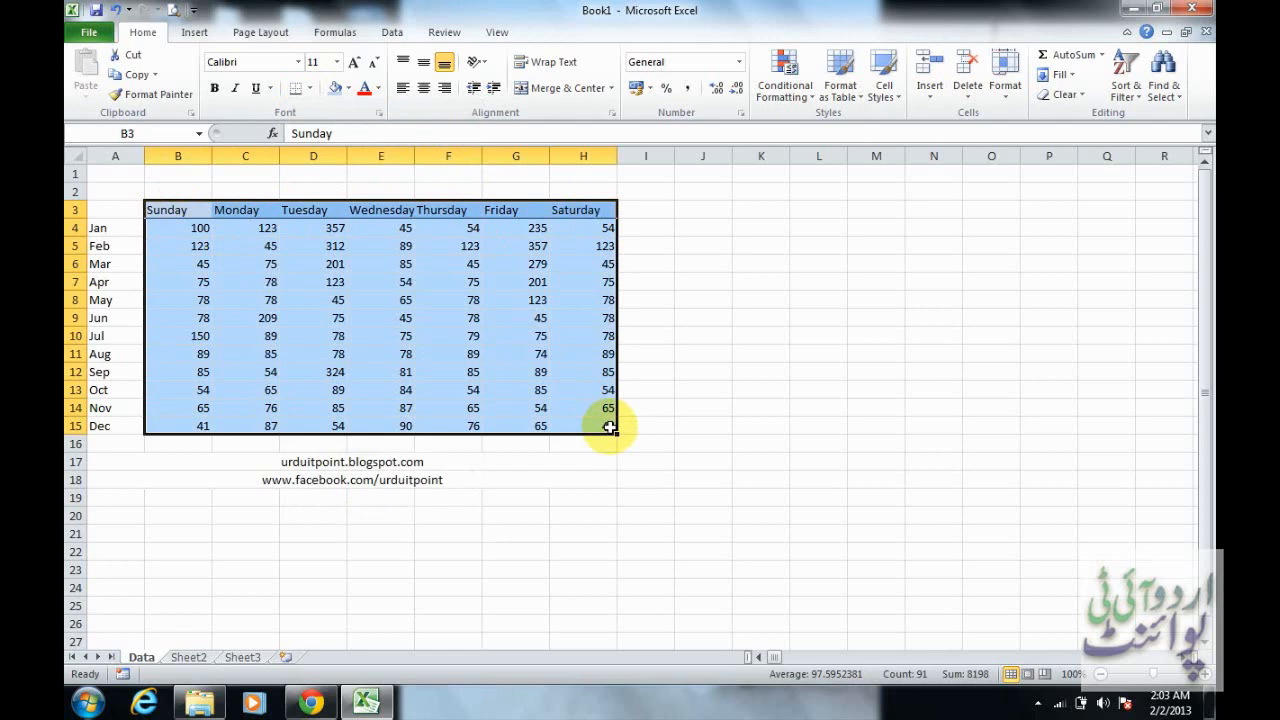
click(312, 88)
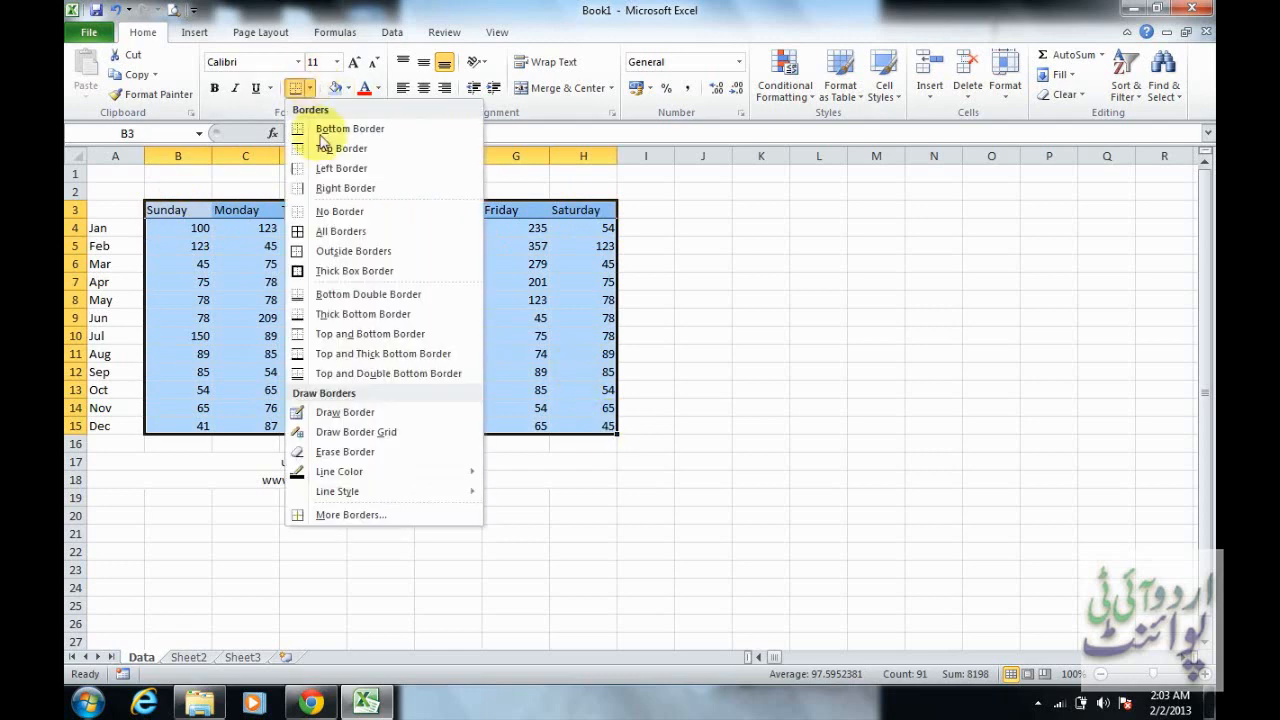
click(339, 236)
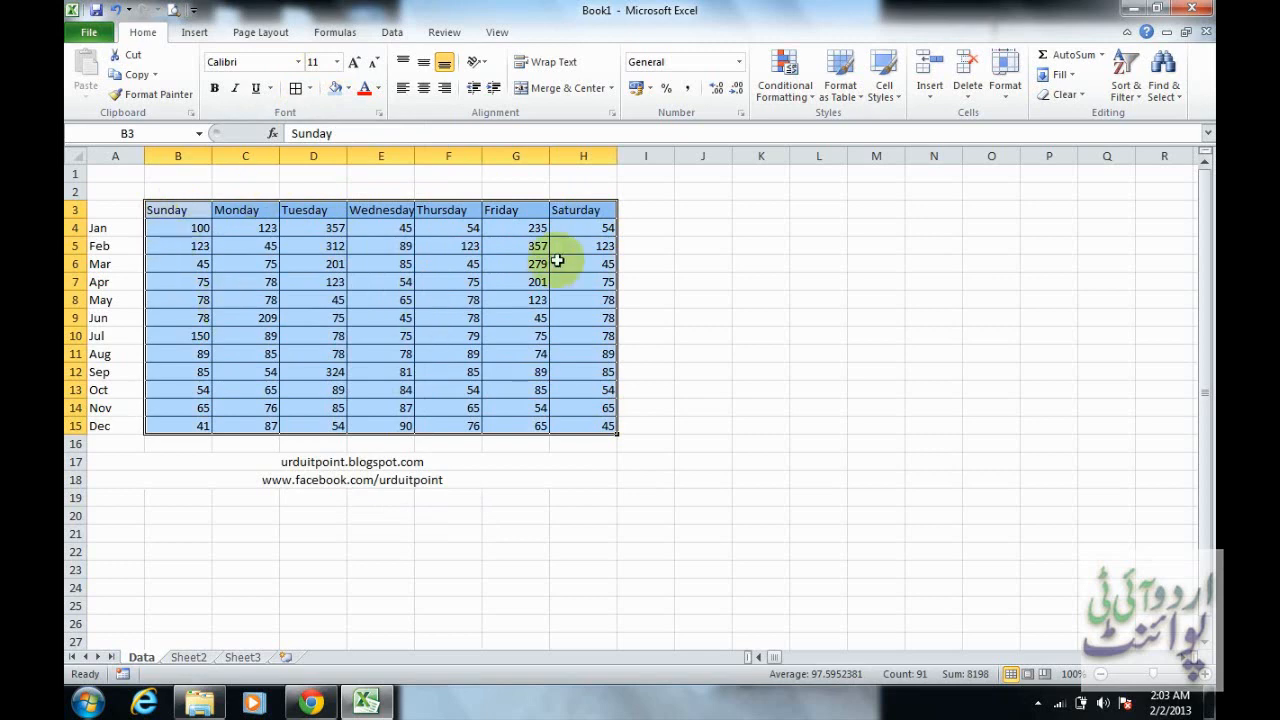
click(575, 228)
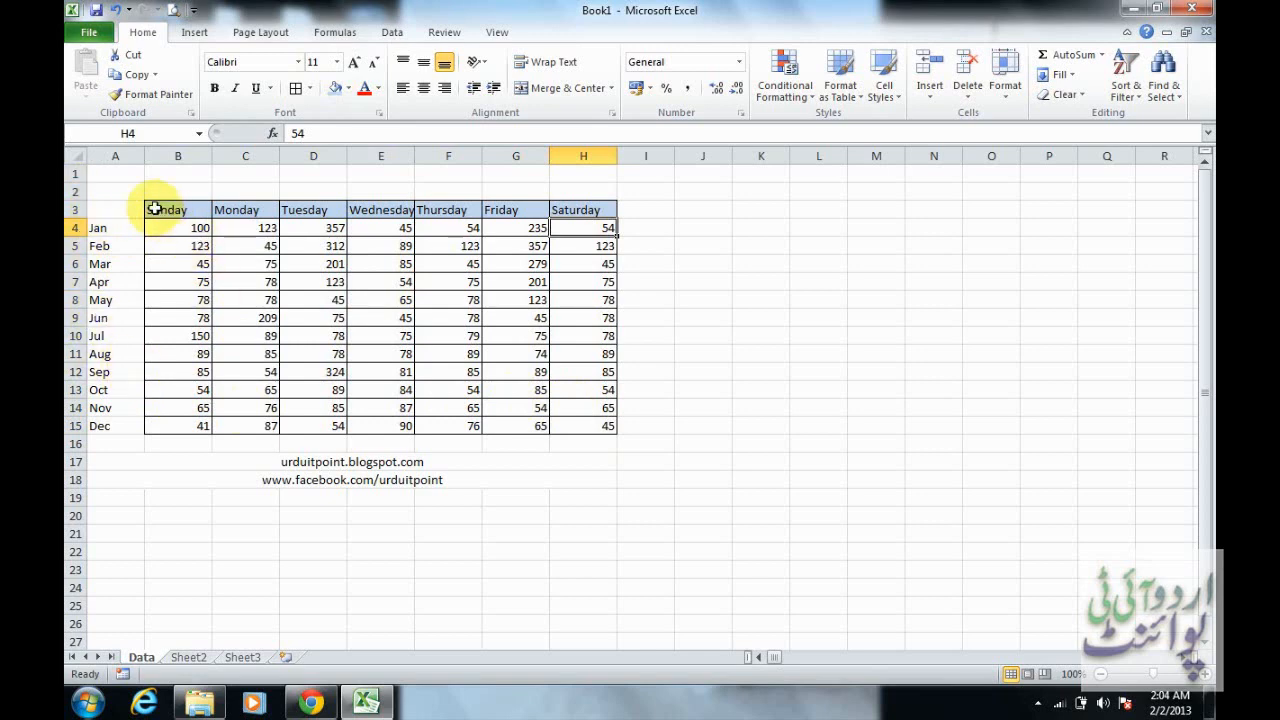
Remove all borders from the table range B3:H15
drag(155, 209, 588, 428)
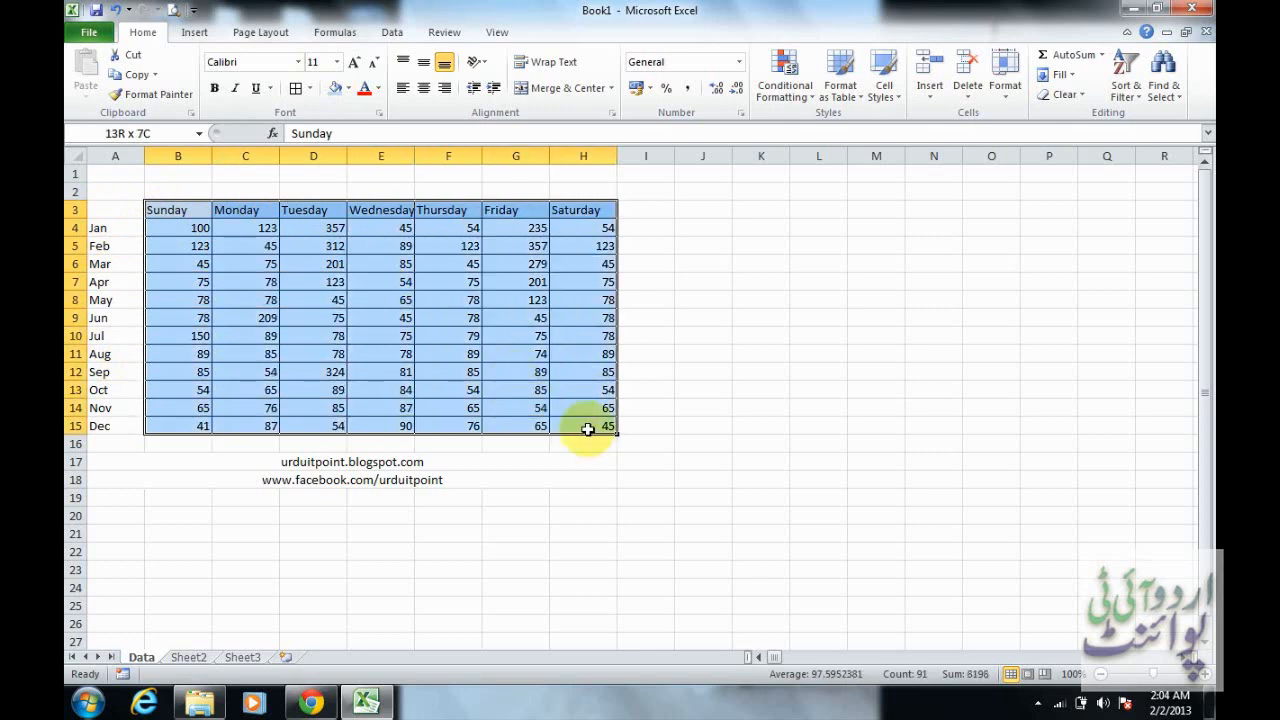
click(310, 89)
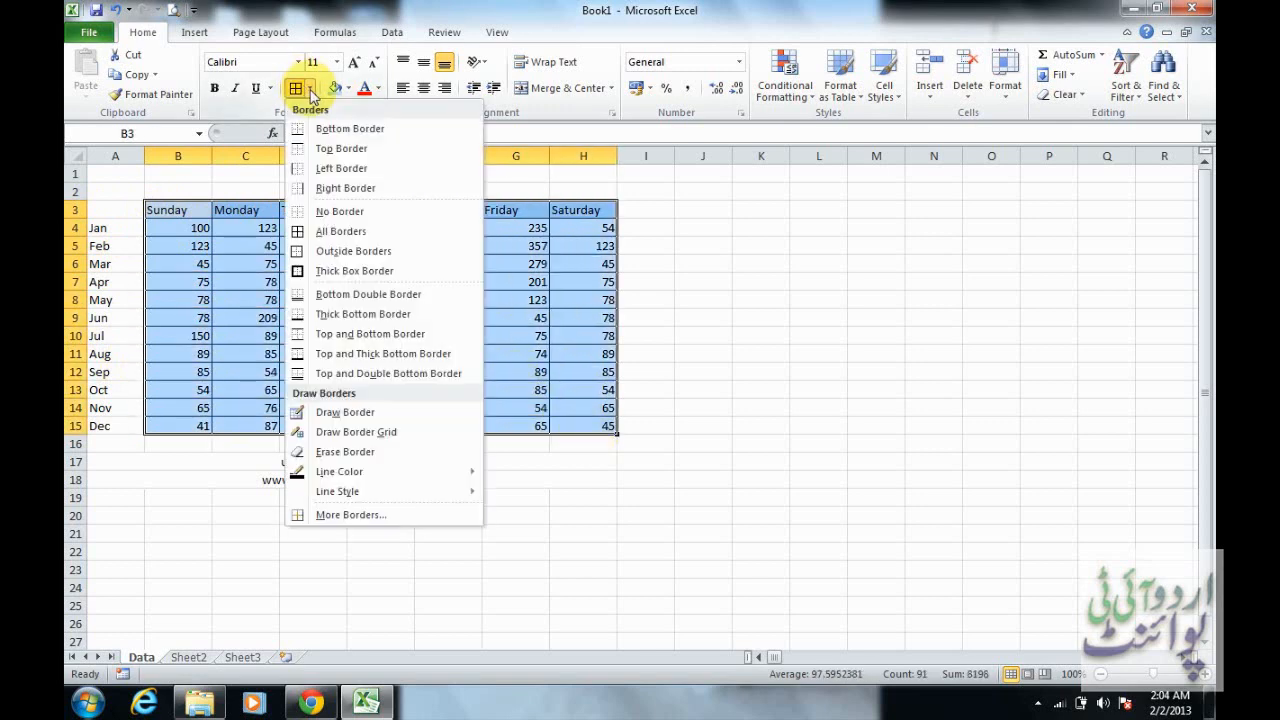
click(340, 211)
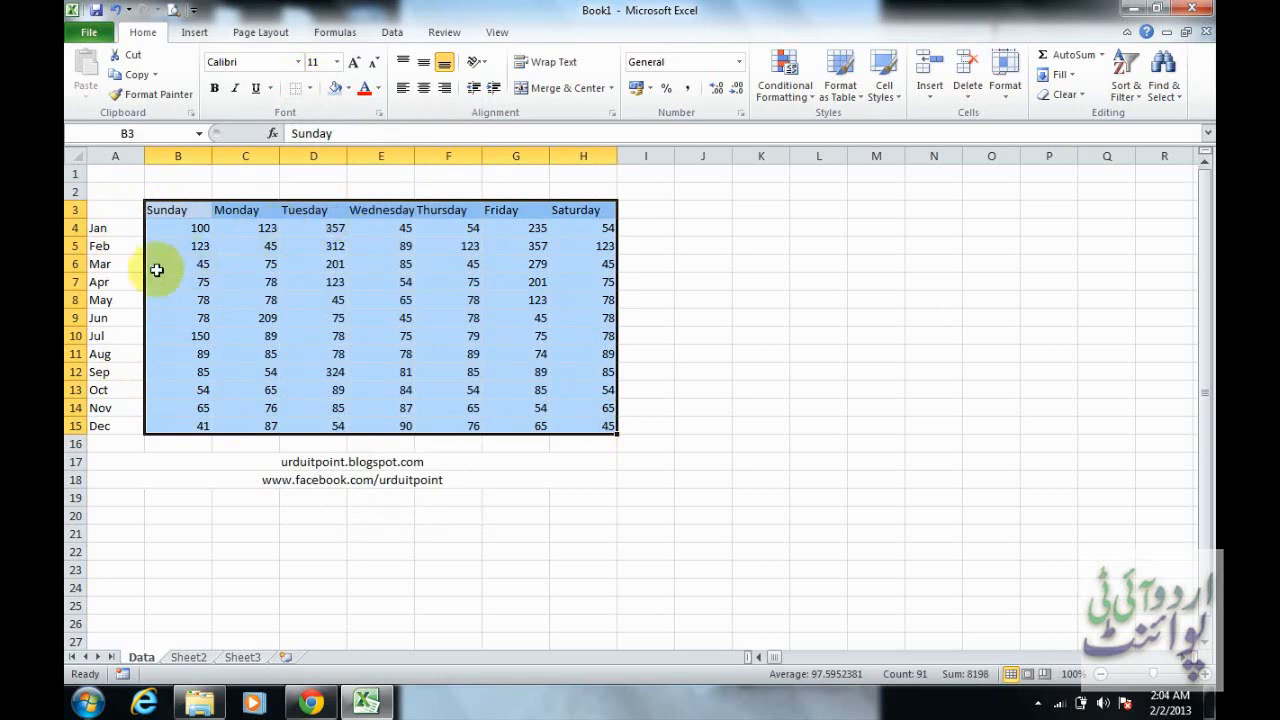
Make the Jan row roughly three times taller and widen column A, keeping B3:H15 selected
drag(75, 219, 80, 275)
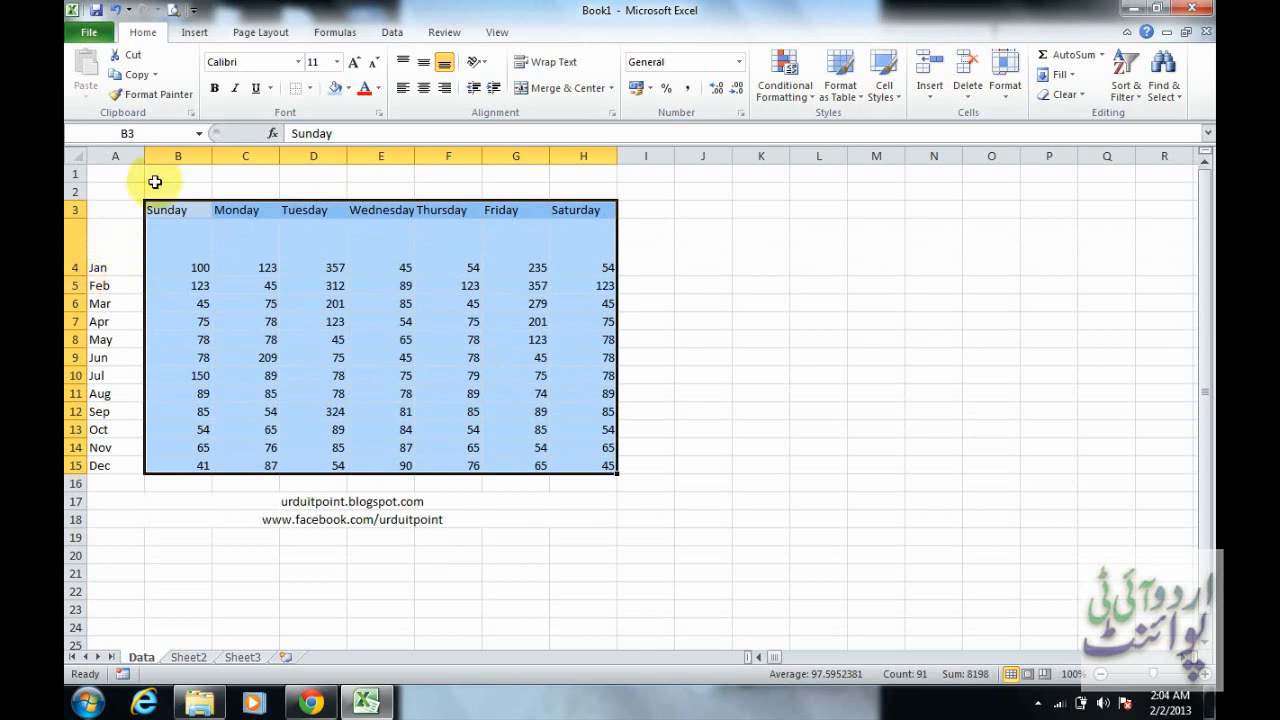
drag(145, 156, 191, 156)
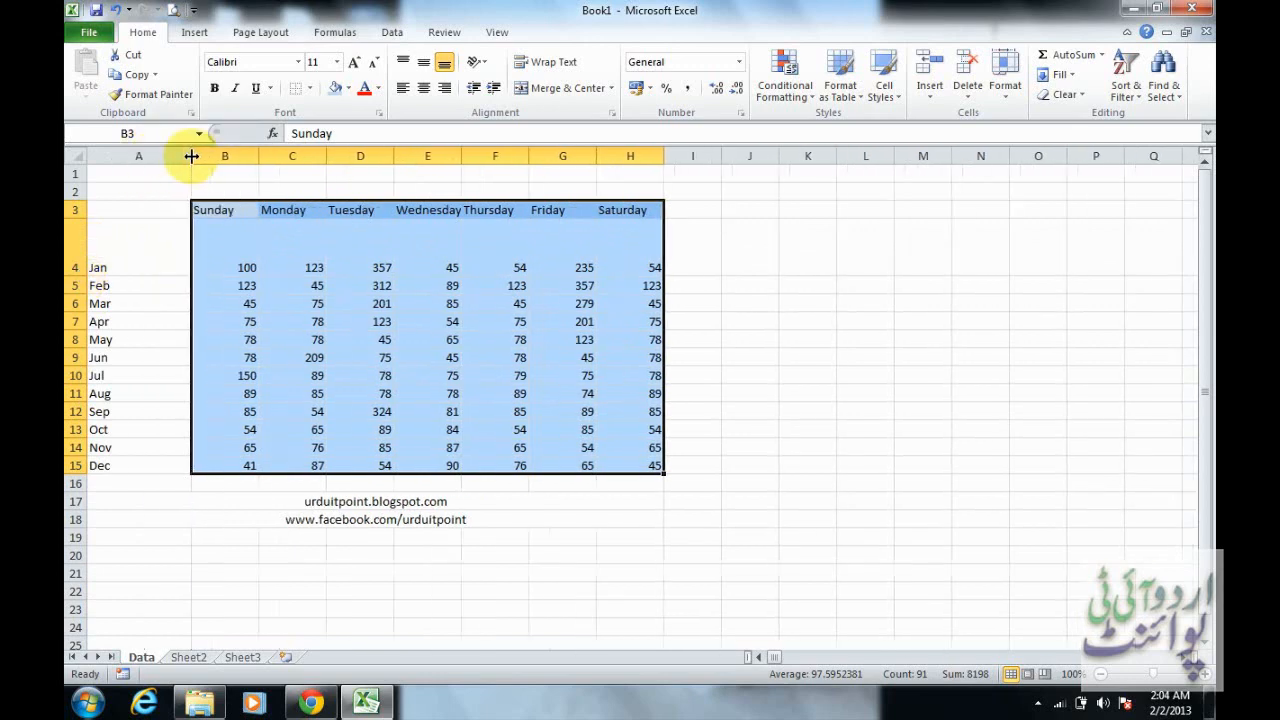
Centre the contents of B3:H15 horizontally, and then align them to the right
click(423, 89)
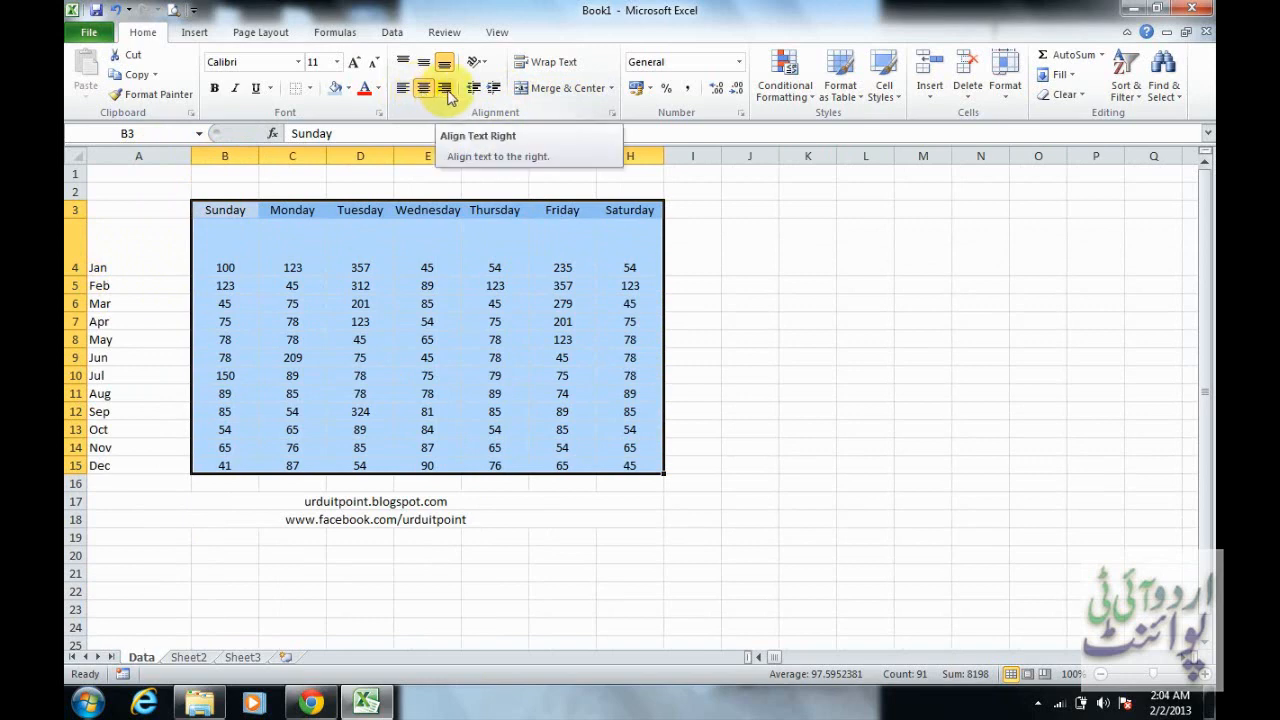
click(447, 90)
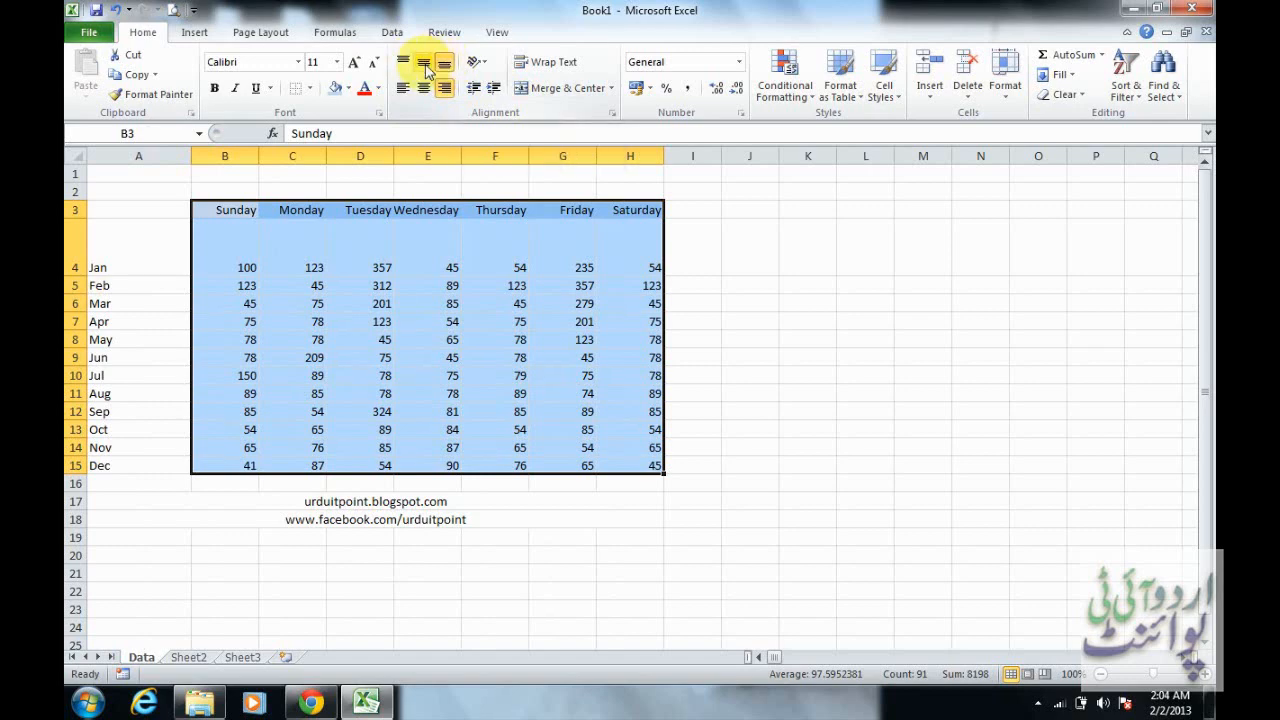
Try middle and top vertical alignment on B3:H15, return it to bottom alignment, and autofit the Jan row's height
click(424, 63)
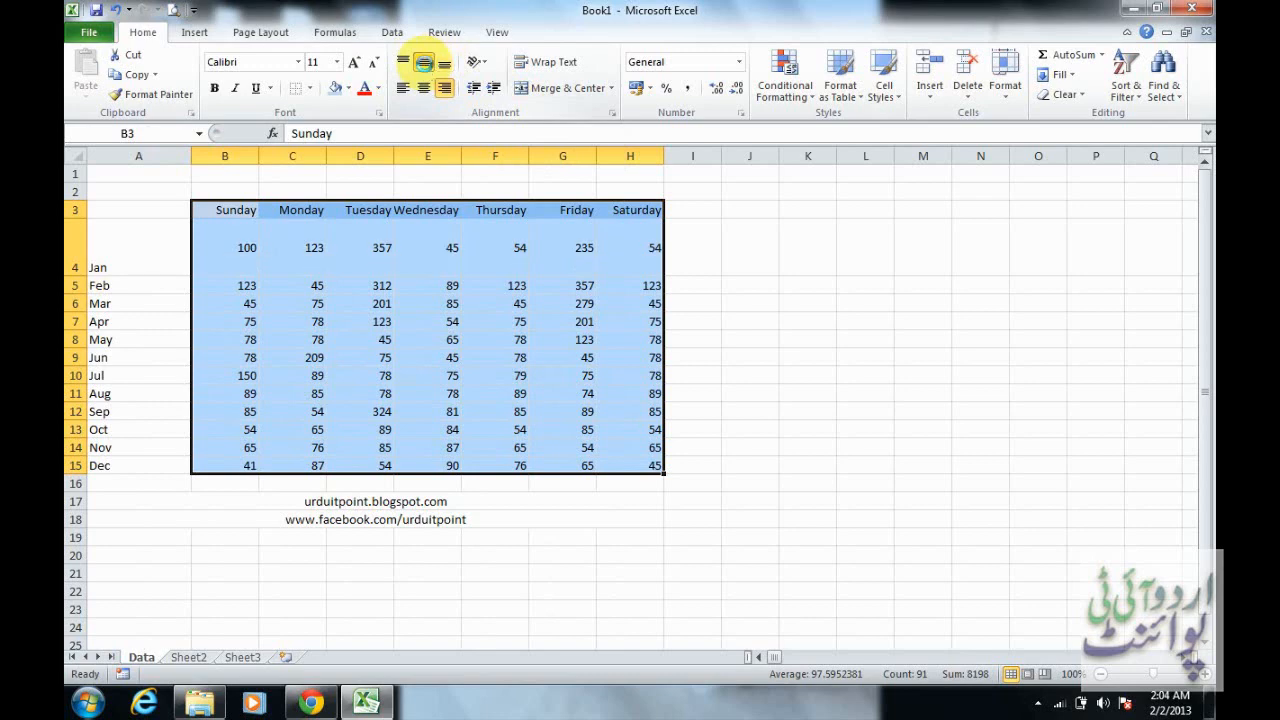
click(401, 64)
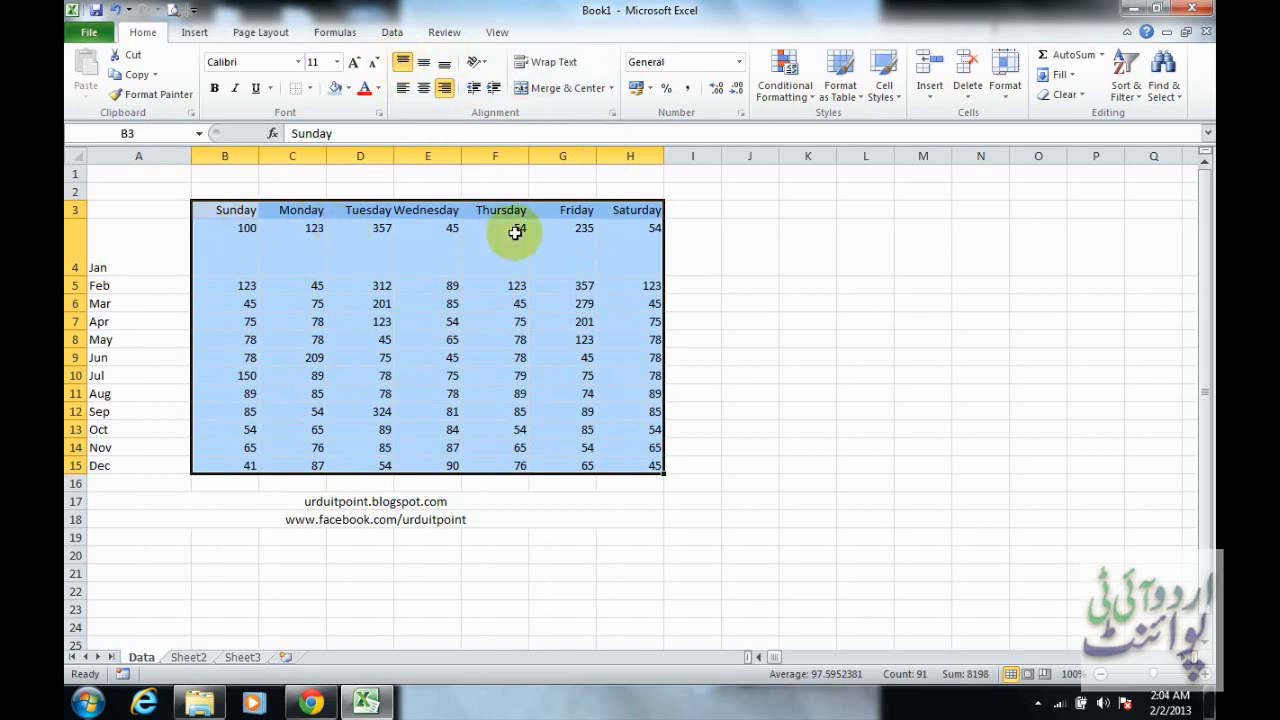
click(424, 62)
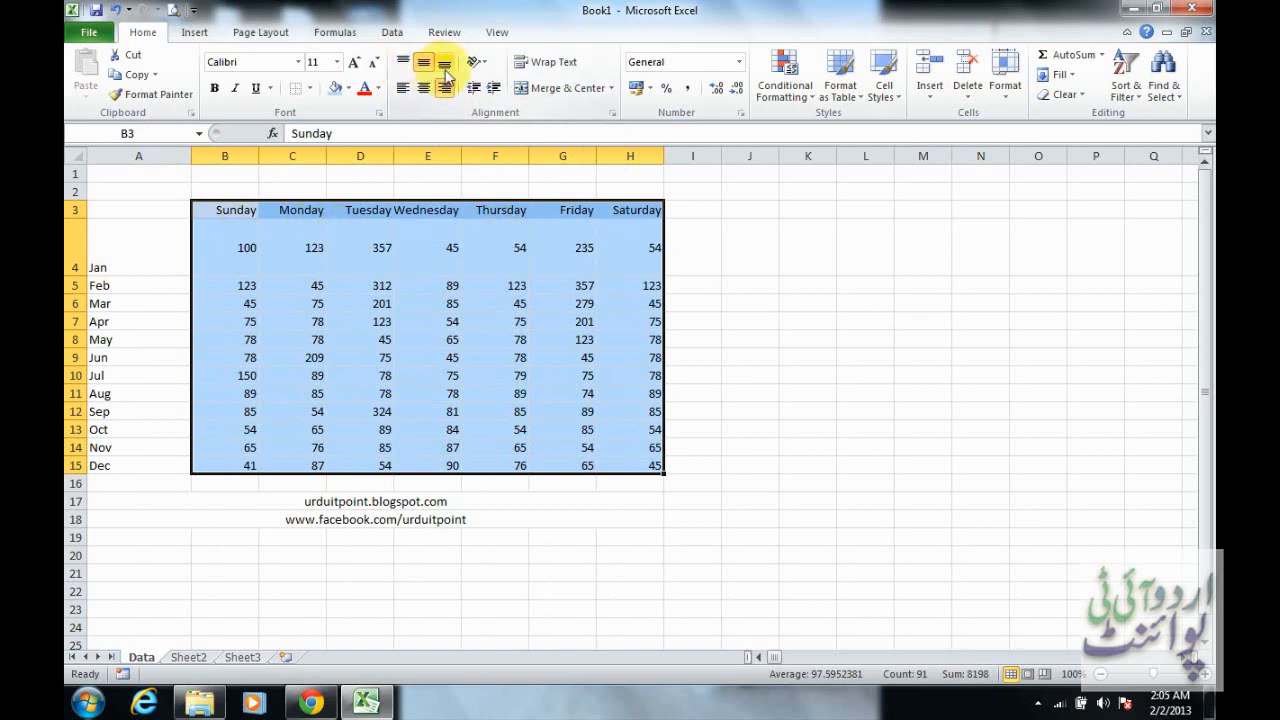
click(445, 70)
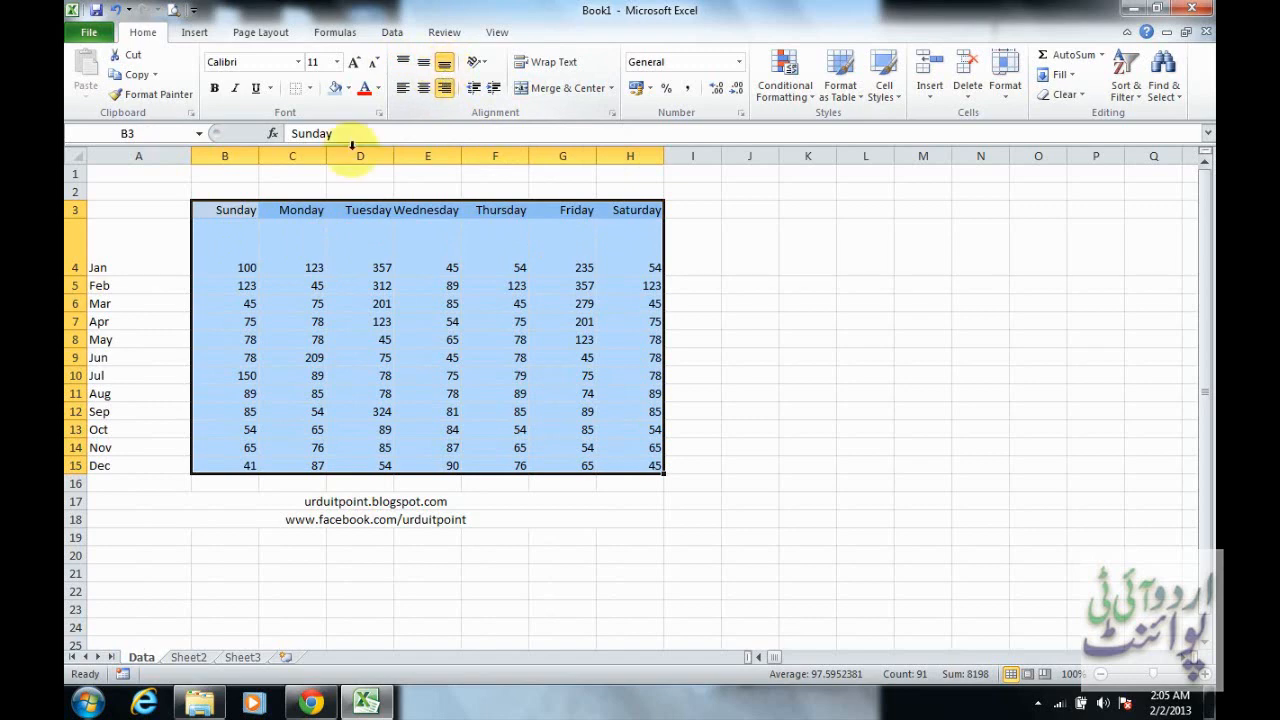
double_click(78, 276)
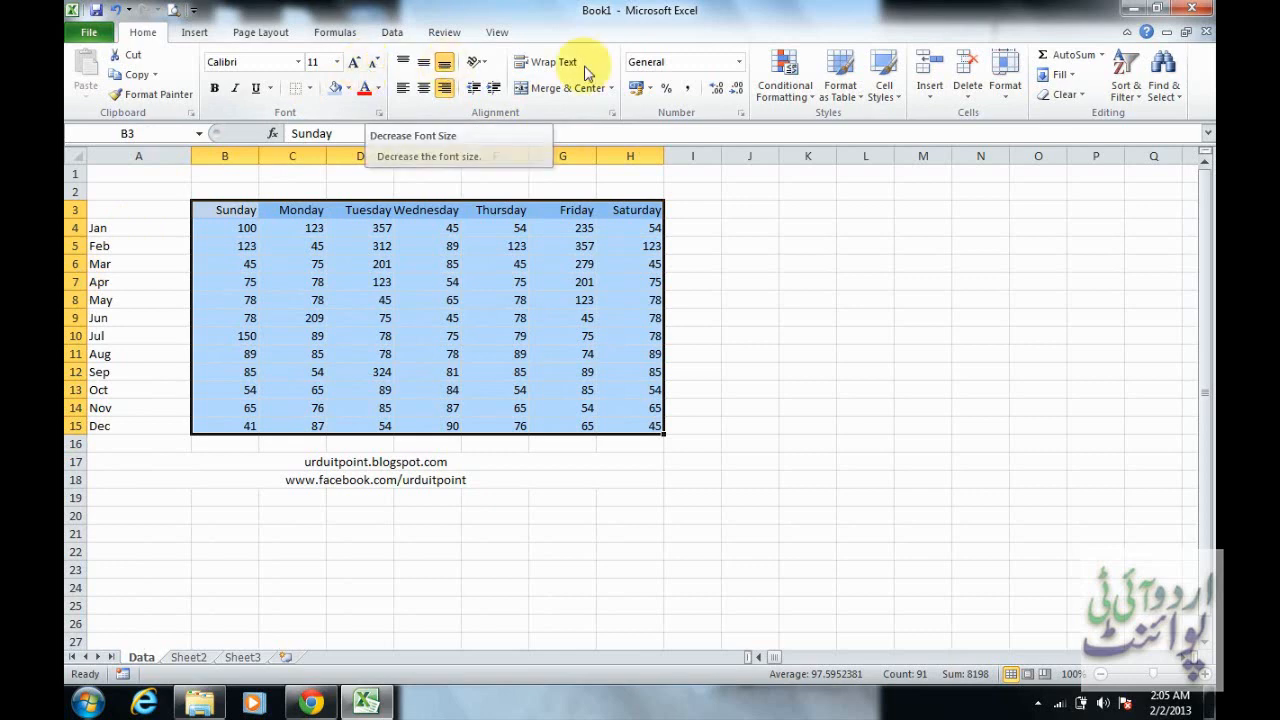
Unmerge the merged cells holding the blog address in row 17 and the Facebook address in row 18
click(143, 460)
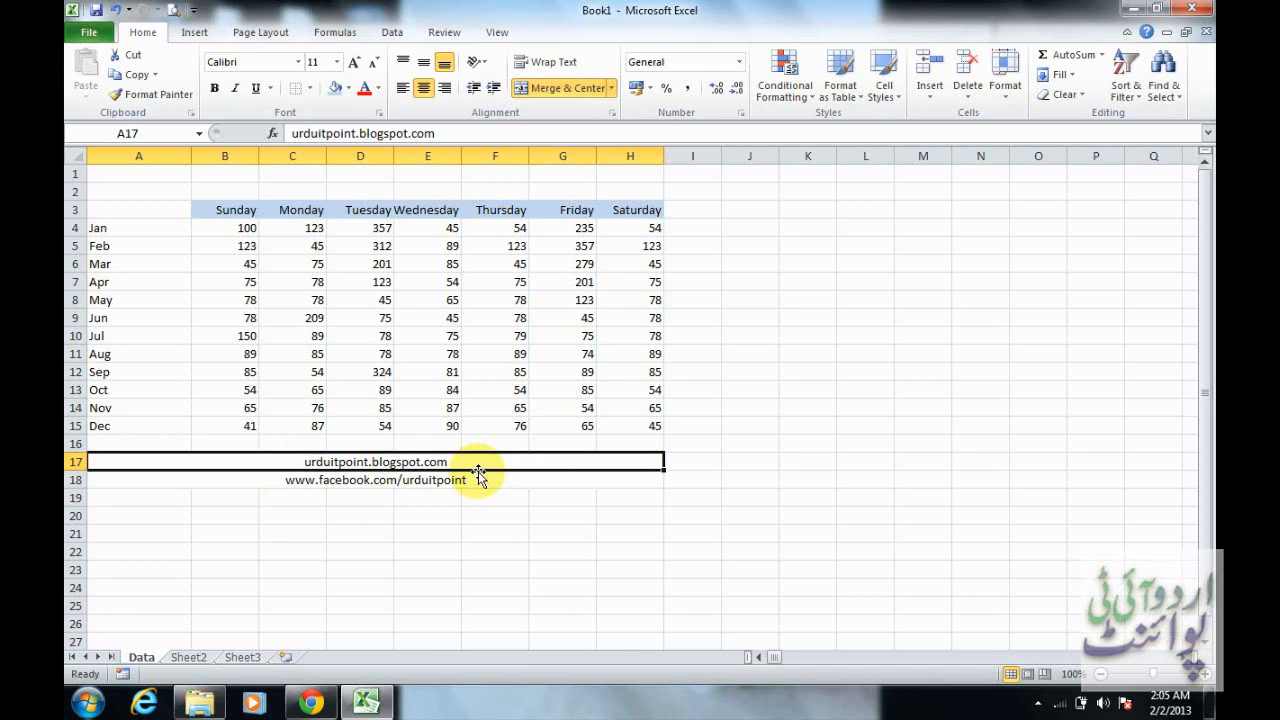
click(575, 92)
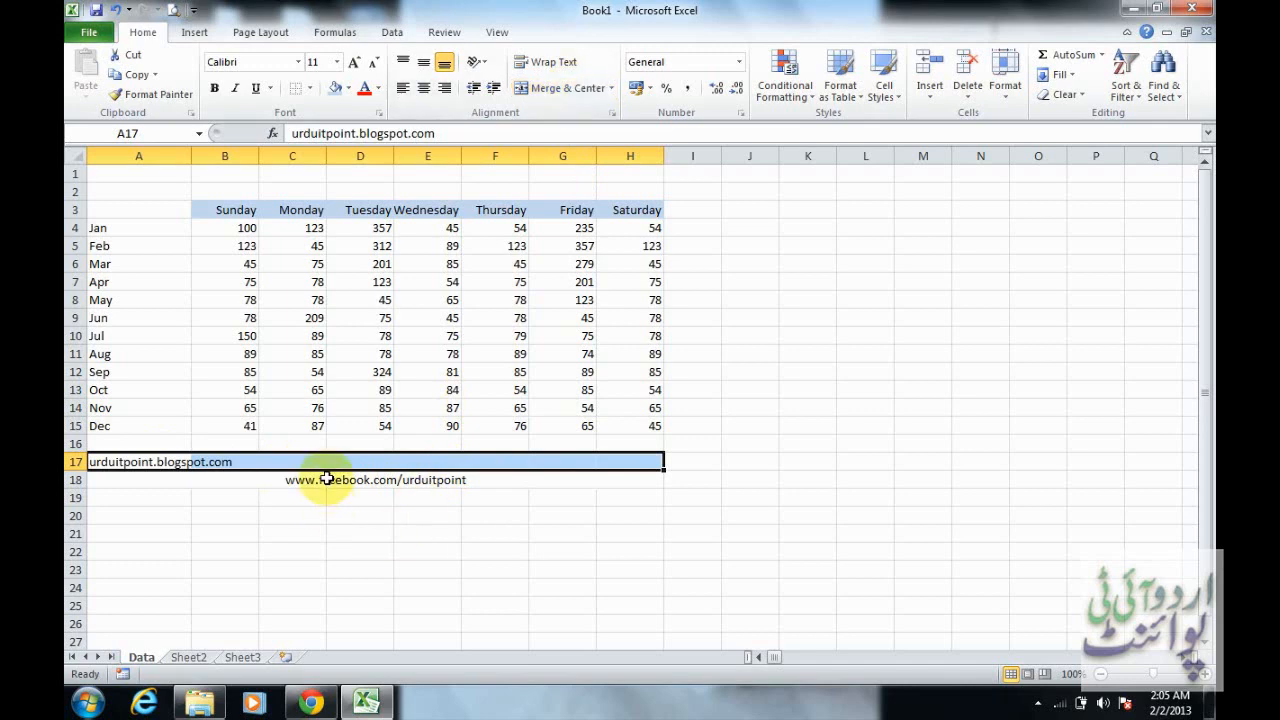
click(329, 480)
click(563, 92)
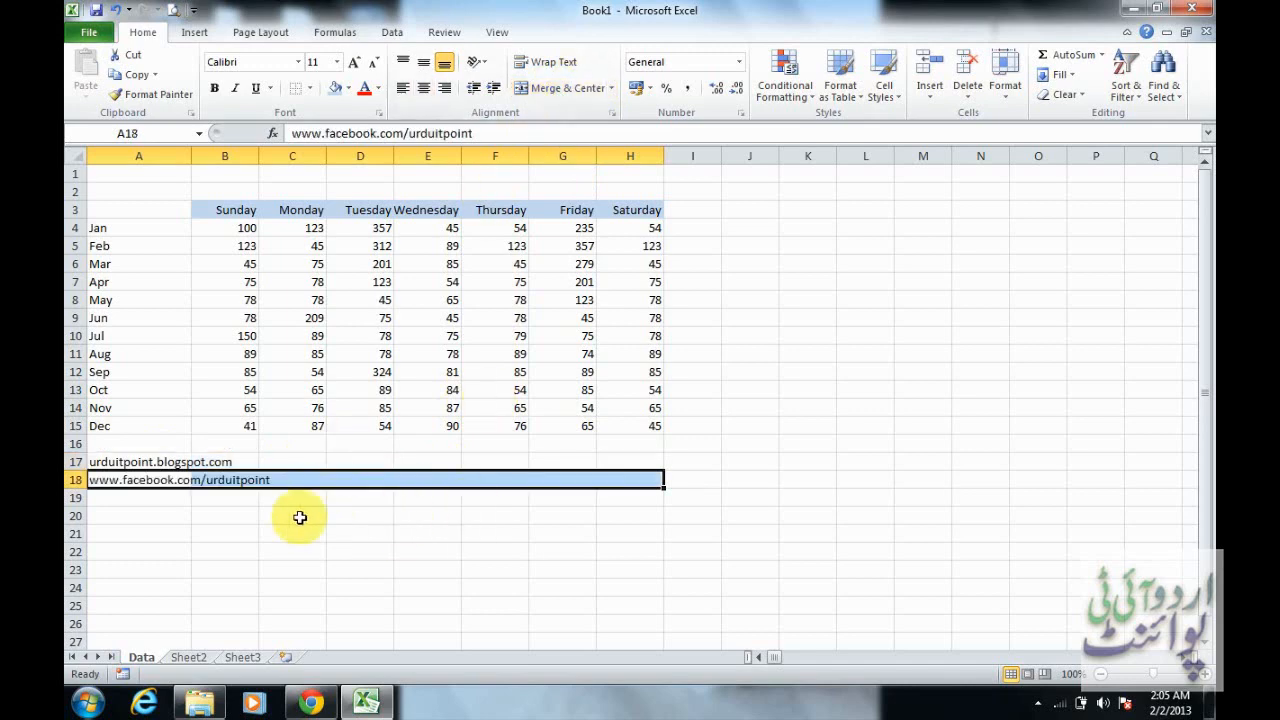
Merge and centre A17:H17, and then merge and centre A18:H18
drag(100, 460, 651, 460)
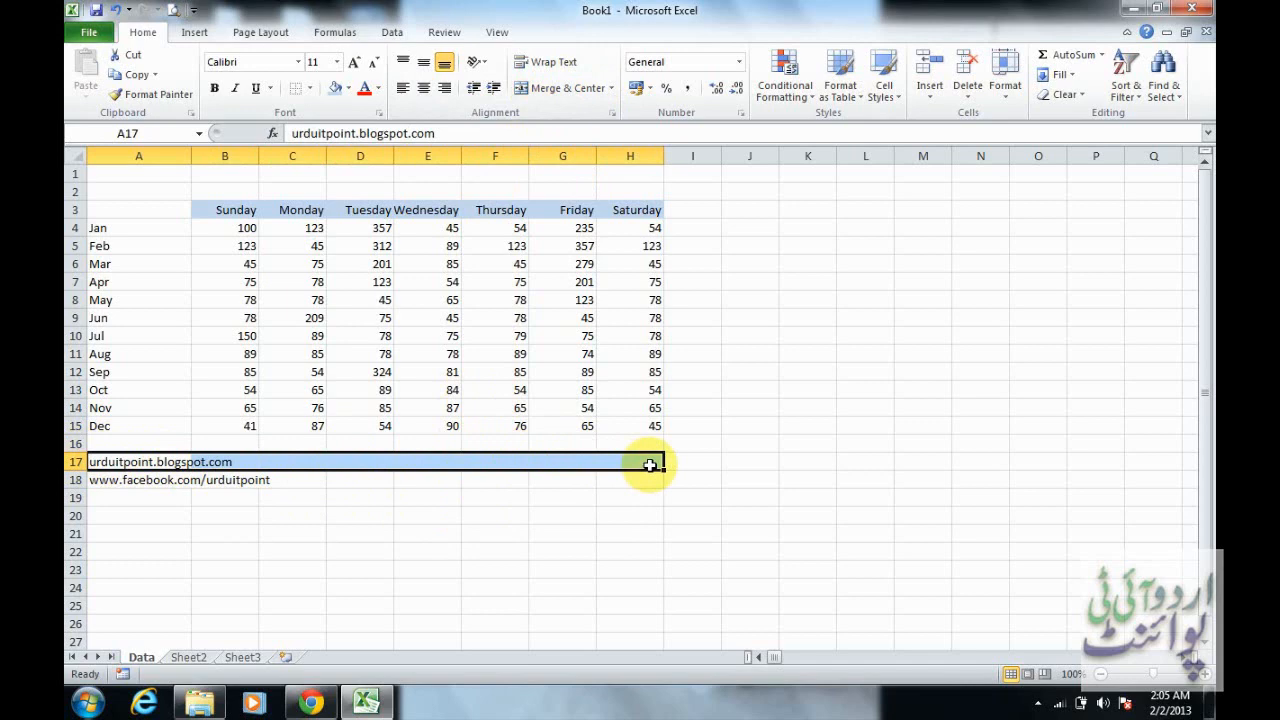
click(563, 100)
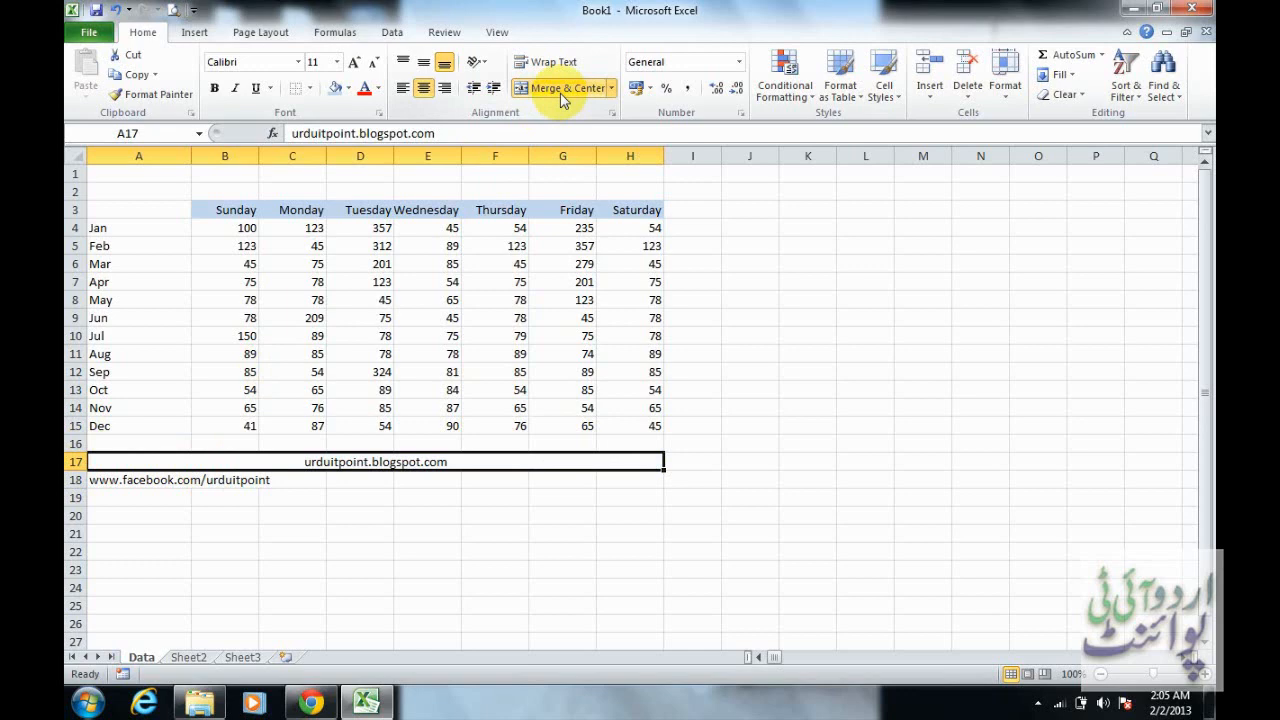
drag(100, 480, 609, 472)
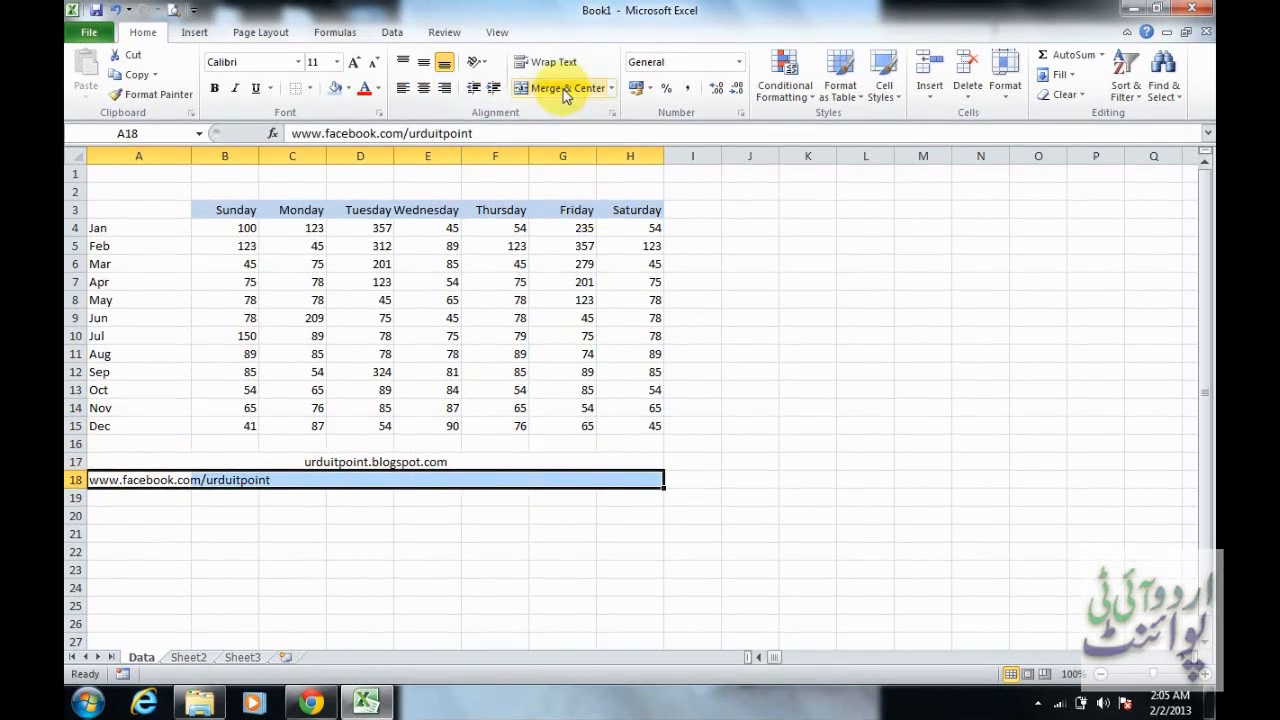
click(567, 90)
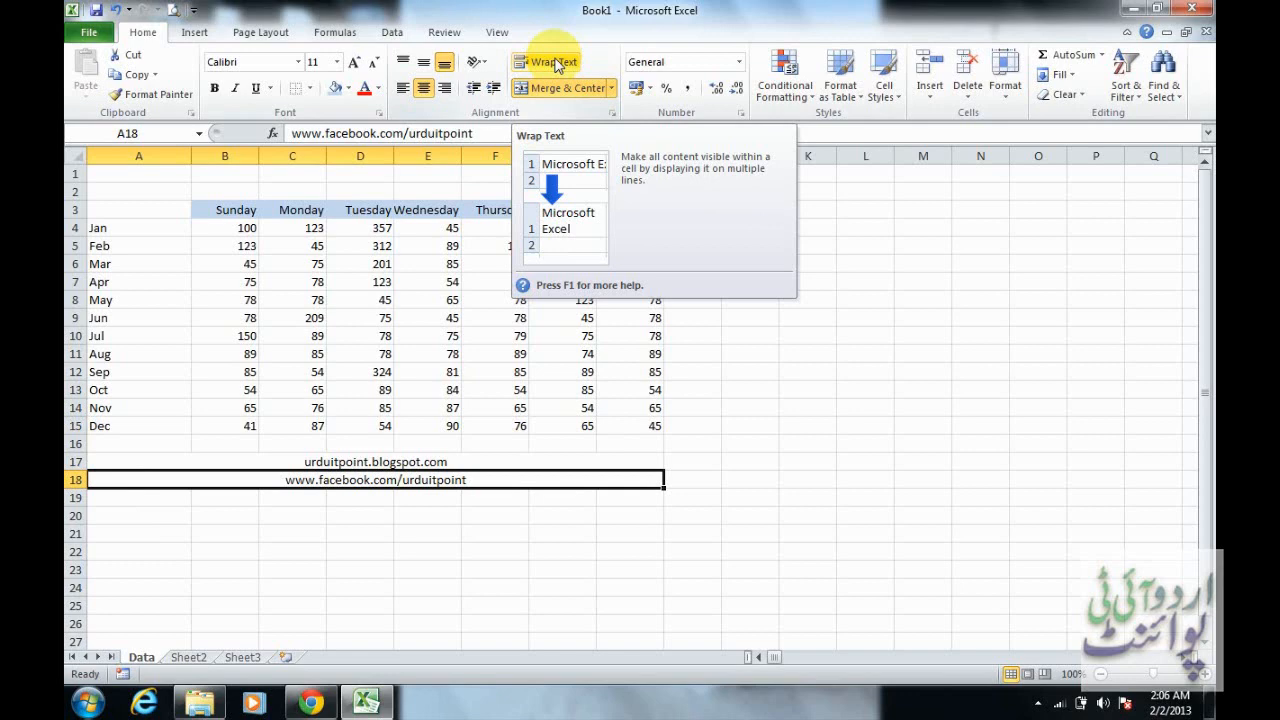
Enter "Welcome to Urdu IT Point" in A20 and 56 in B20
click(153, 515)
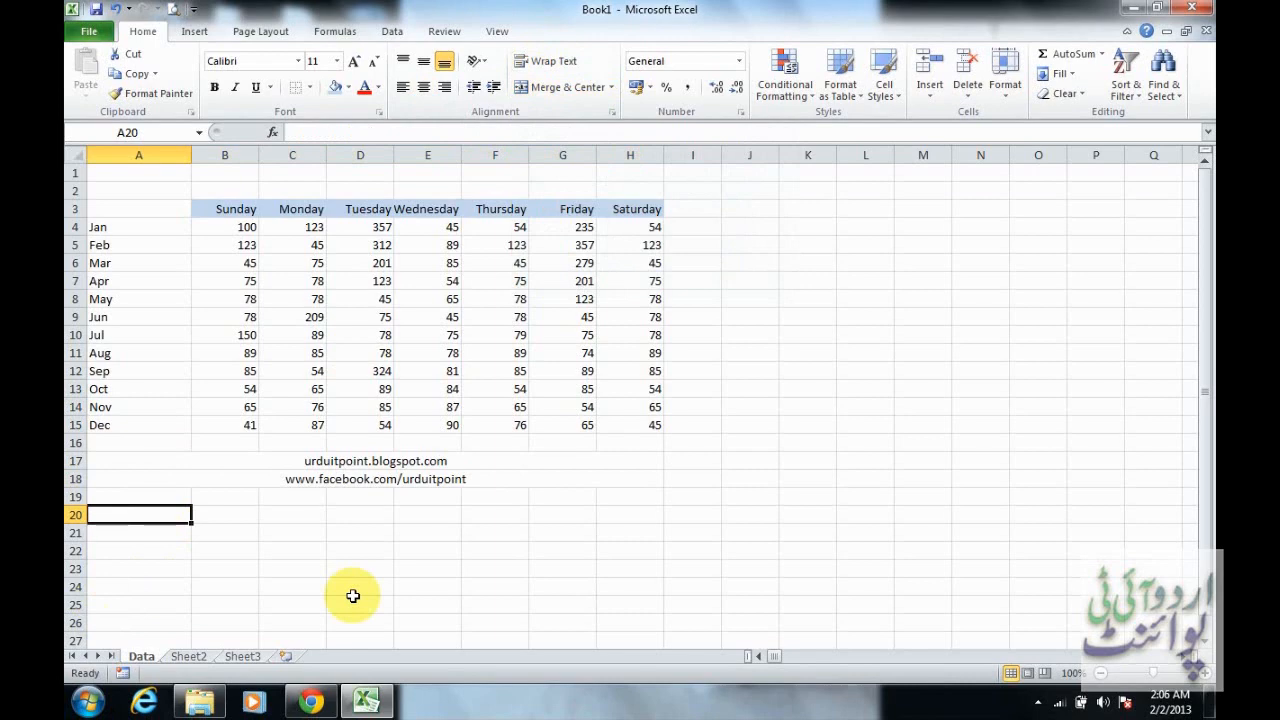
text(W)
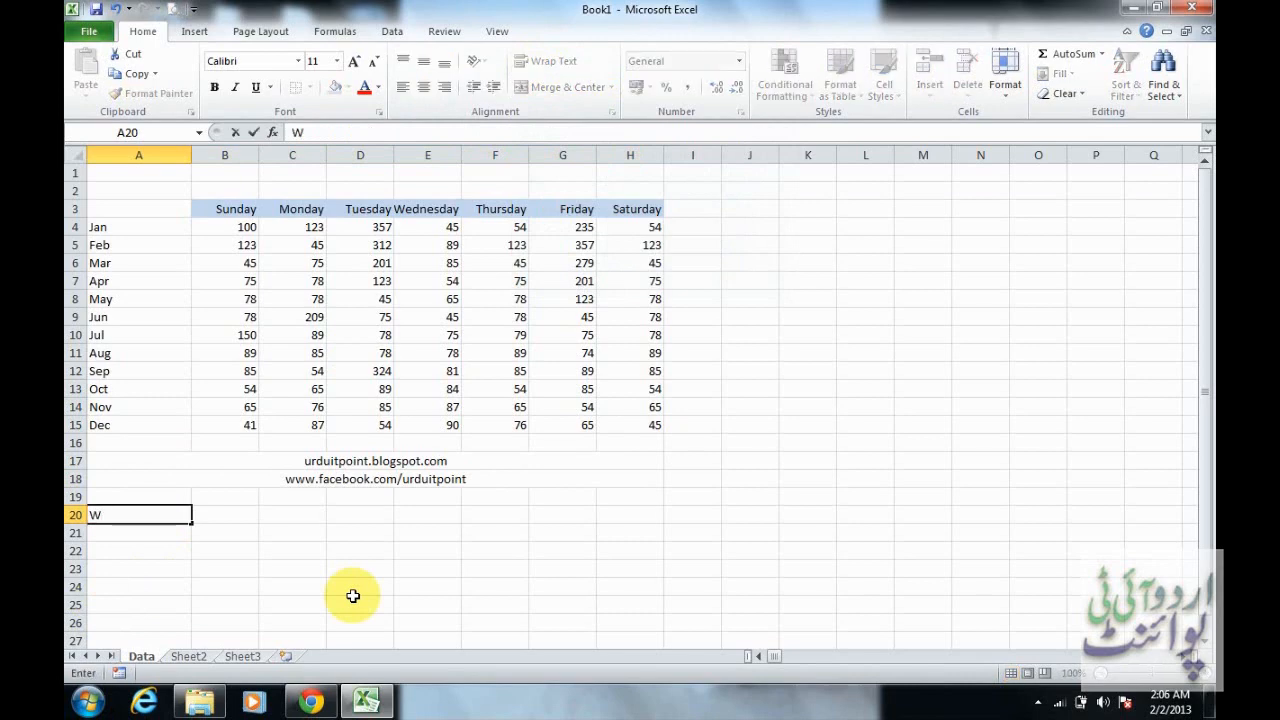
text(elcome to U)
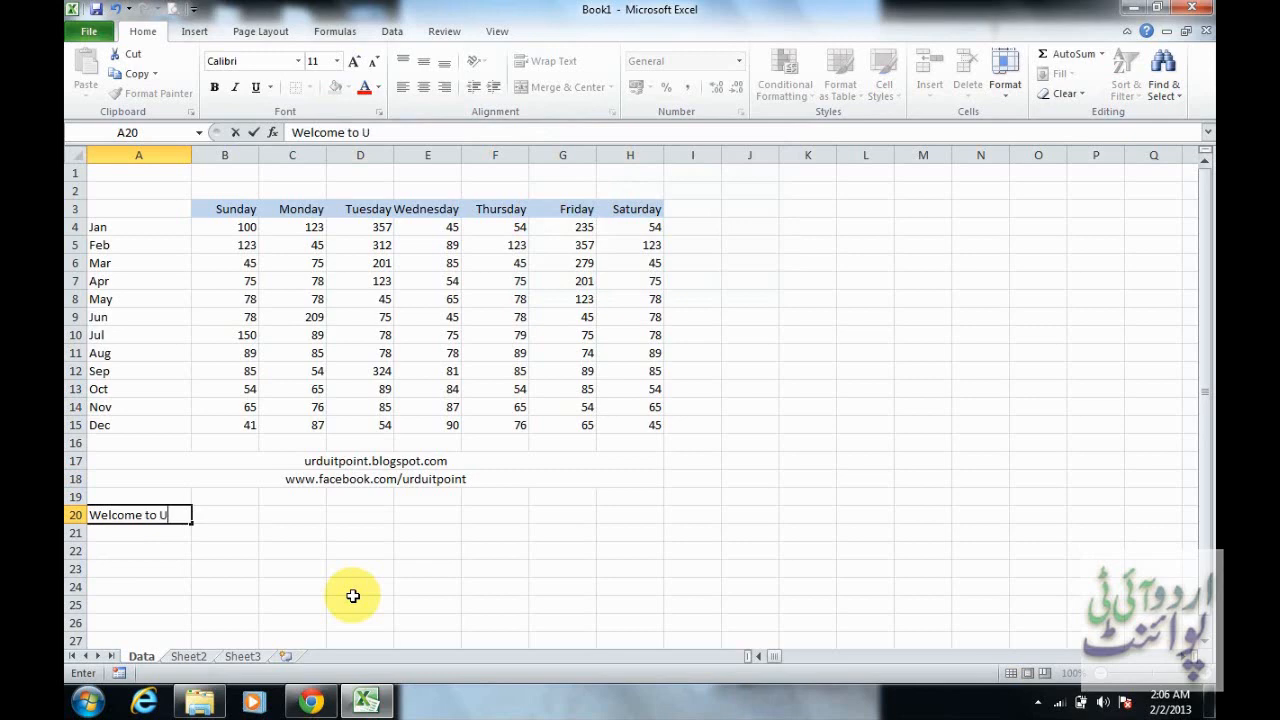
text(rdu IT Point)
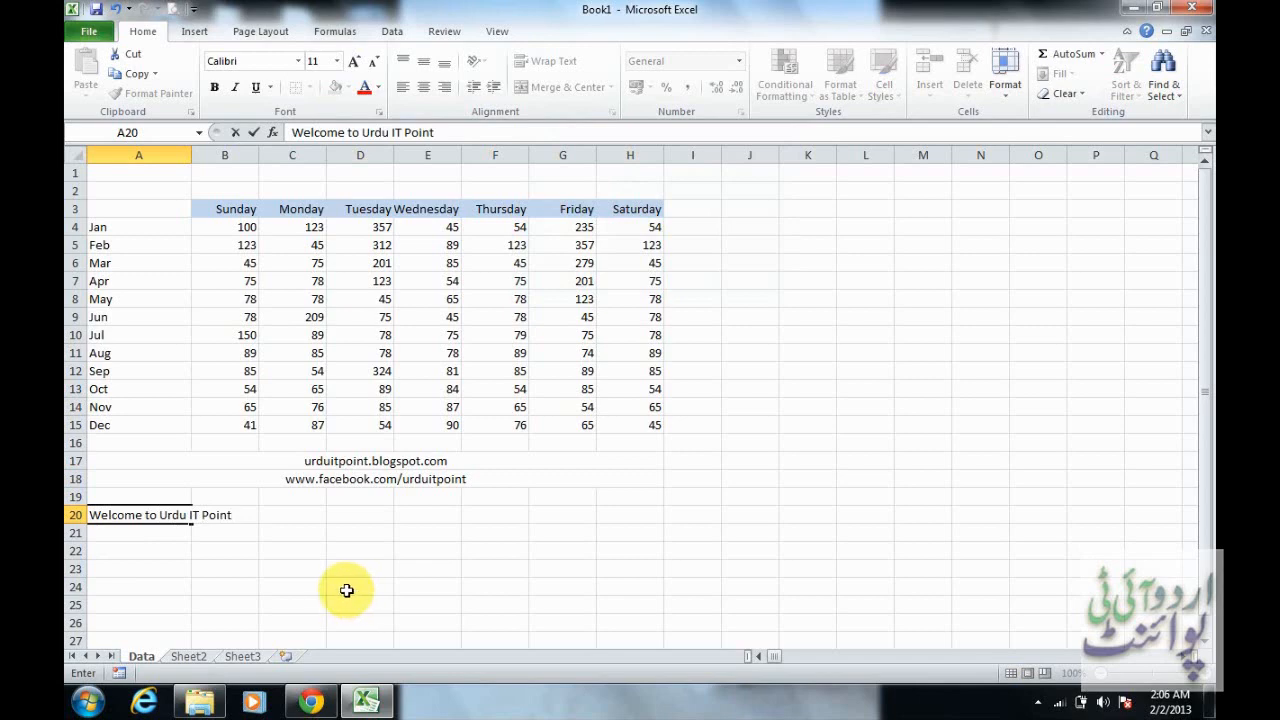
key(Tab)
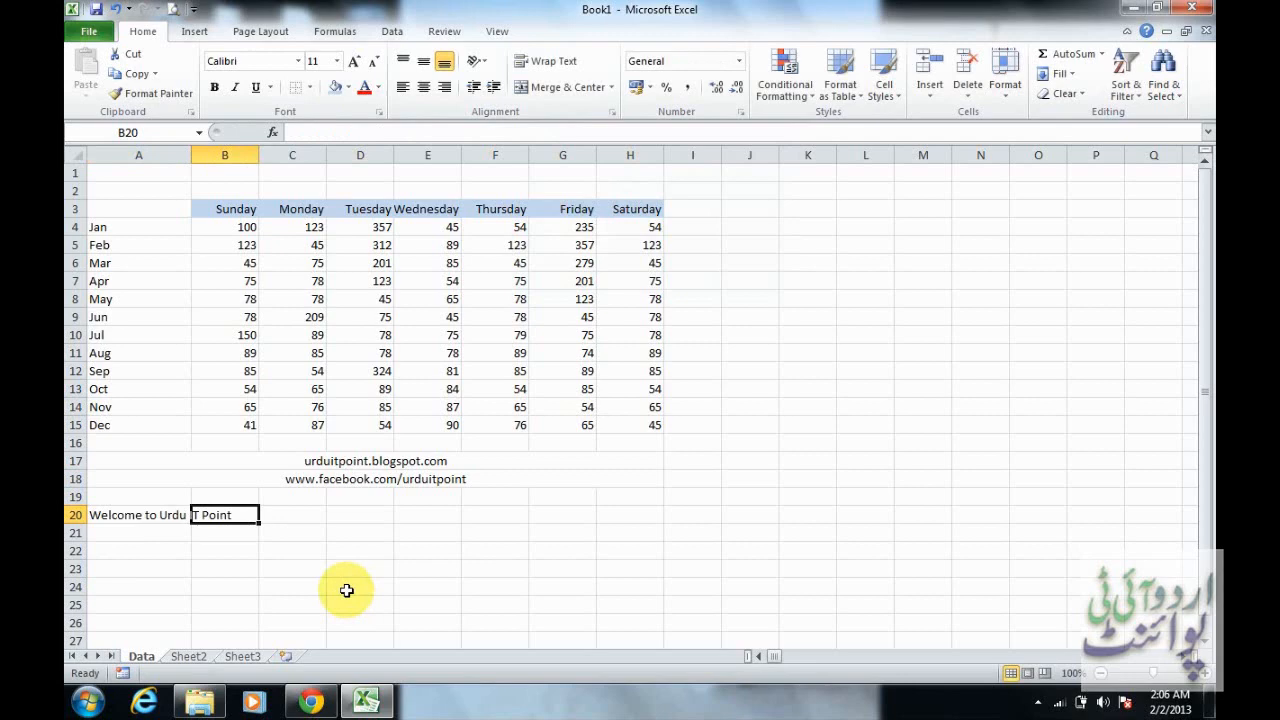
text(56)
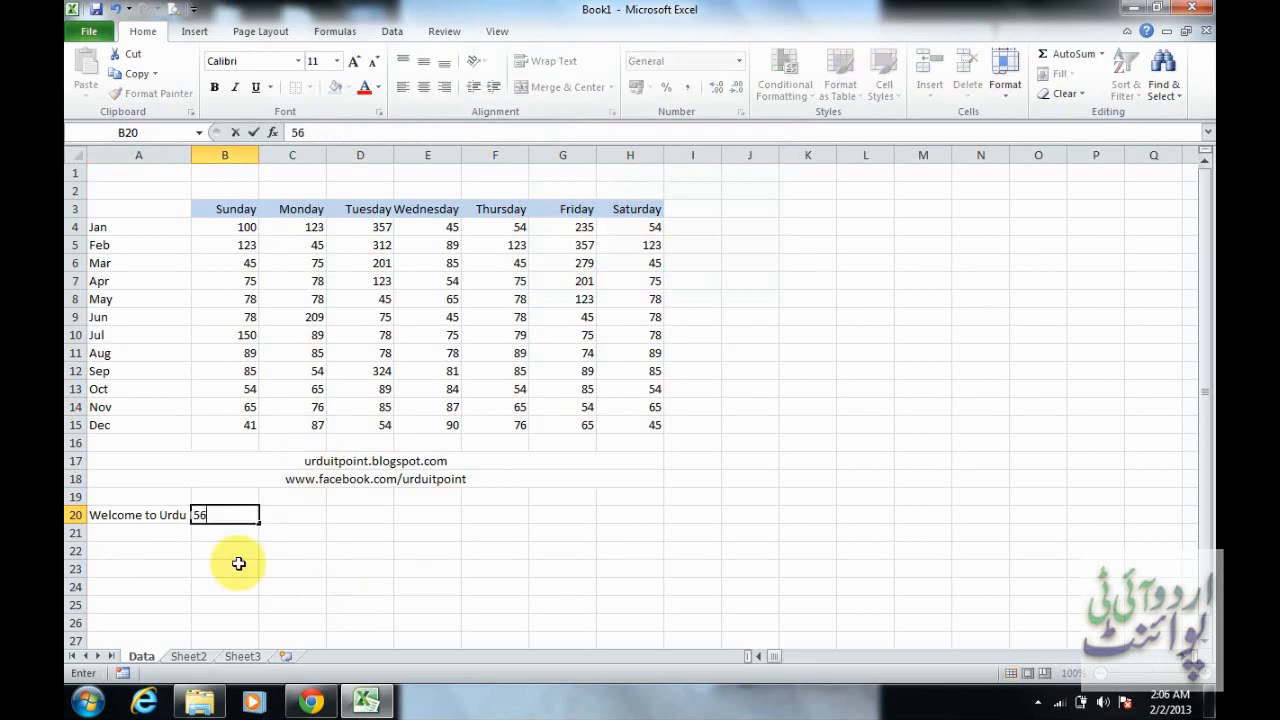
click(292, 512)
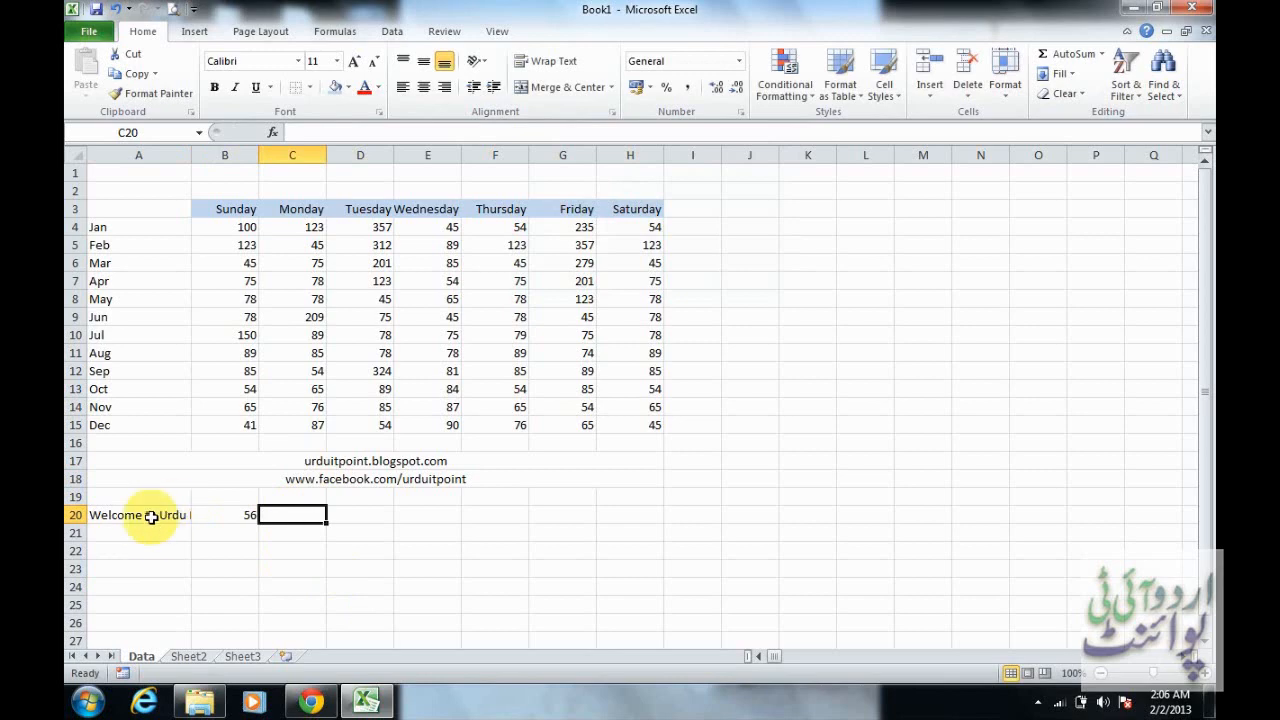
Try wrapping the text in A20, and then turn text wrapping off again
click(151, 516)
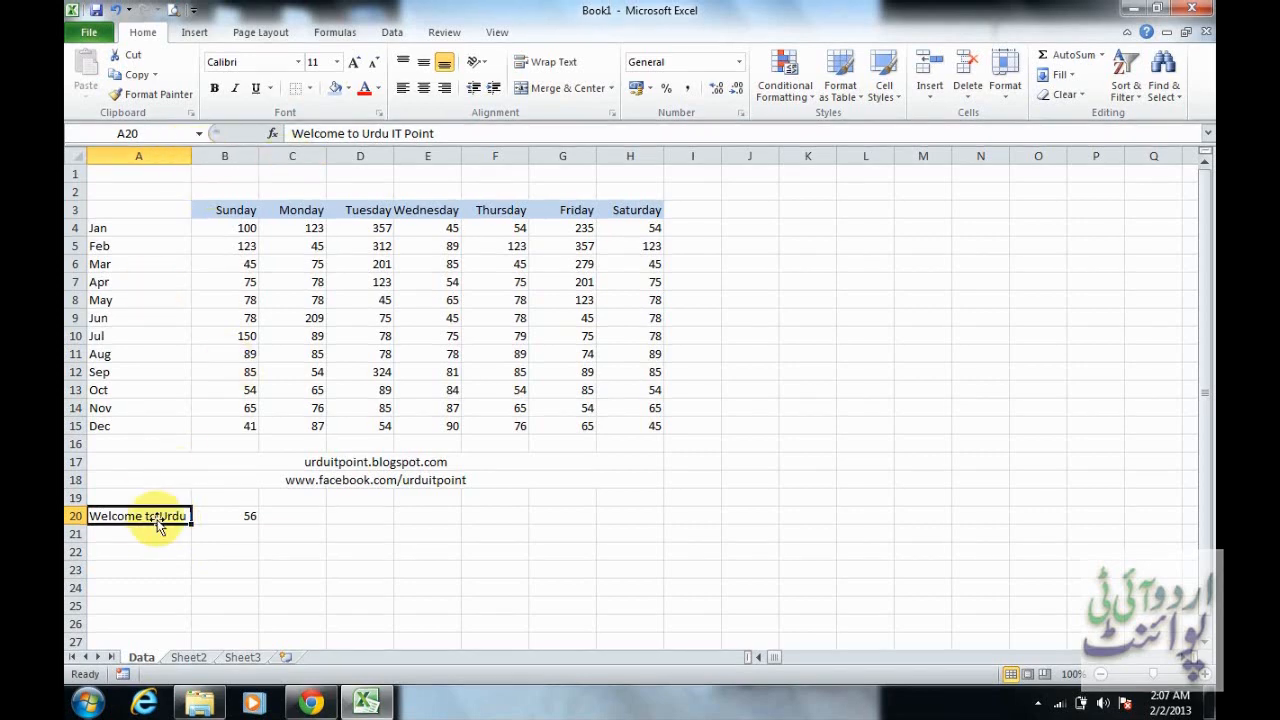
click(560, 62)
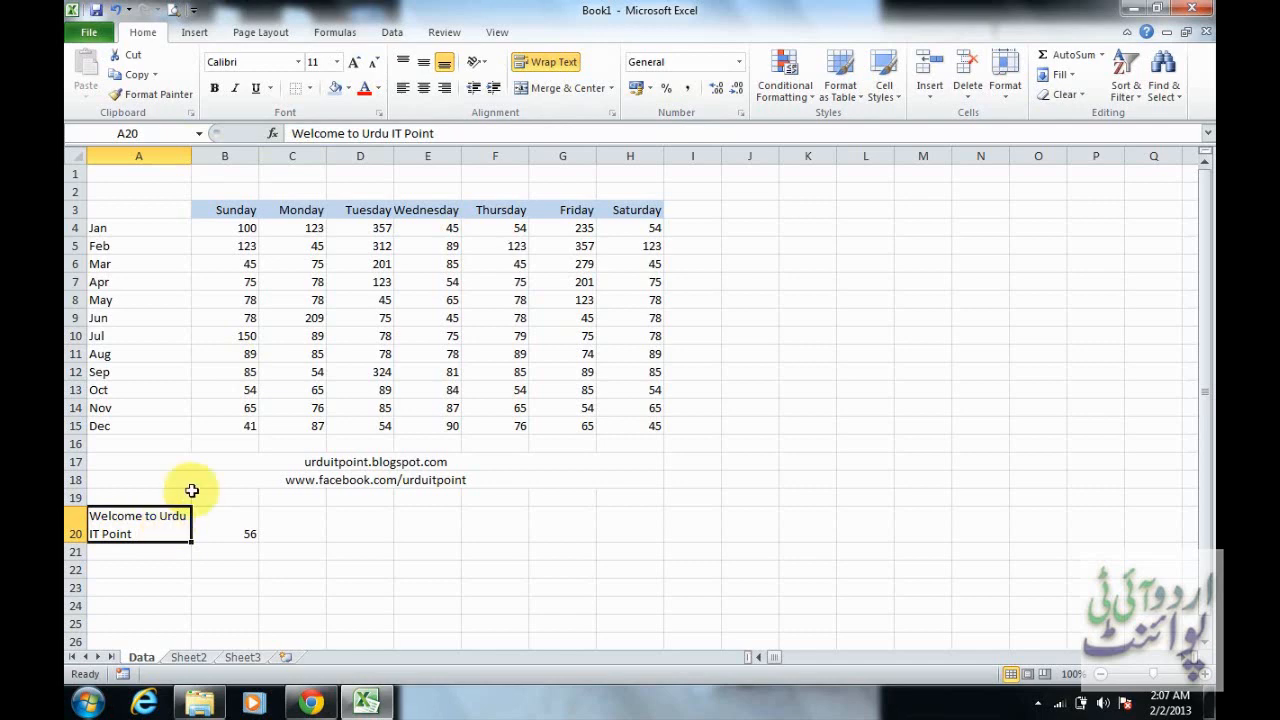
click(573, 76)
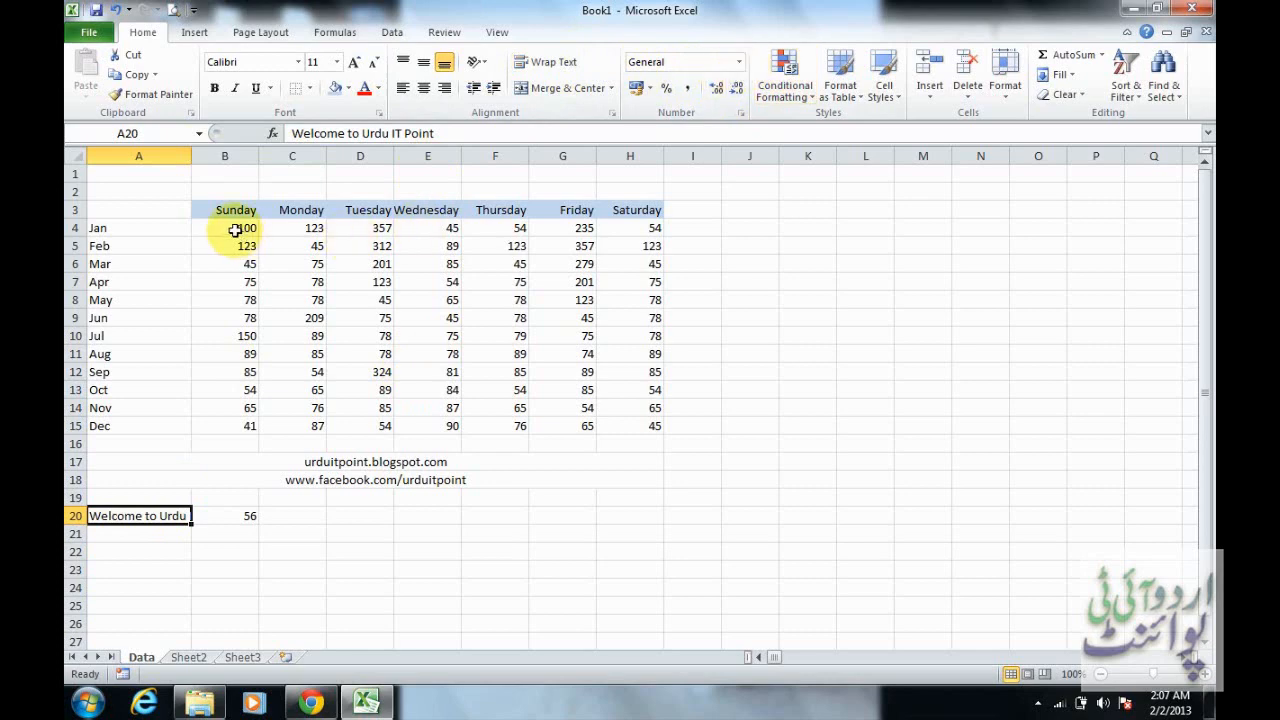
Examine the number formats offered for the table values in B4:H15 without applying one
drag(234, 230, 634, 422)
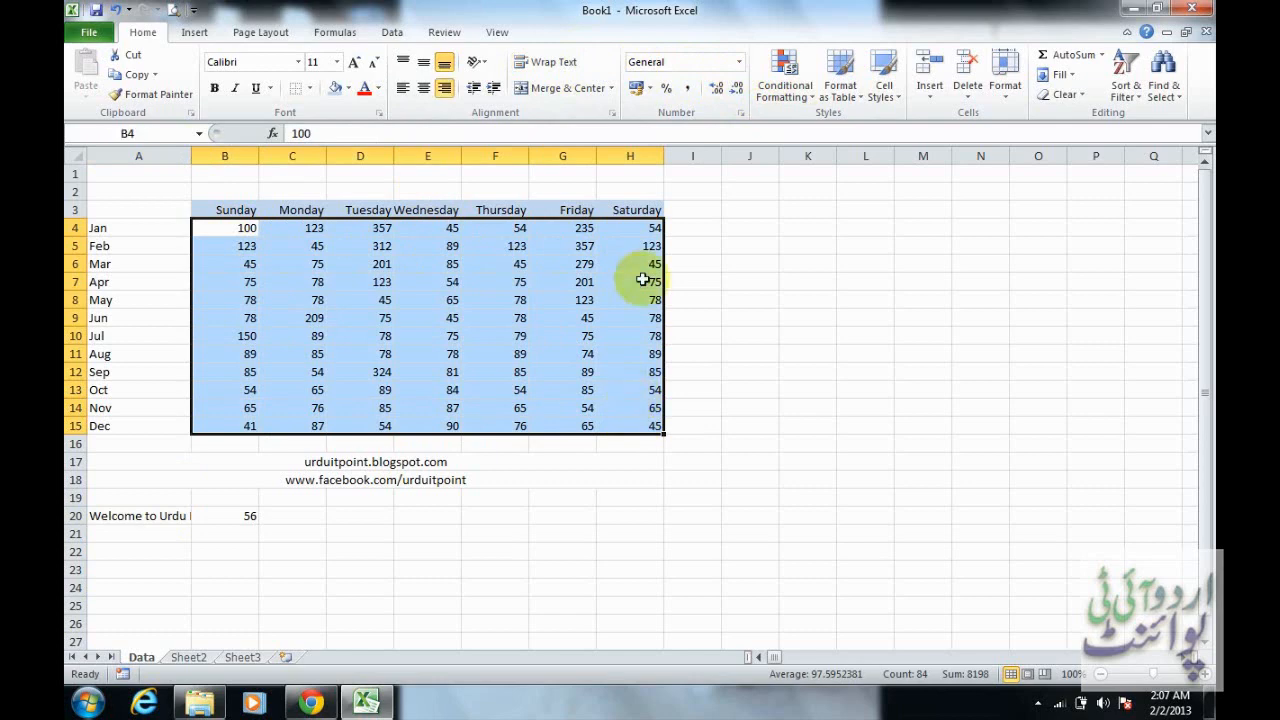
click(739, 64)
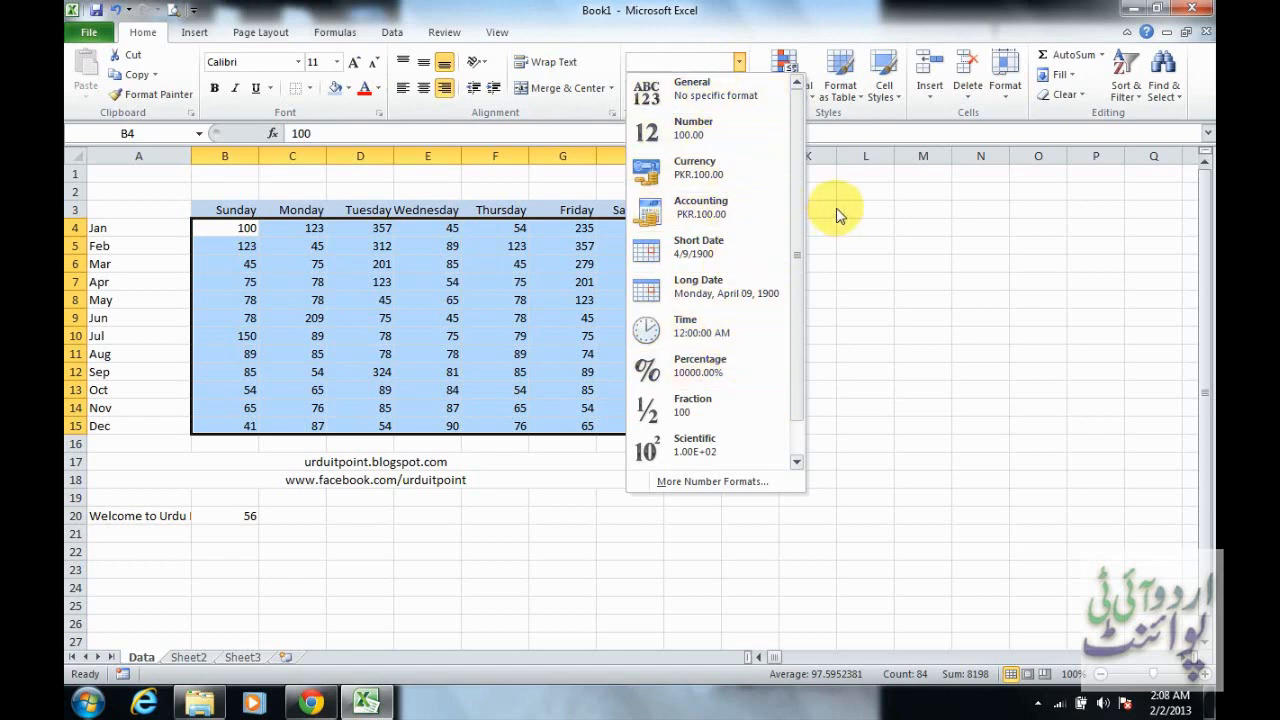
click(460, 248)
click(463, 248)
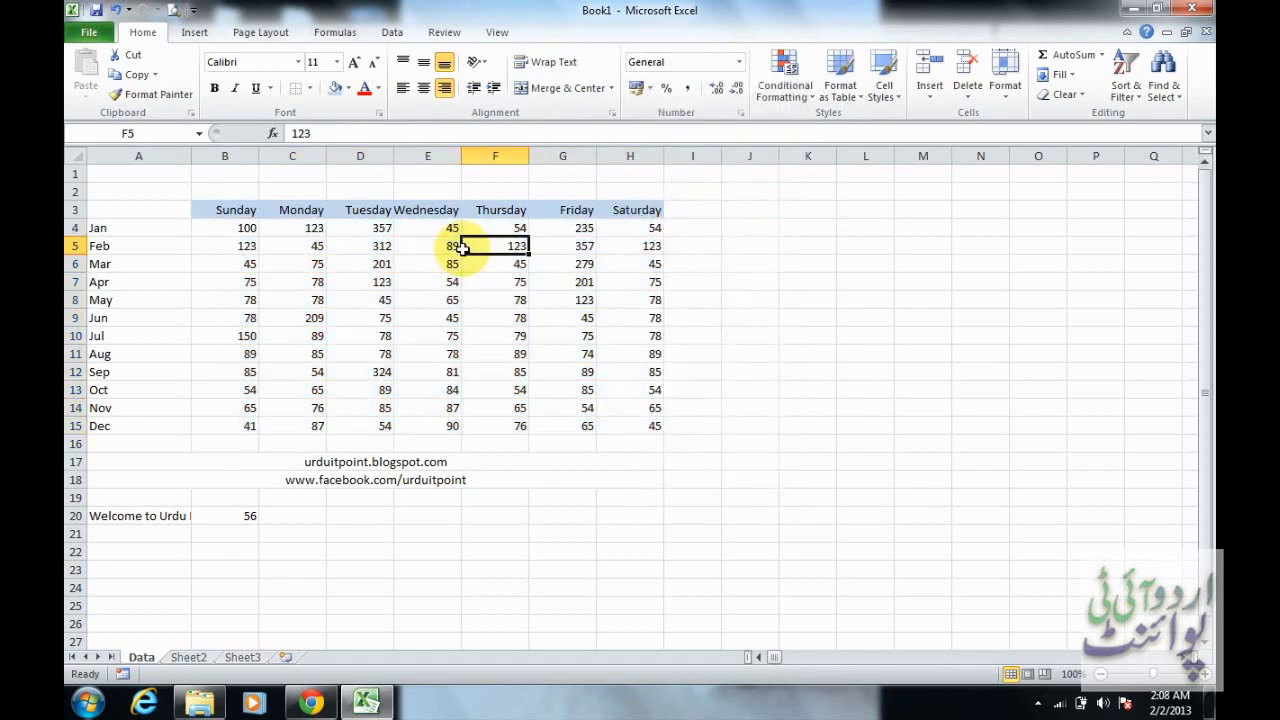
Format I4 as Number with 2 decimal places, the 1000 separator and the -1,234.10 style for negative numbers
click(704, 228)
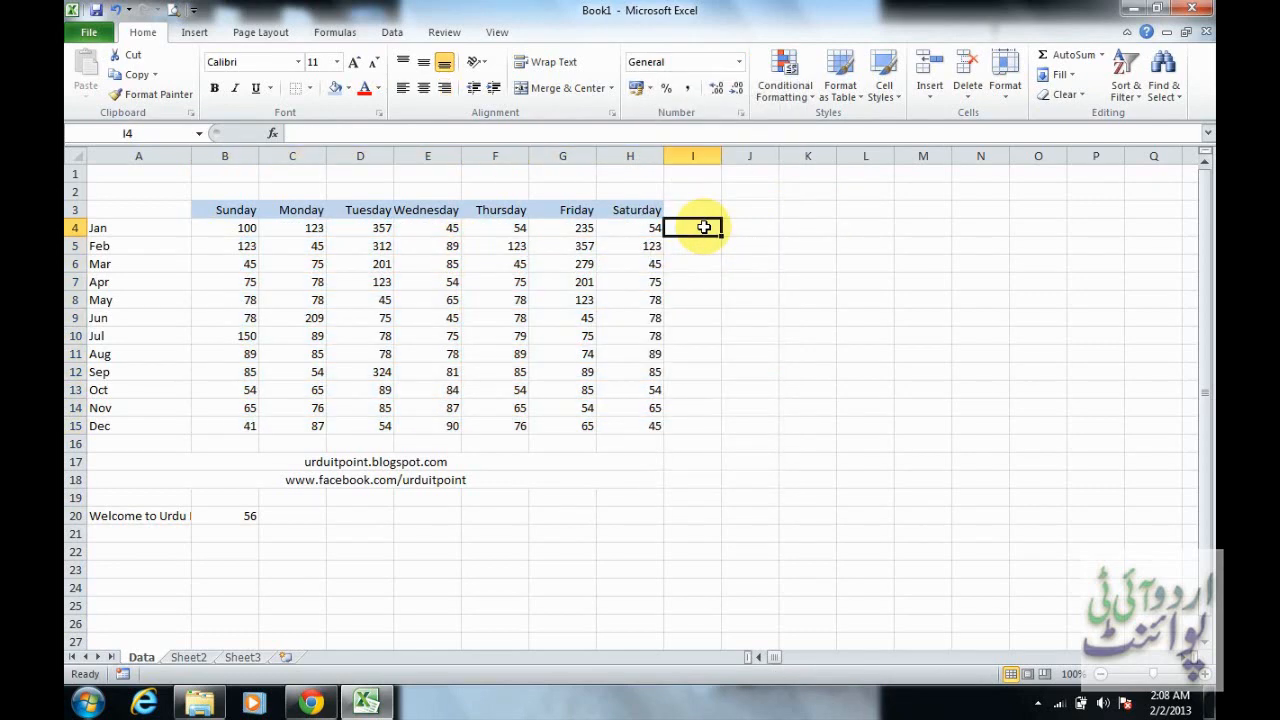
click(741, 113)
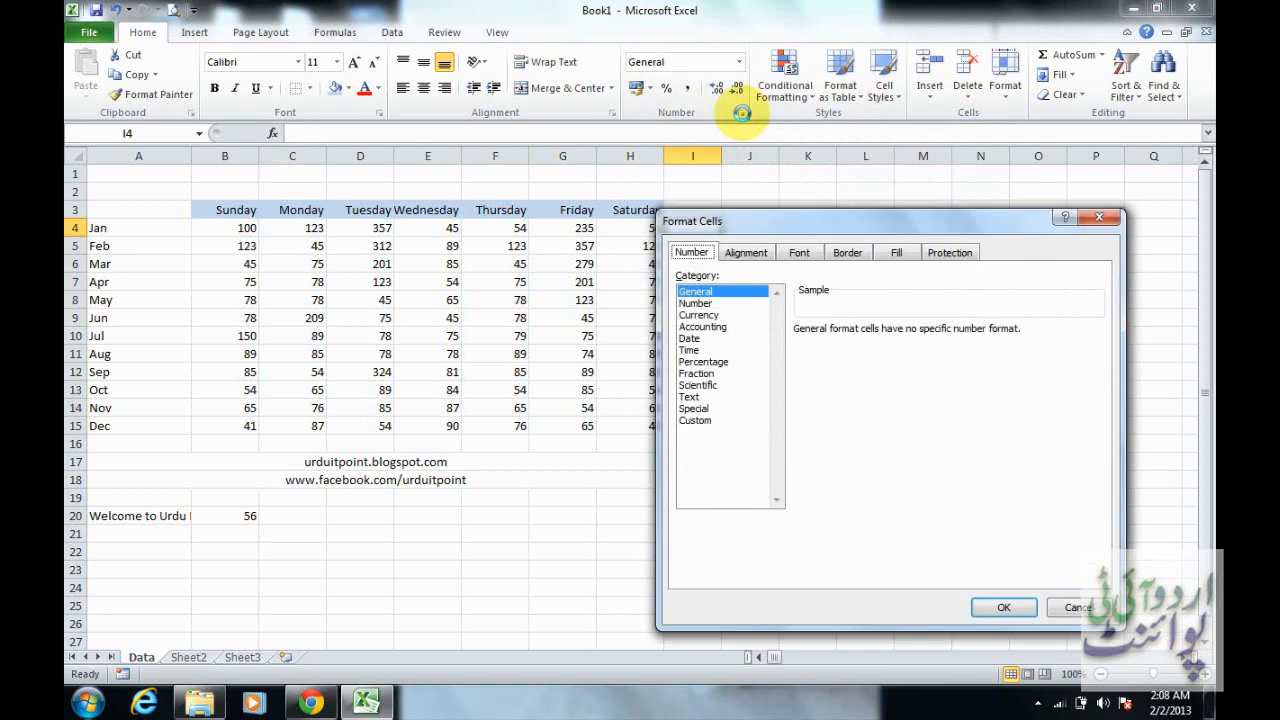
click(718, 304)
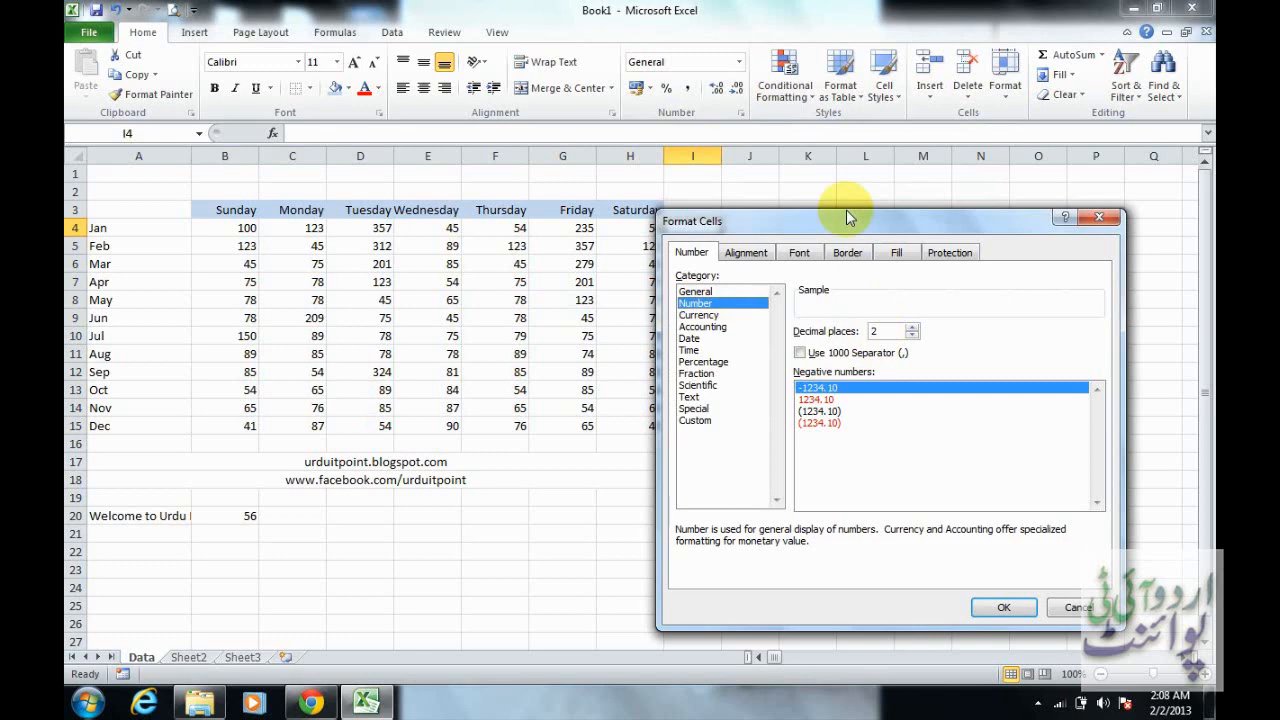
click(805, 358)
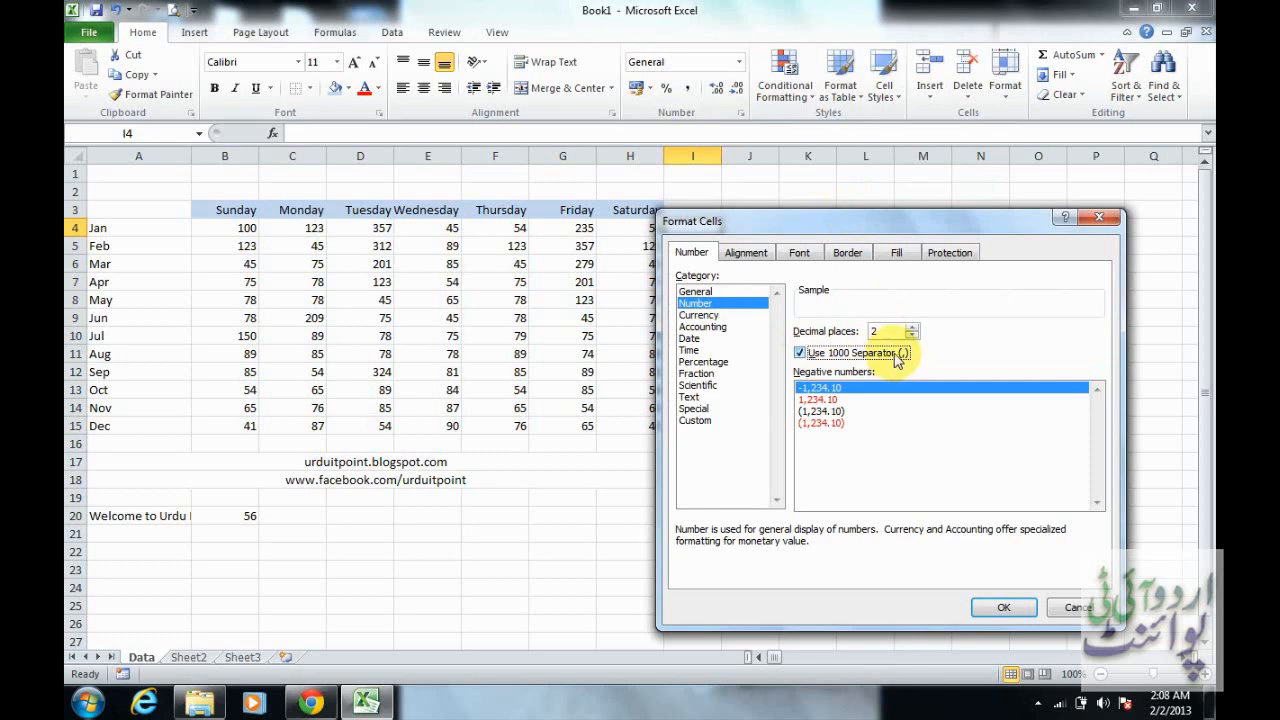
click(851, 390)
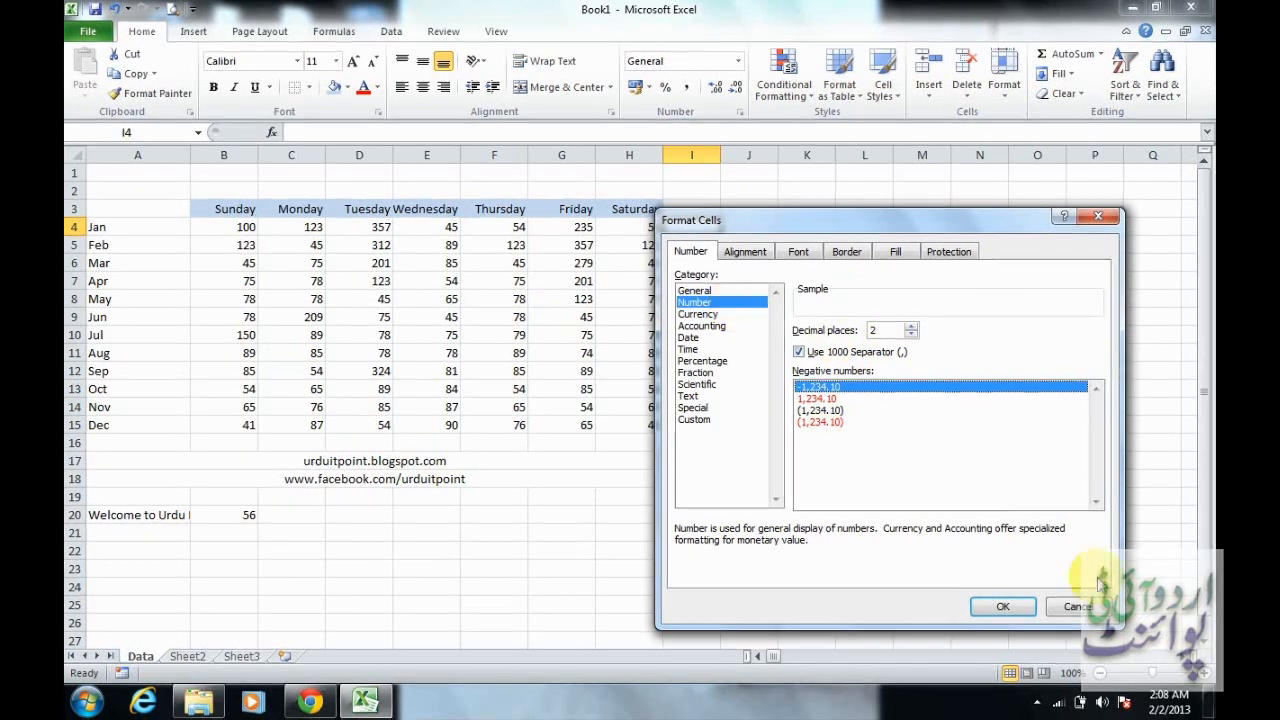
click(1024, 612)
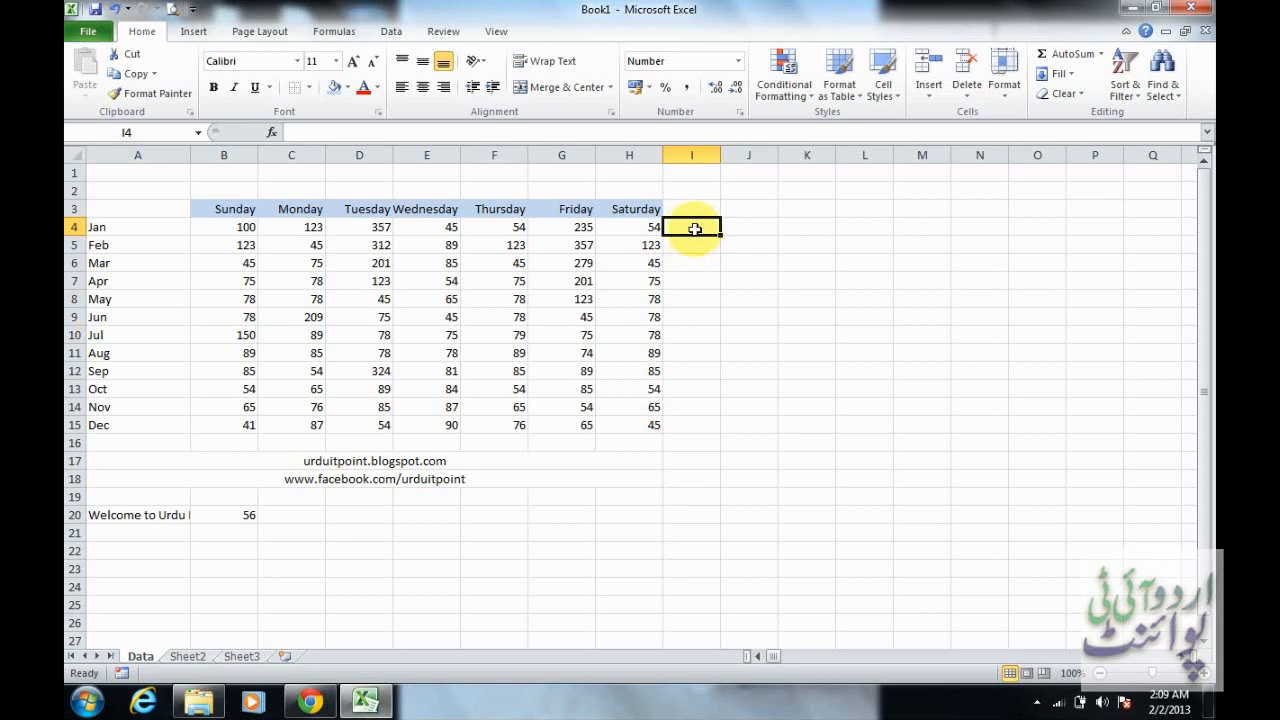
Enter 2000 in cell I4, beside the Jan row's Saturday value
drag(706, 262, 757, 330)
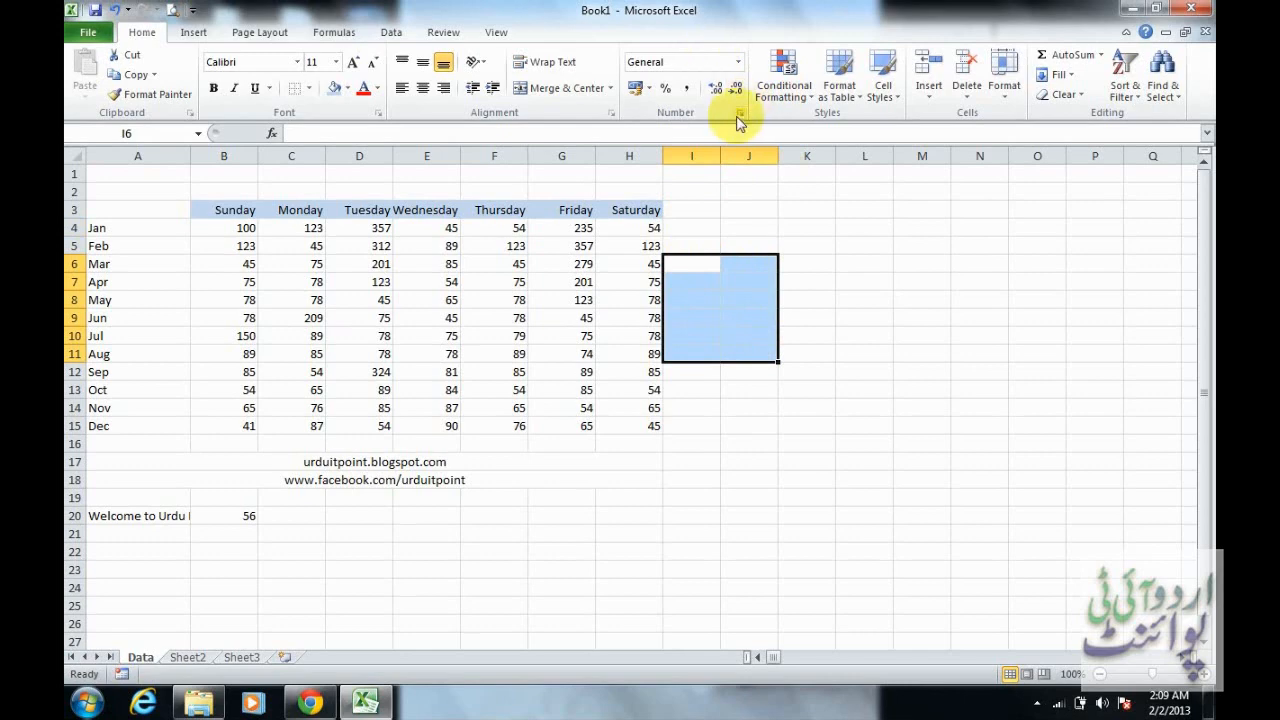
click(690, 231)
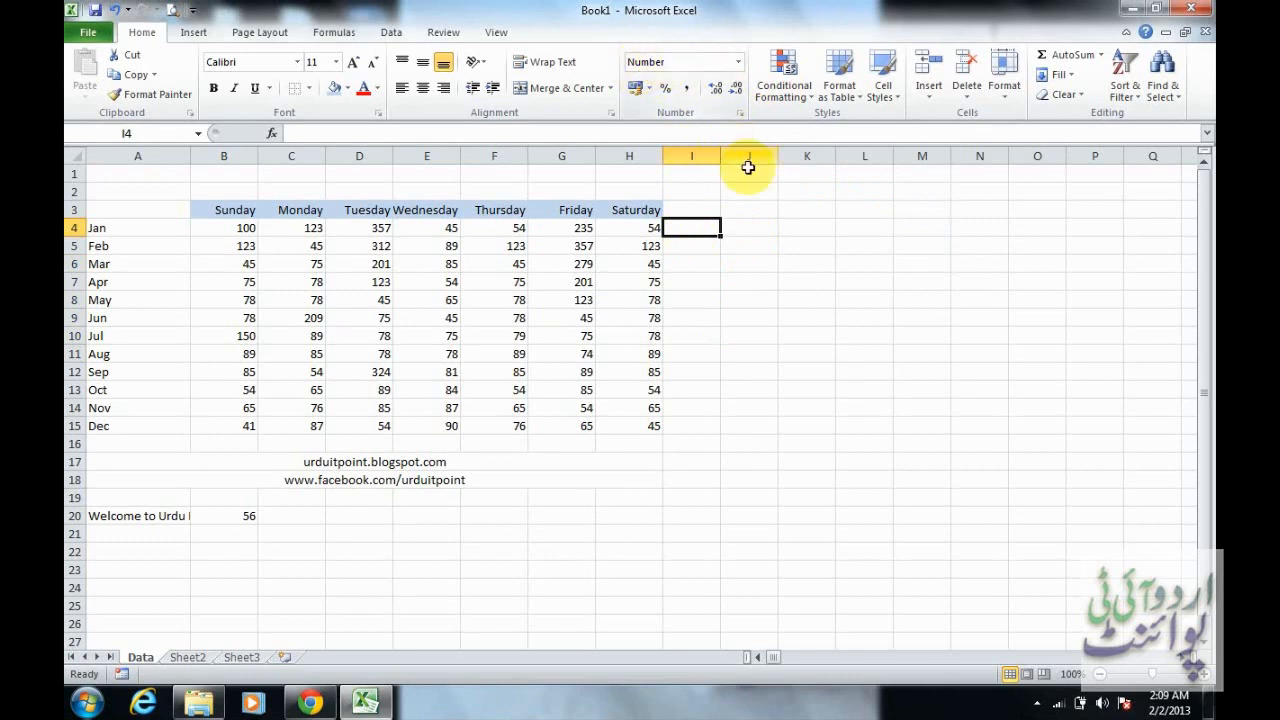
text(2000)
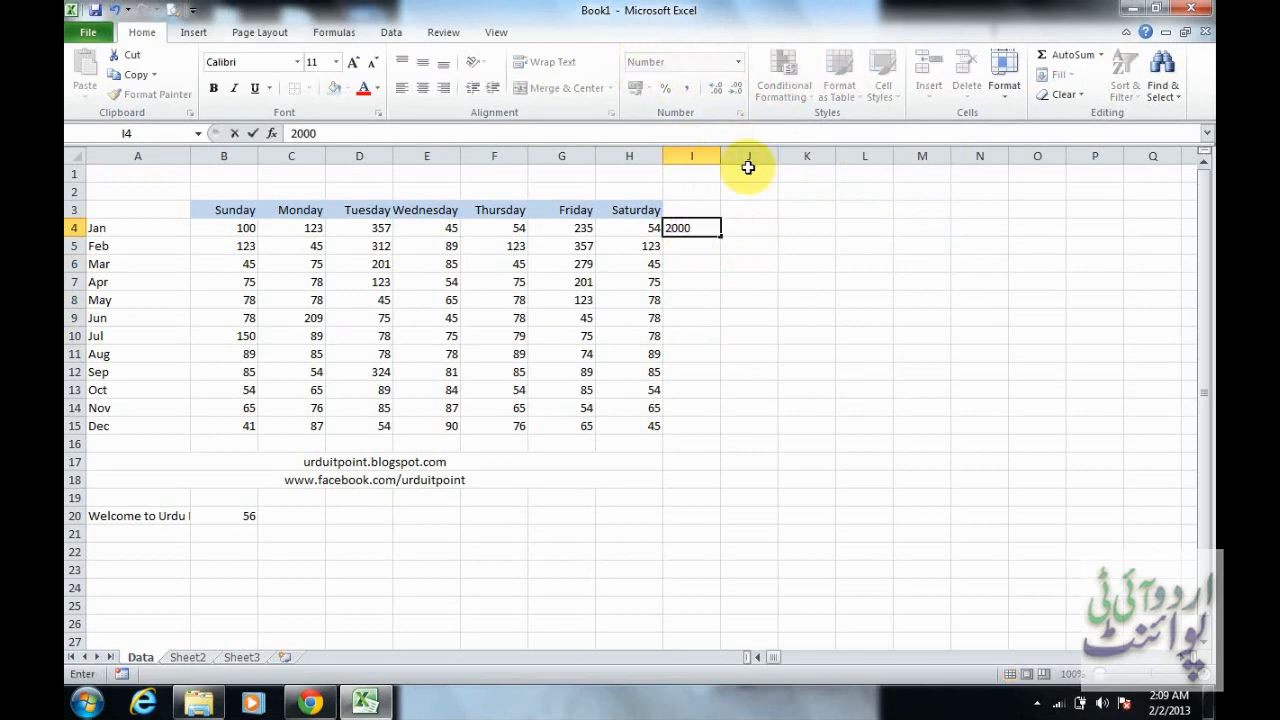
key(Return)
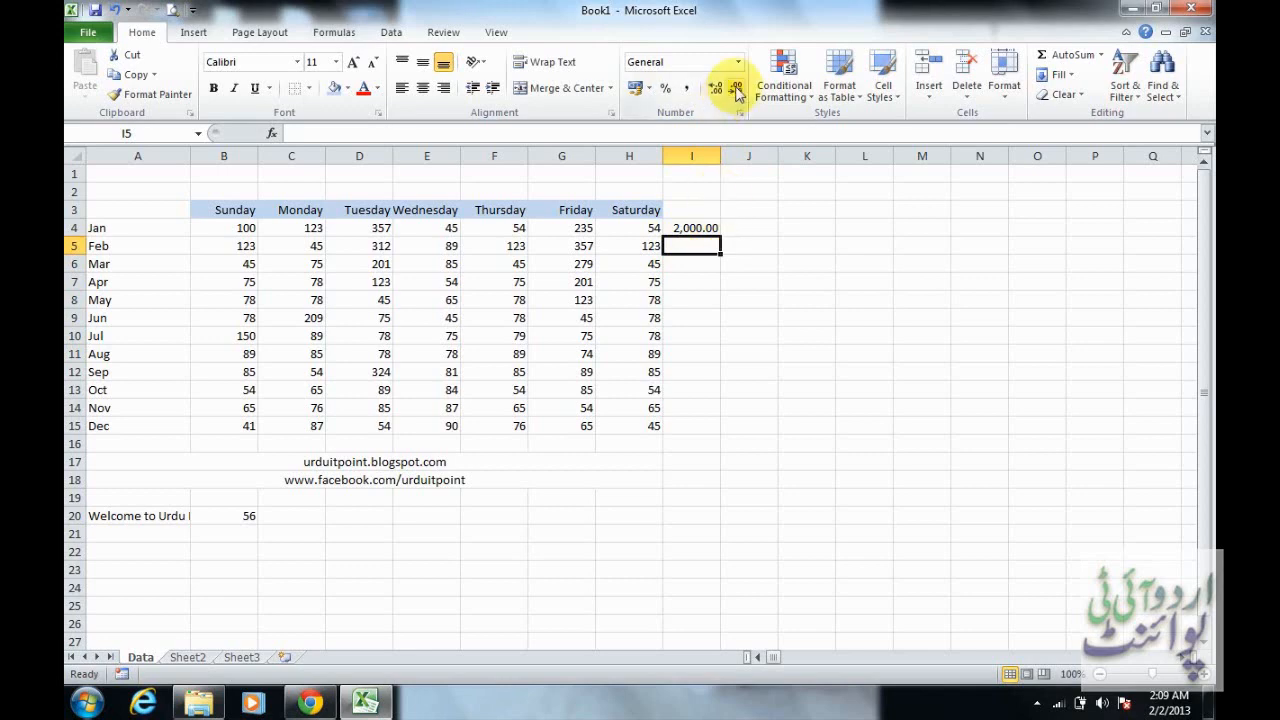
Remove and restore the two decimal places of I4, and then try Comma Style on it and undo that
click(712, 228)
click(739, 99)
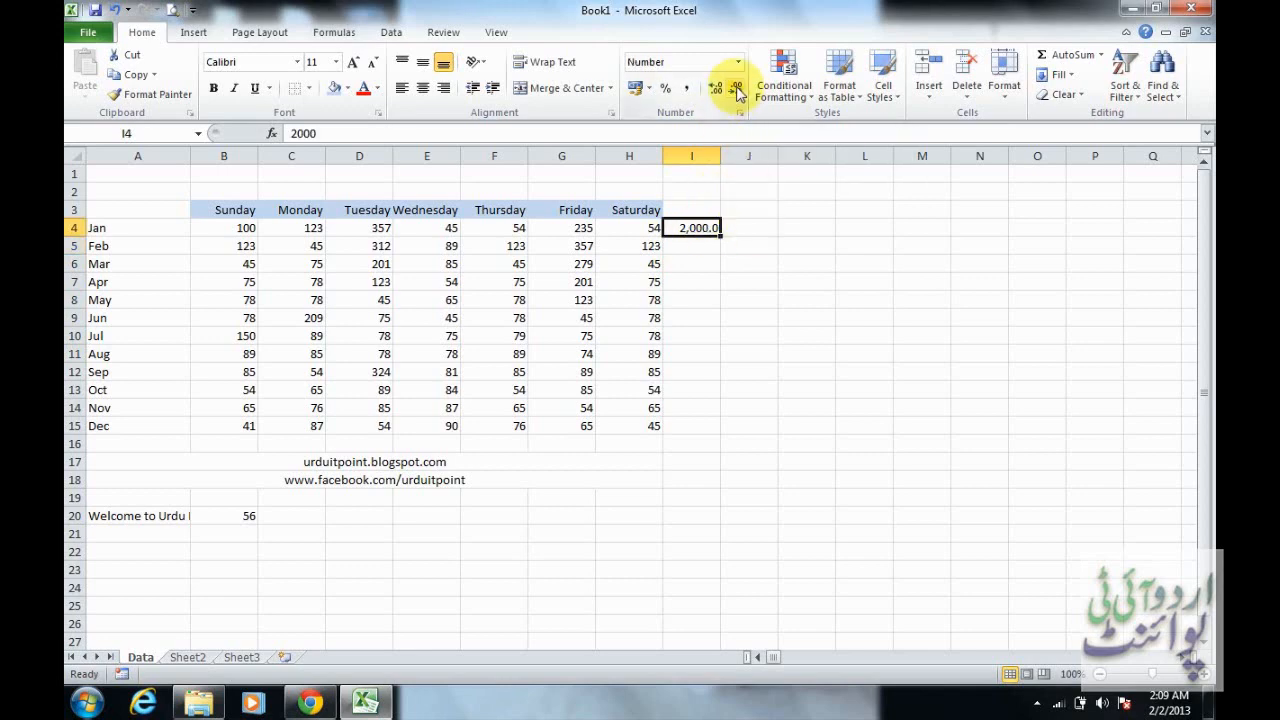
click(739, 99)
click(716, 93)
click(716, 93)
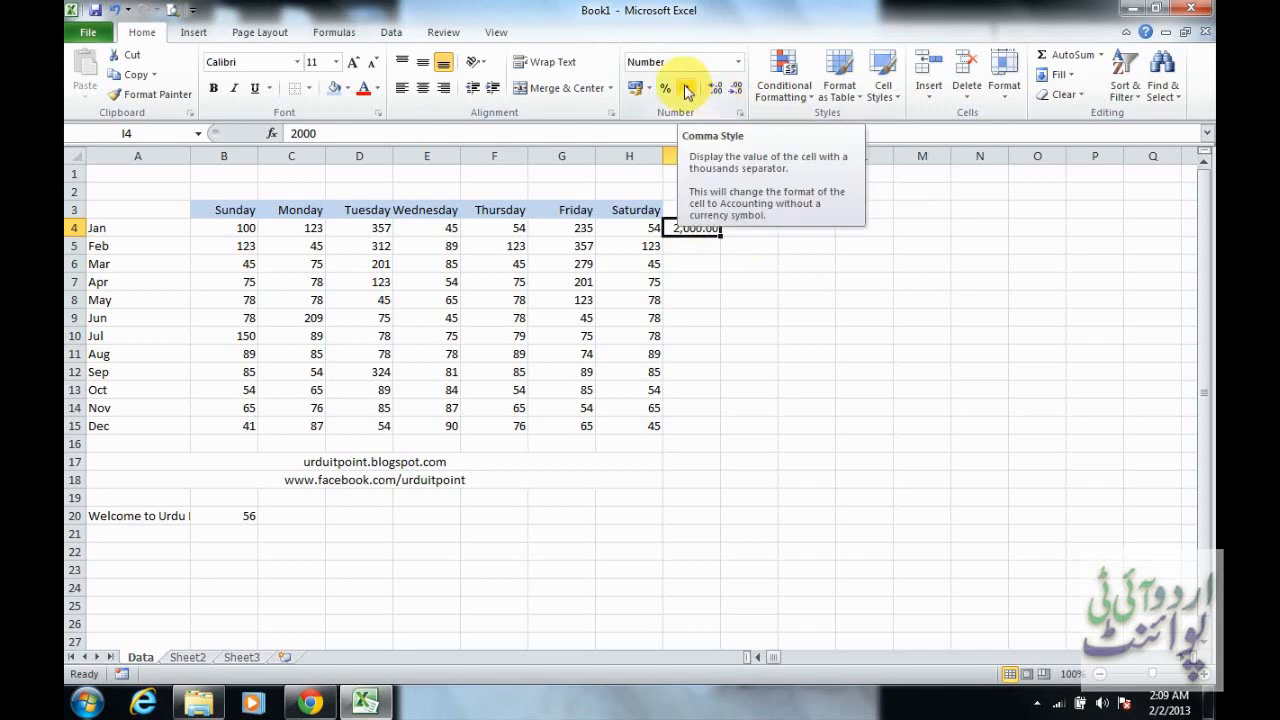
click(687, 91)
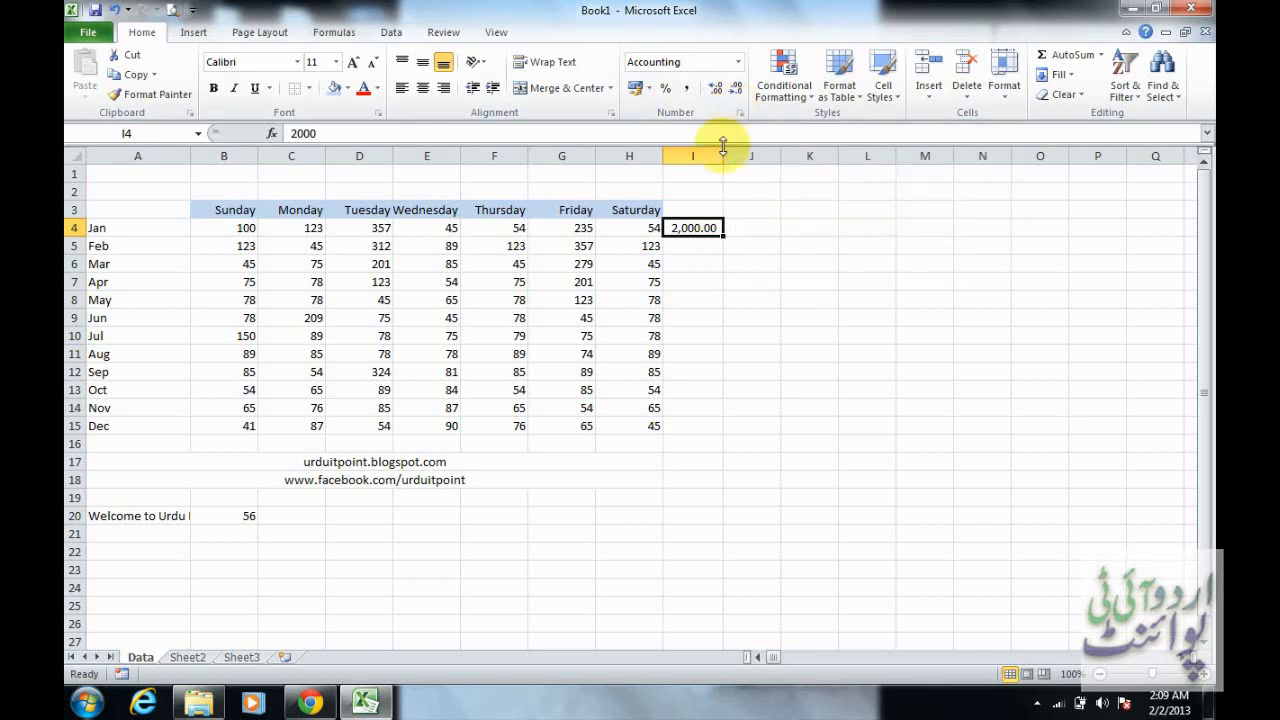
key(ctrl+z)
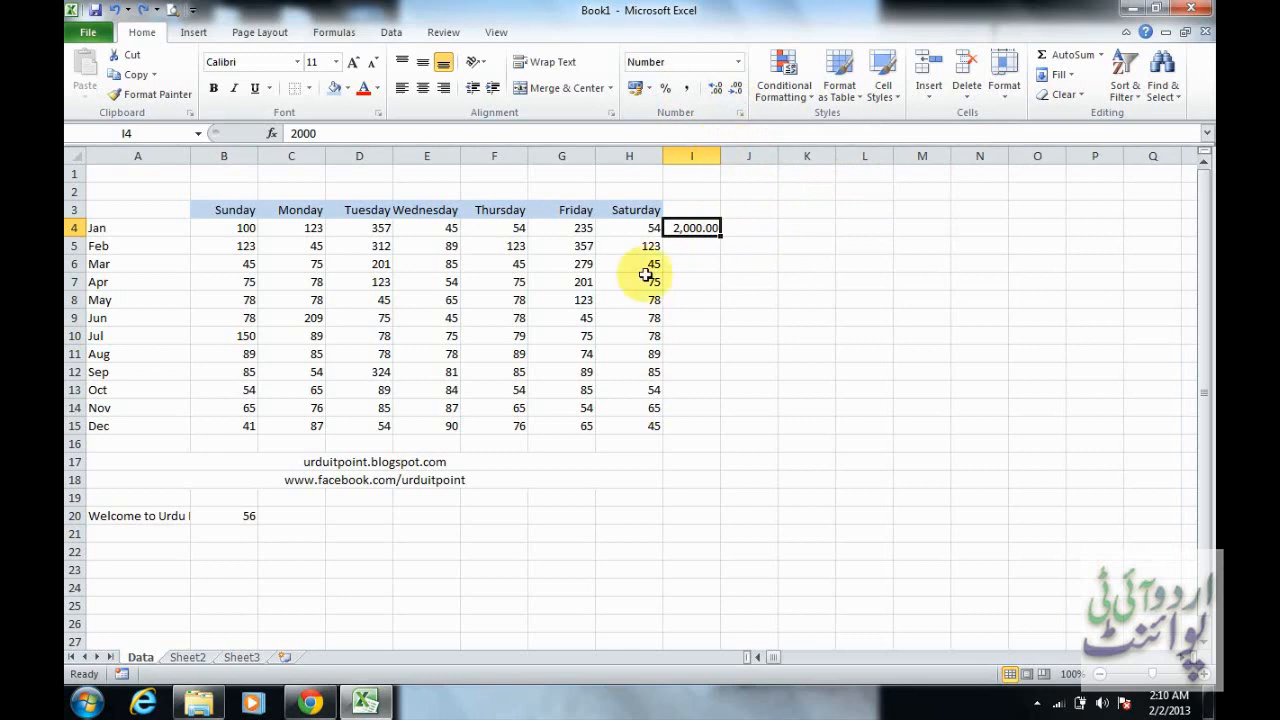
Examine the currency symbols offered by the Accounting number format for I4 without applying one
click(739, 113)
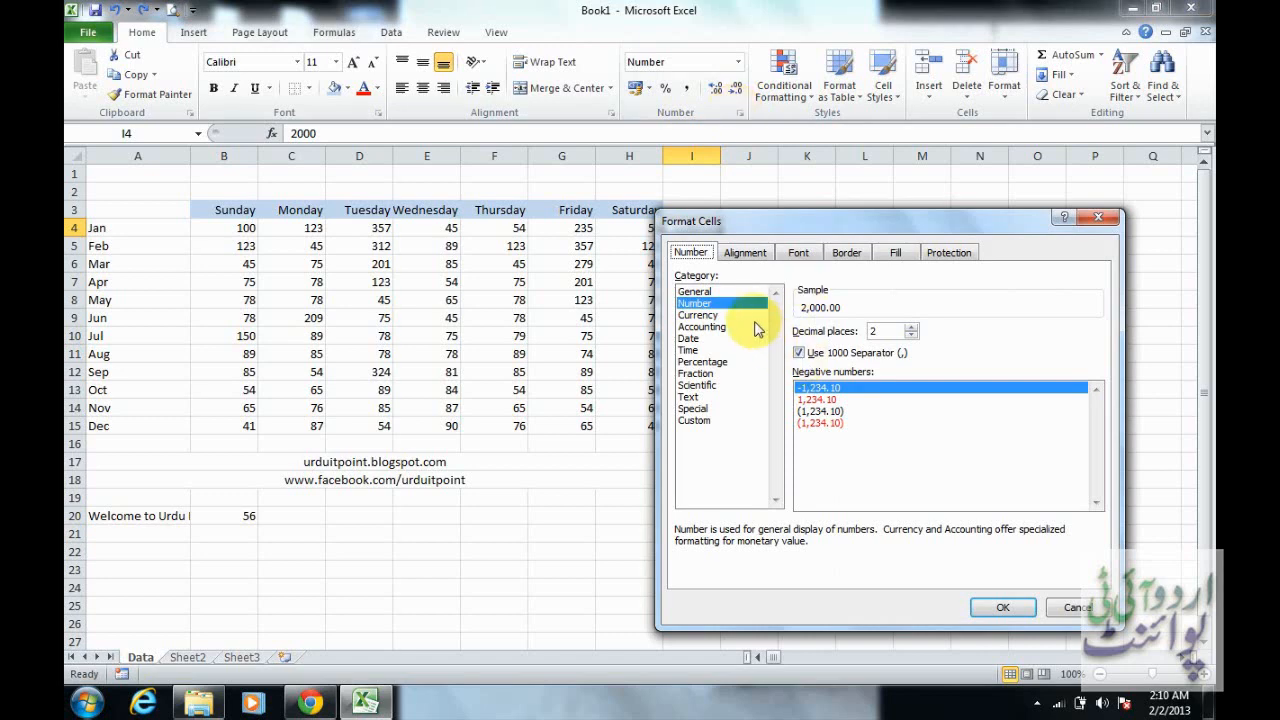
click(755, 328)
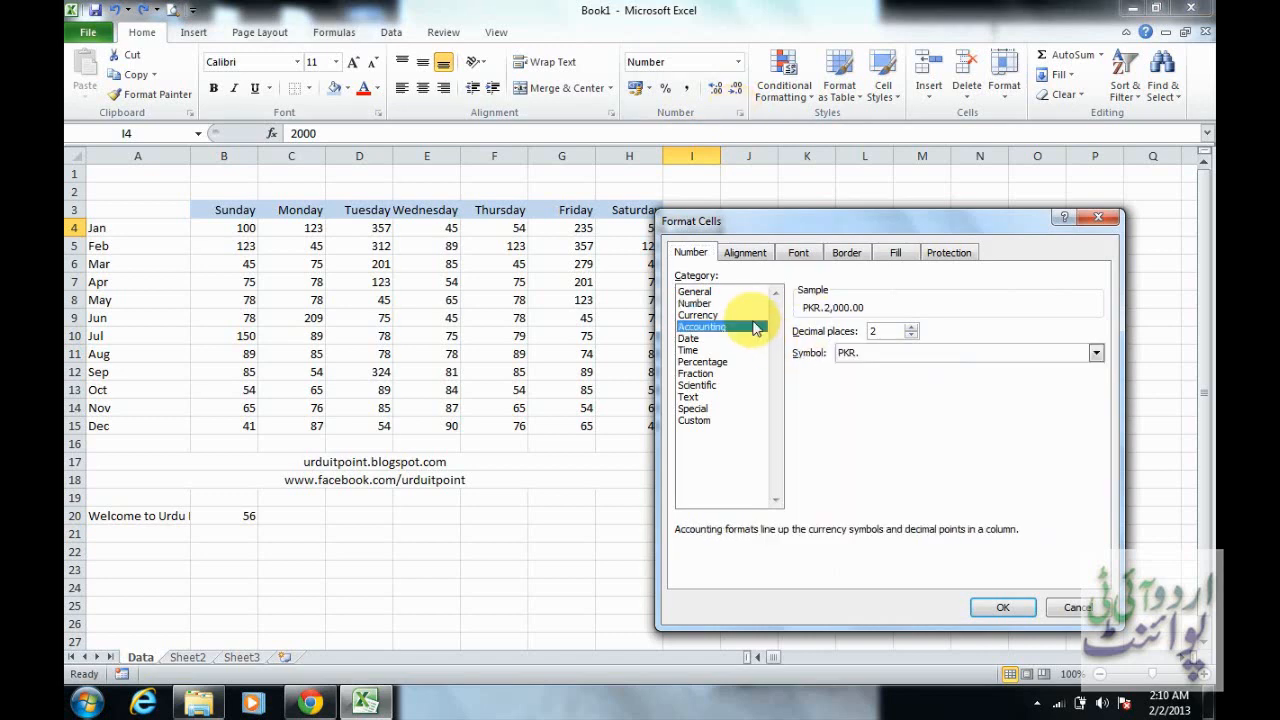
click(880, 355)
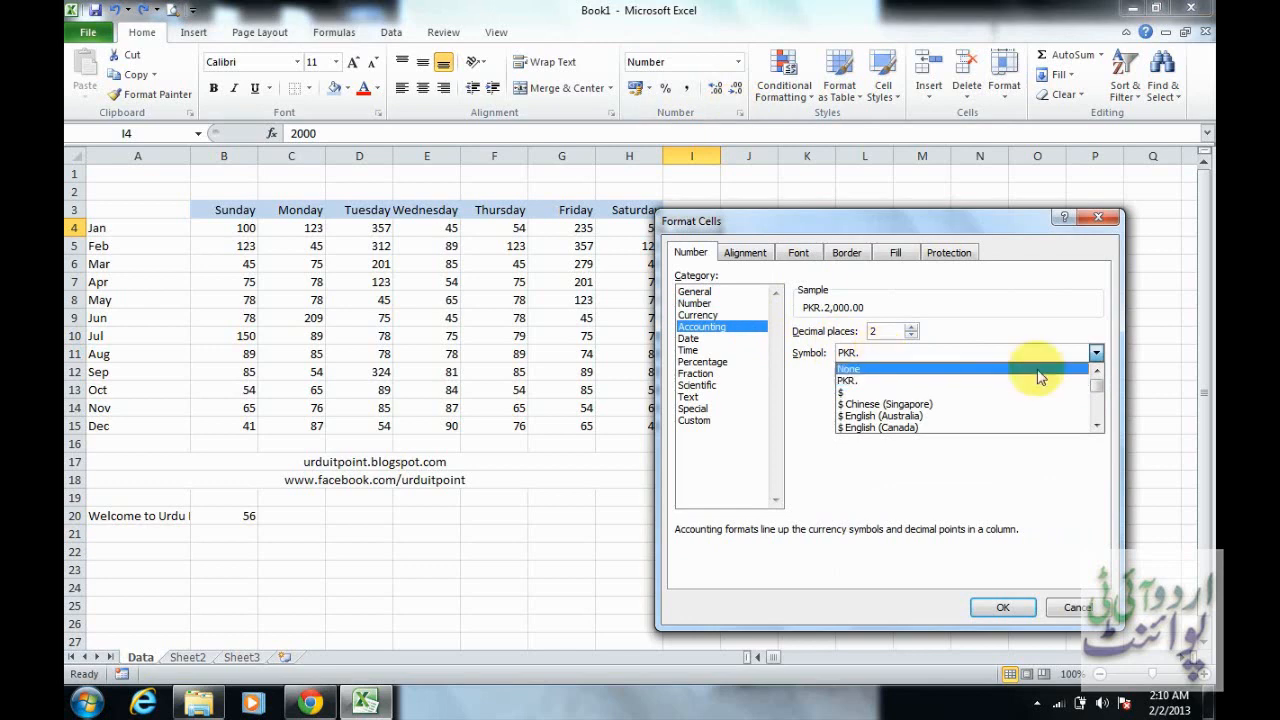
mouse_move(1097, 397)
mouse_down()
mouse_move(1099, 412)
mouse_move(1095, 386)
mouse_up()
click(1096, 372)
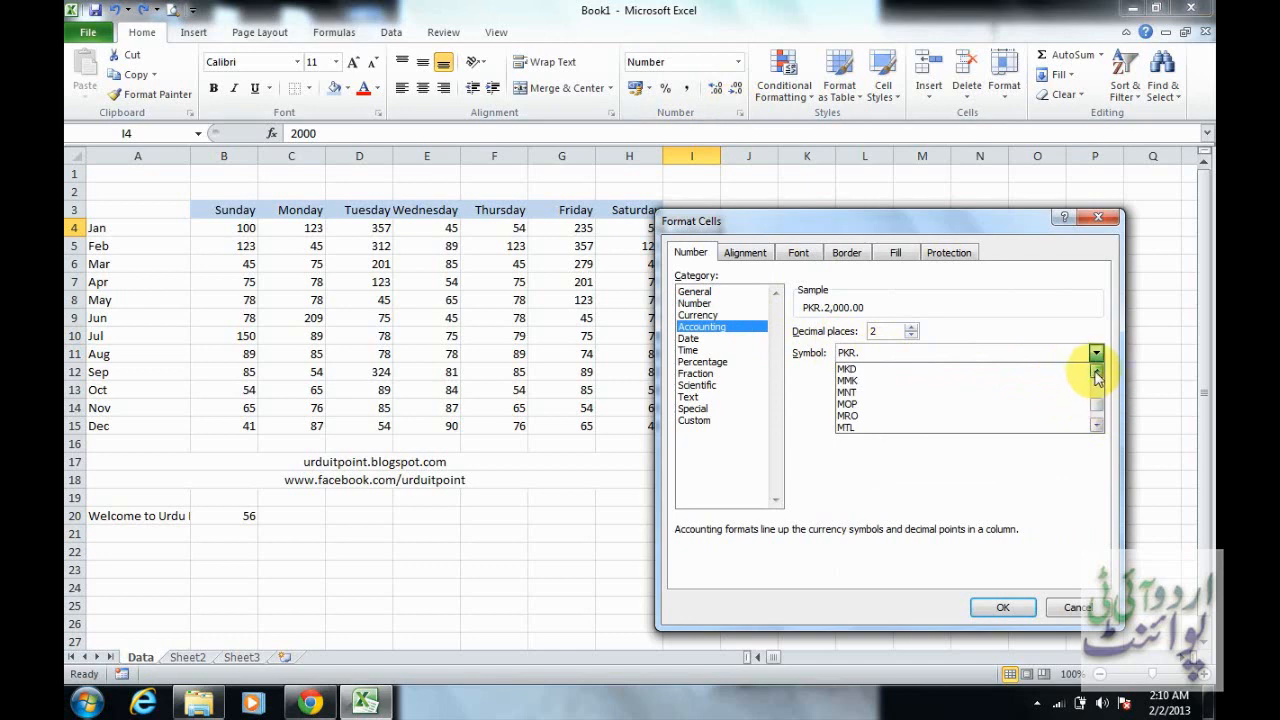
click(1096, 372)
click(1096, 372)
click(1096, 372)
click(1096, 372)
click(1096, 372)
click(1096, 372)
click(1096, 372)
click(1096, 372)
click(1096, 372)
click(1096, 372)
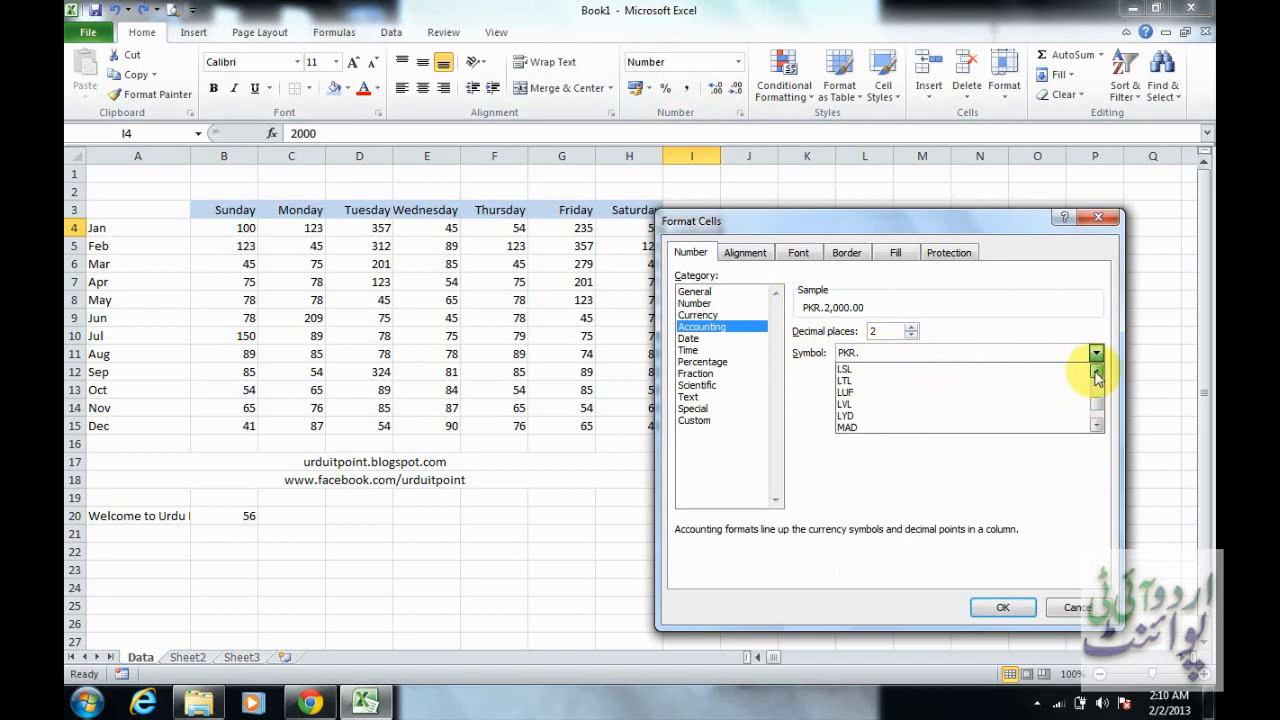
click(1096, 372)
click(1096, 372)
click(1096, 372)
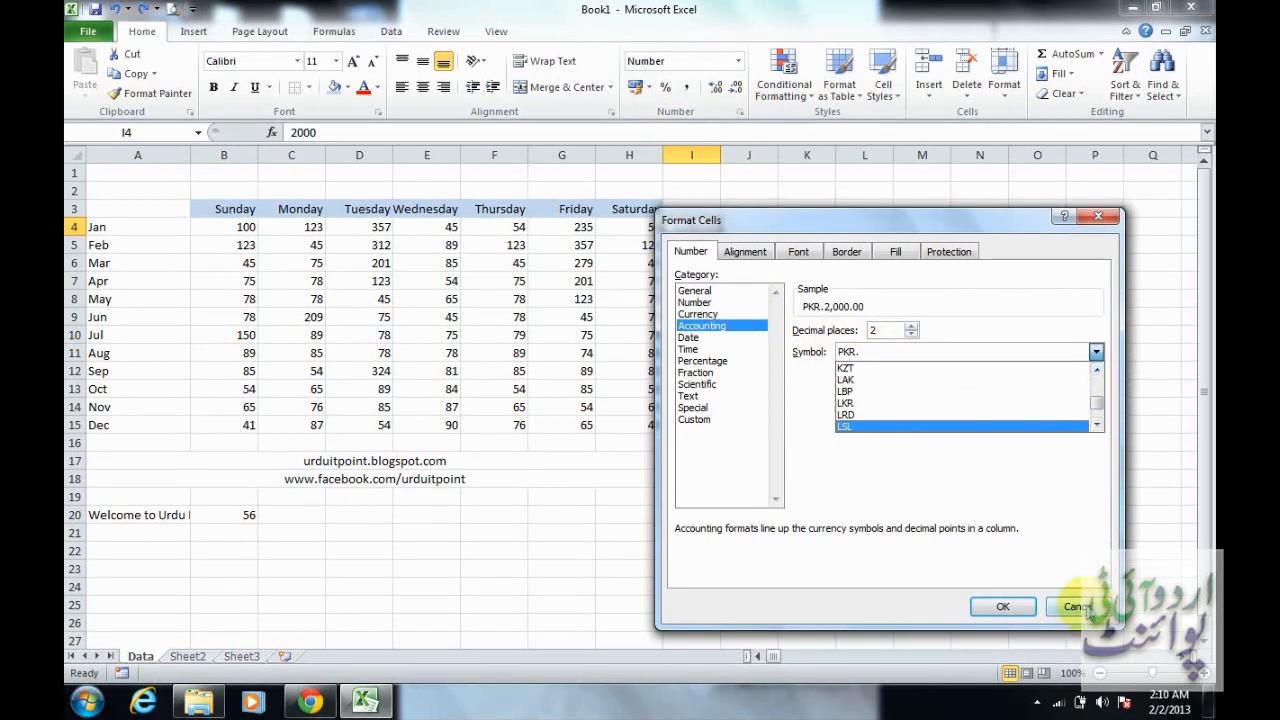
click(1086, 610)
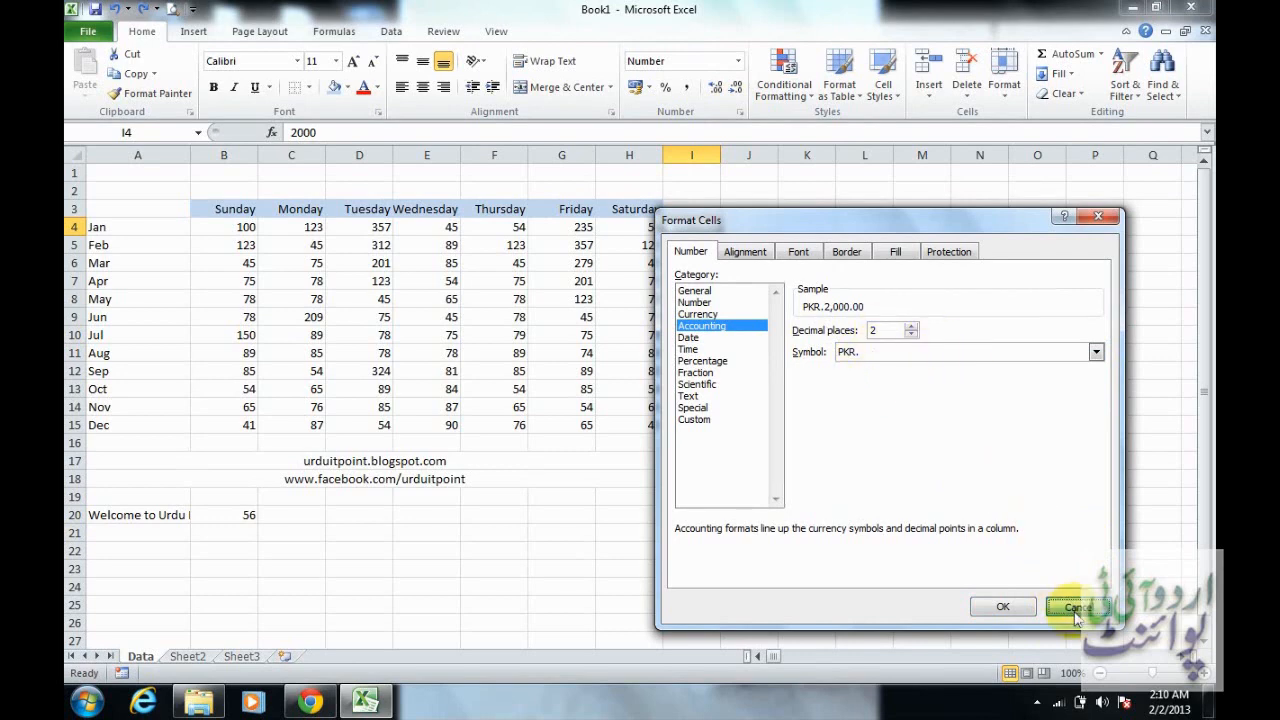
click(1003, 606)
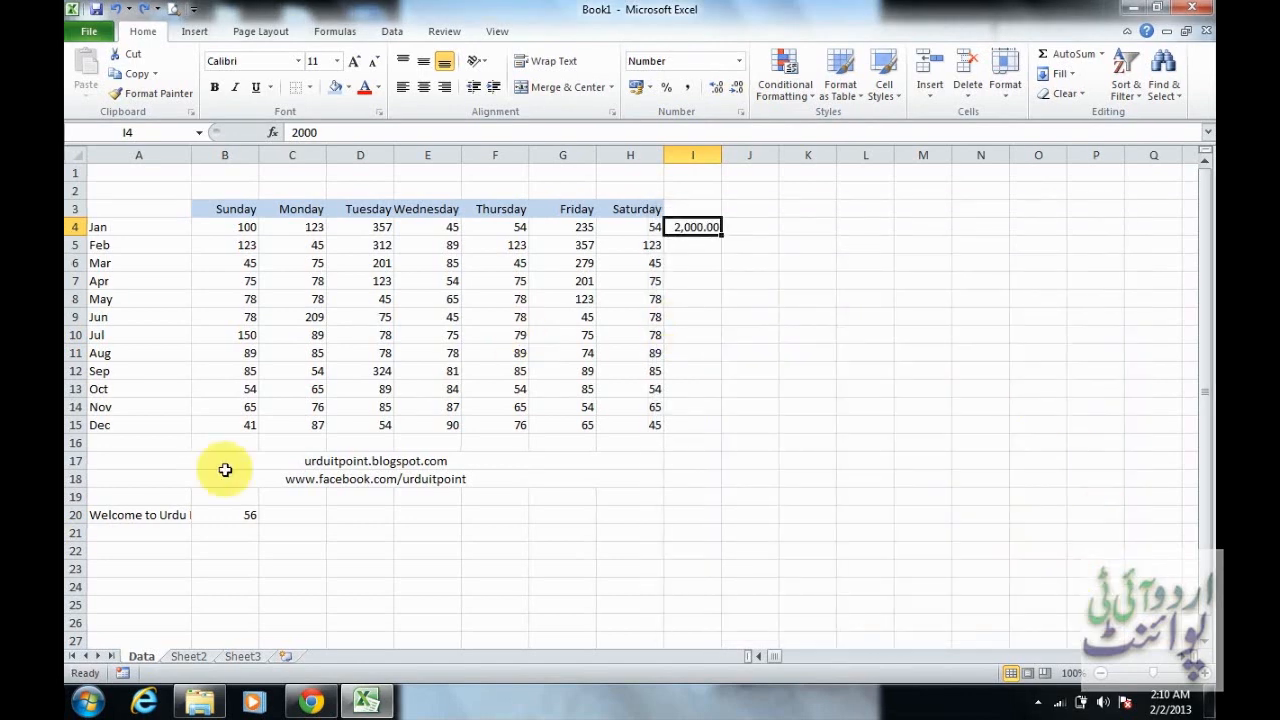
Switch to the Windows Control Panel and set the currency symbol to Rs in the Region and Language additional settings
click(88, 706)
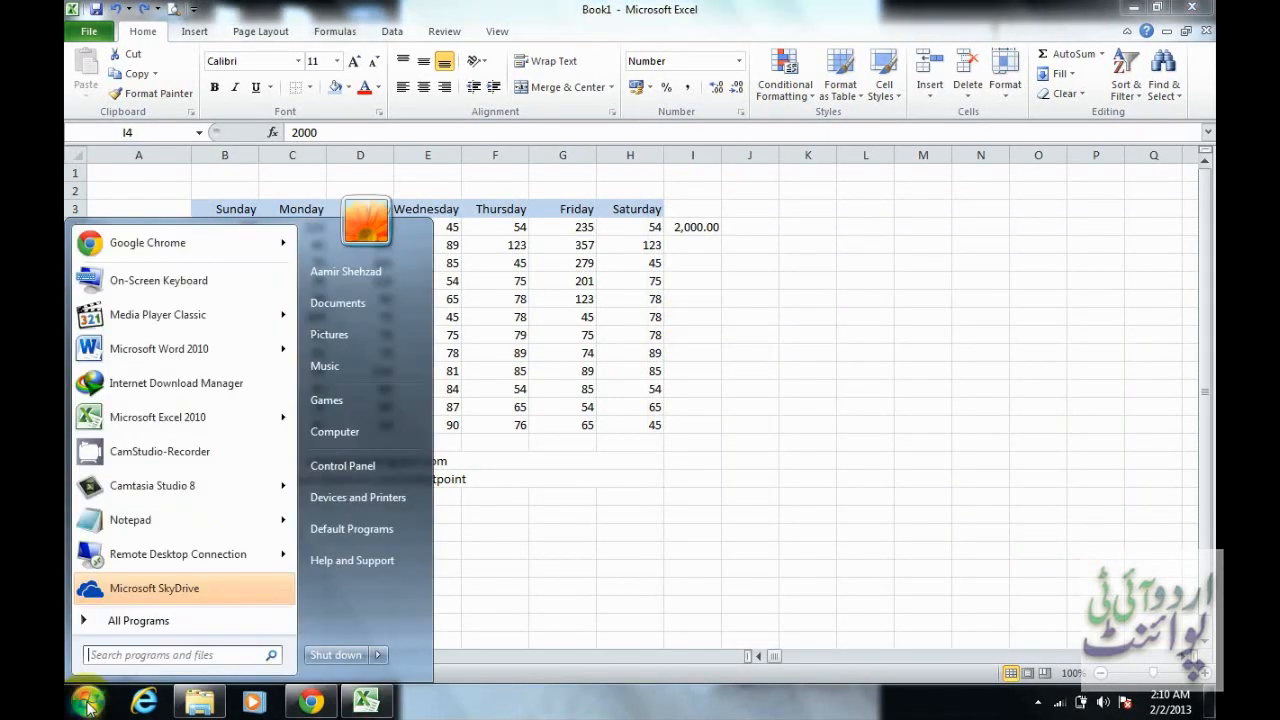
click(397, 469)
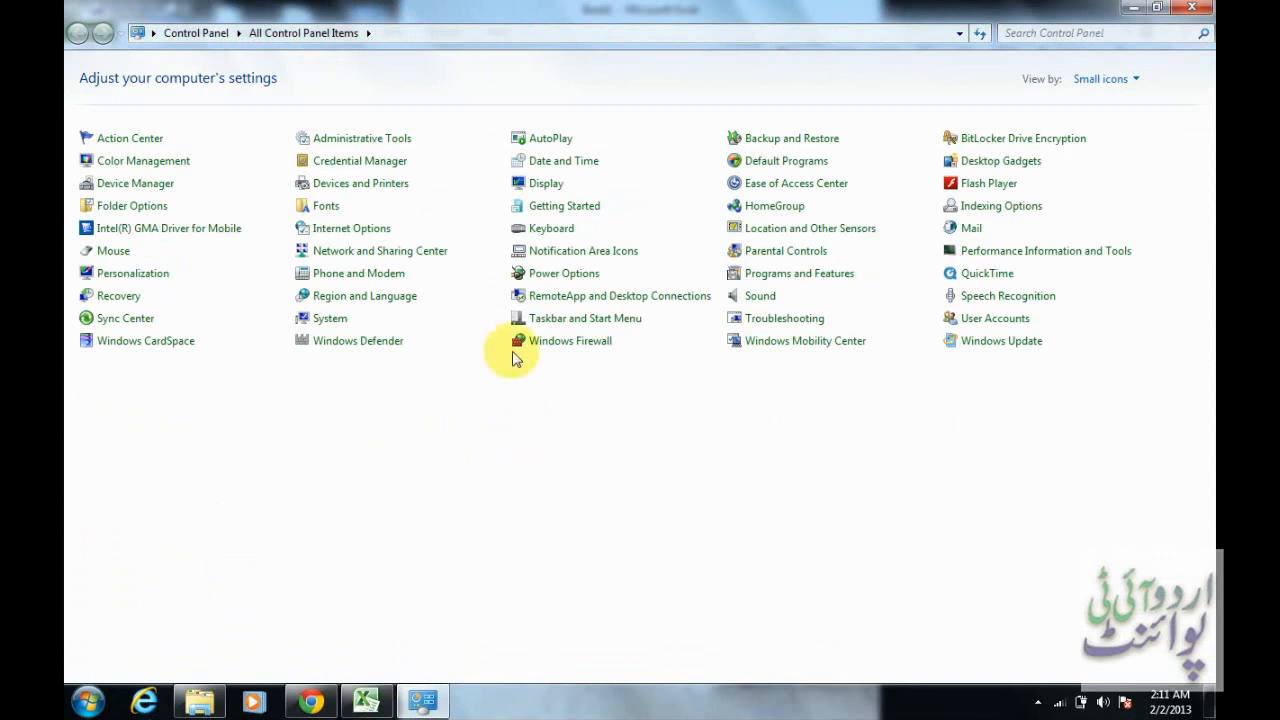
click(370, 304)
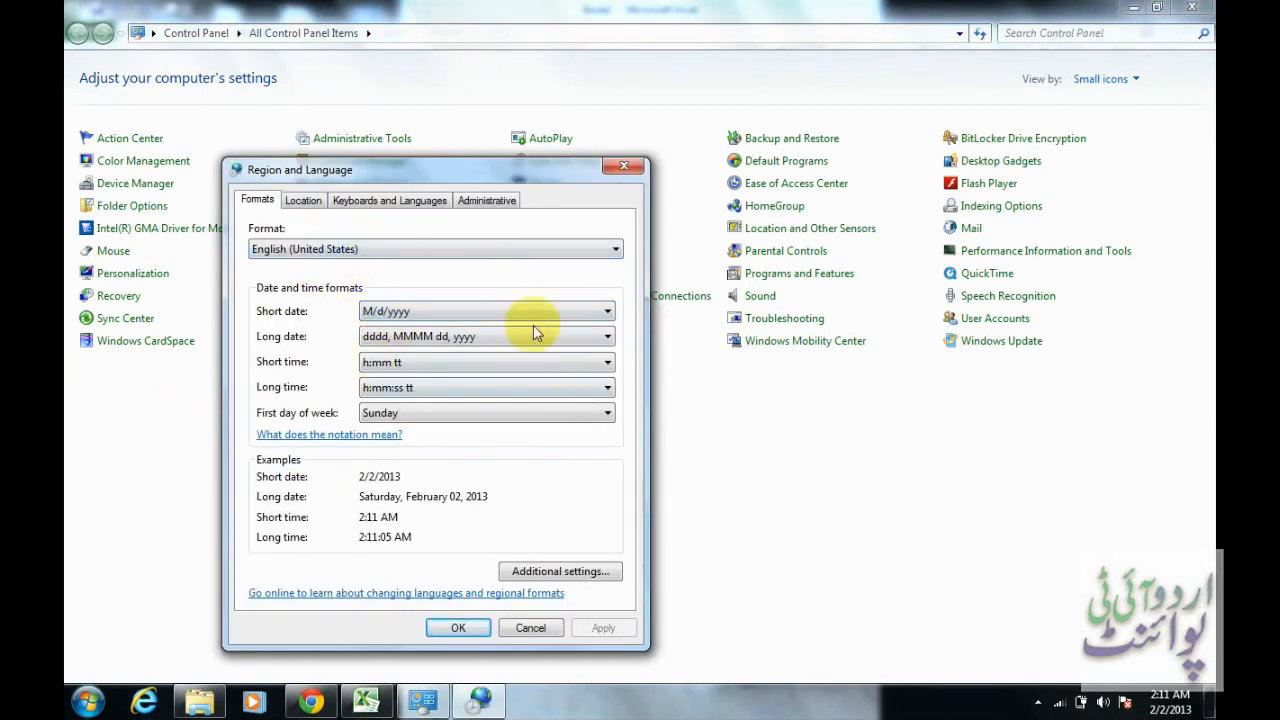
click(572, 578)
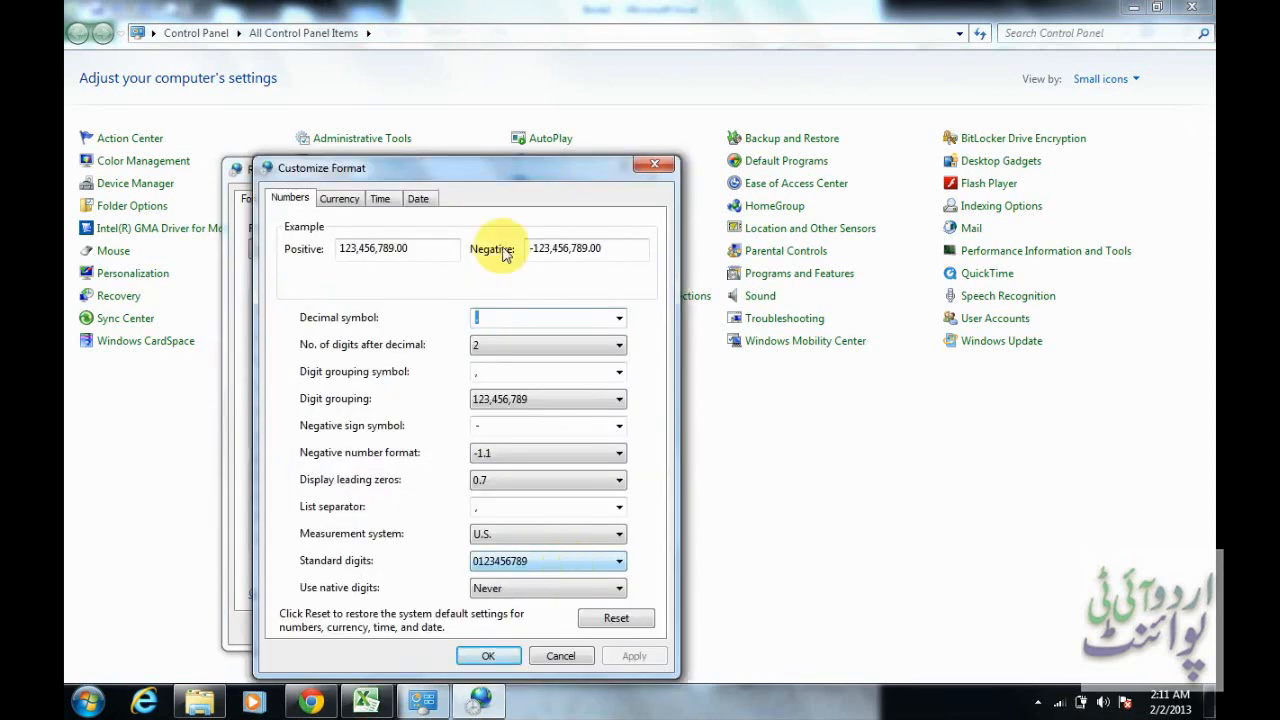
click(342, 200)
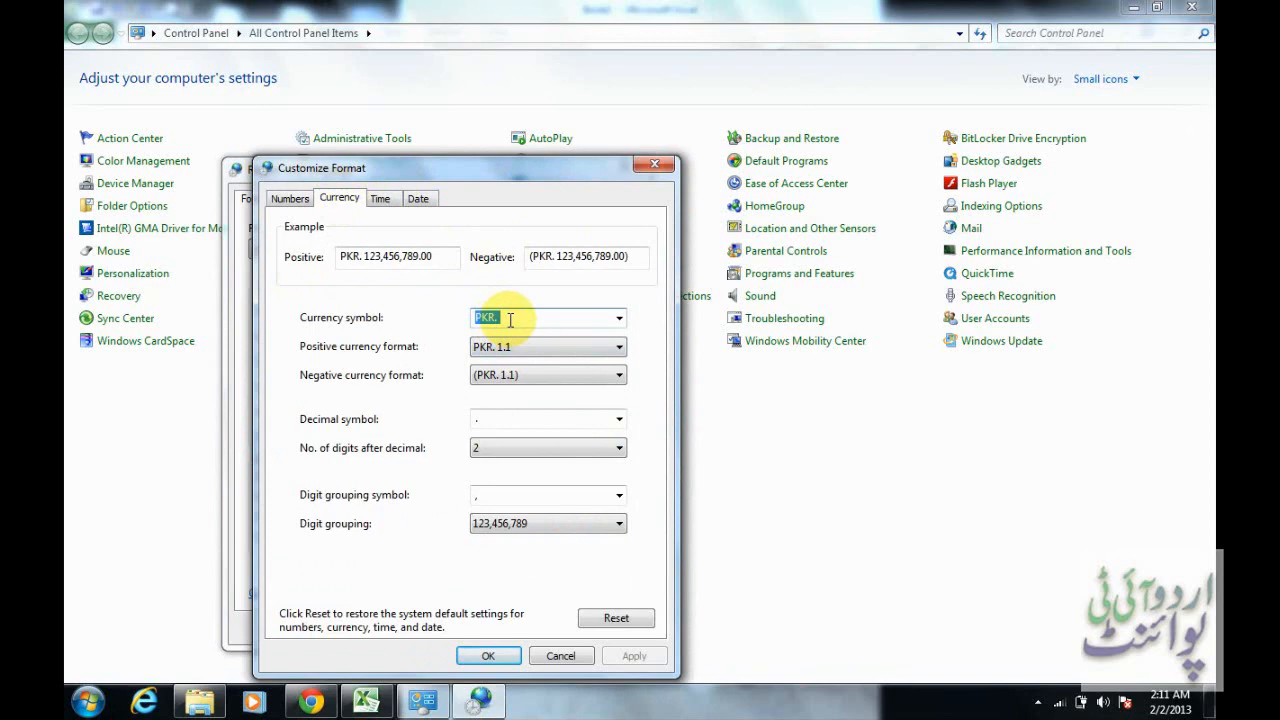
text(Rs)
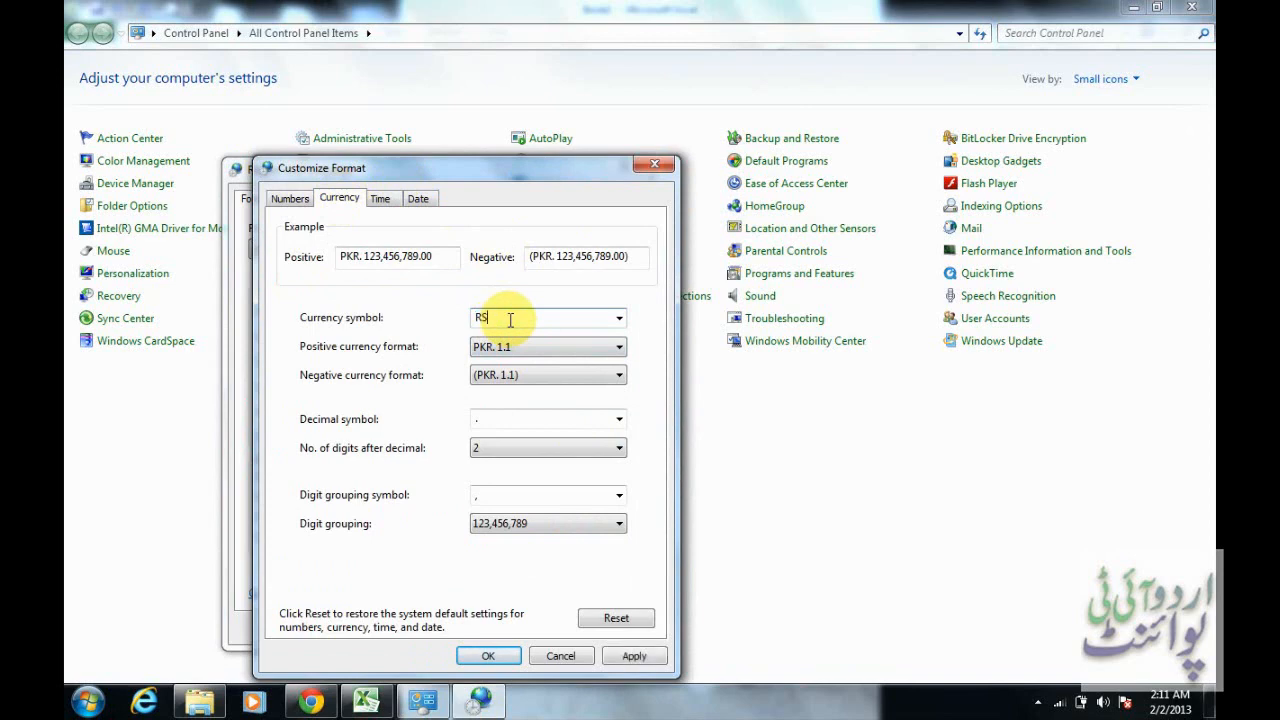
key(BackSpace)
text(s)
click(488, 656)
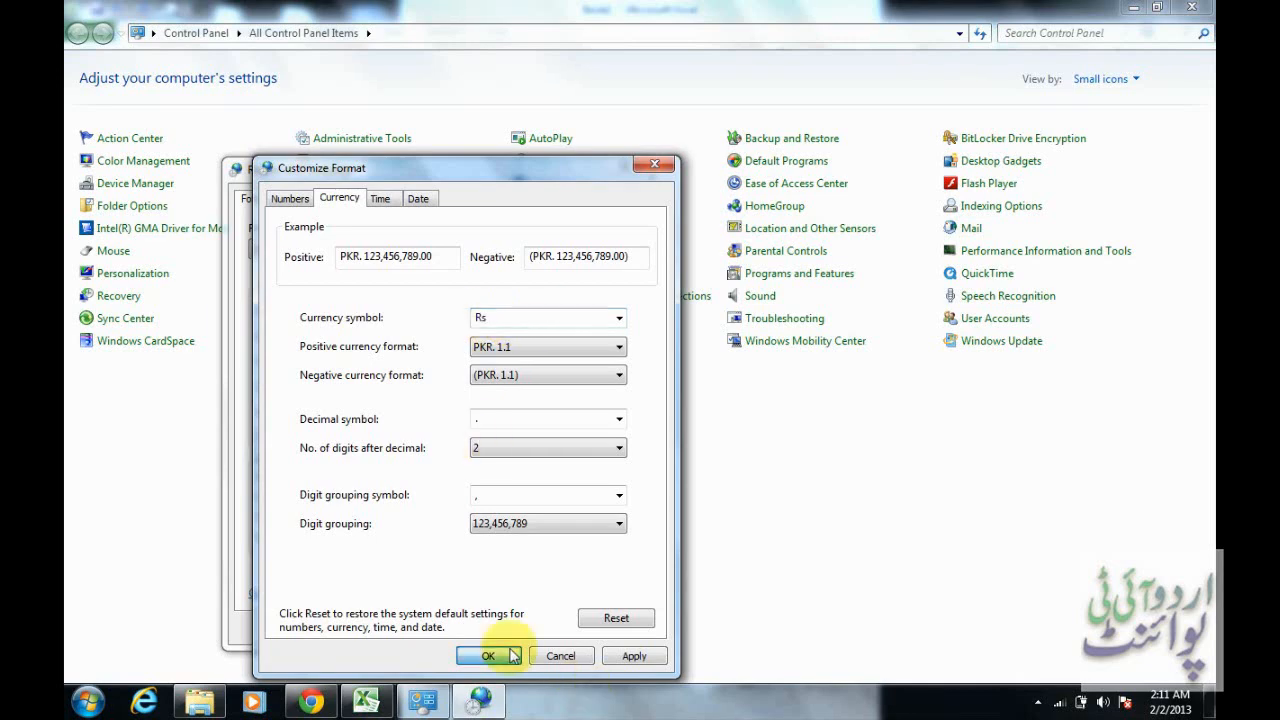
click(478, 630)
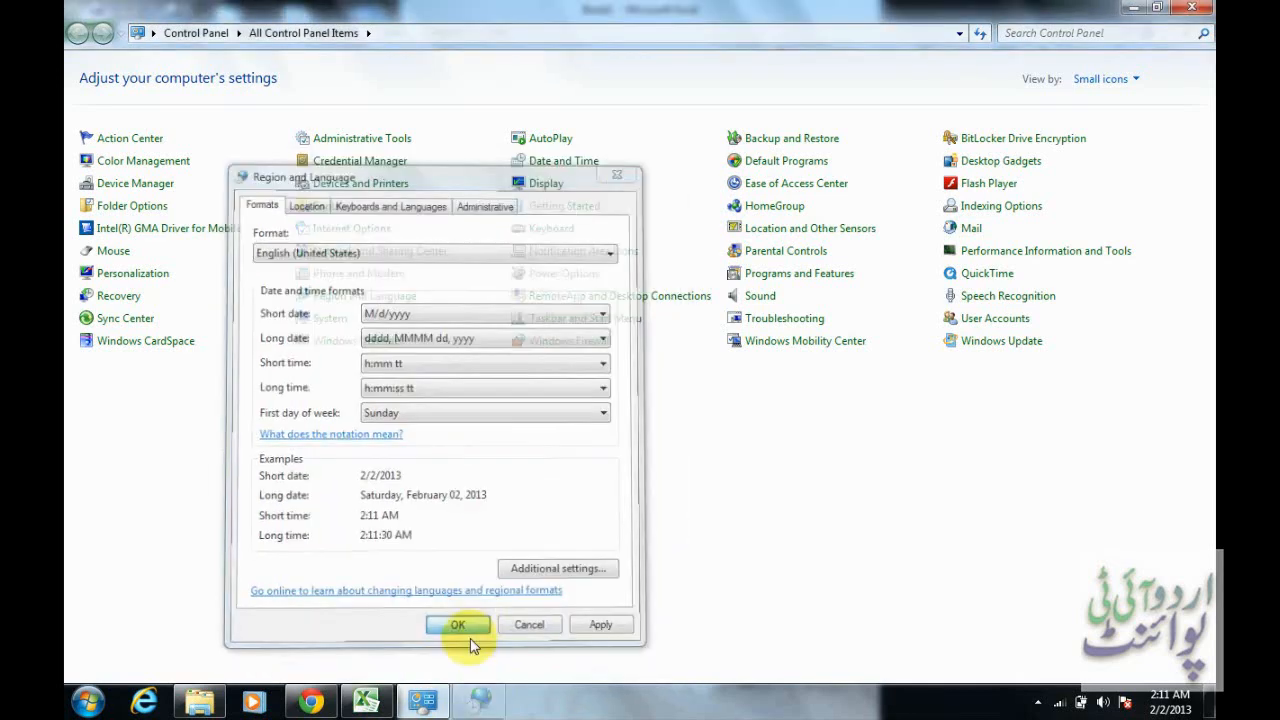
Switch back to Excel and check the symbol offered by the Currency format for I4 without applying it
click(378, 708)
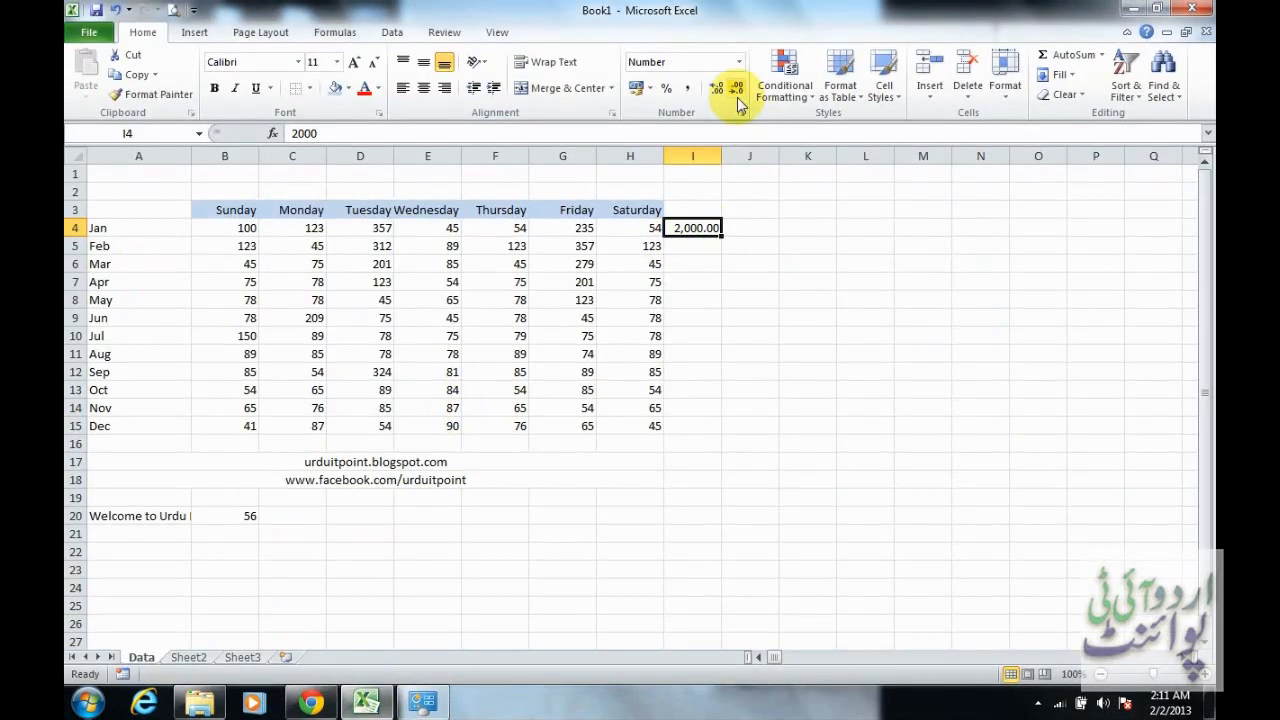
click(741, 112)
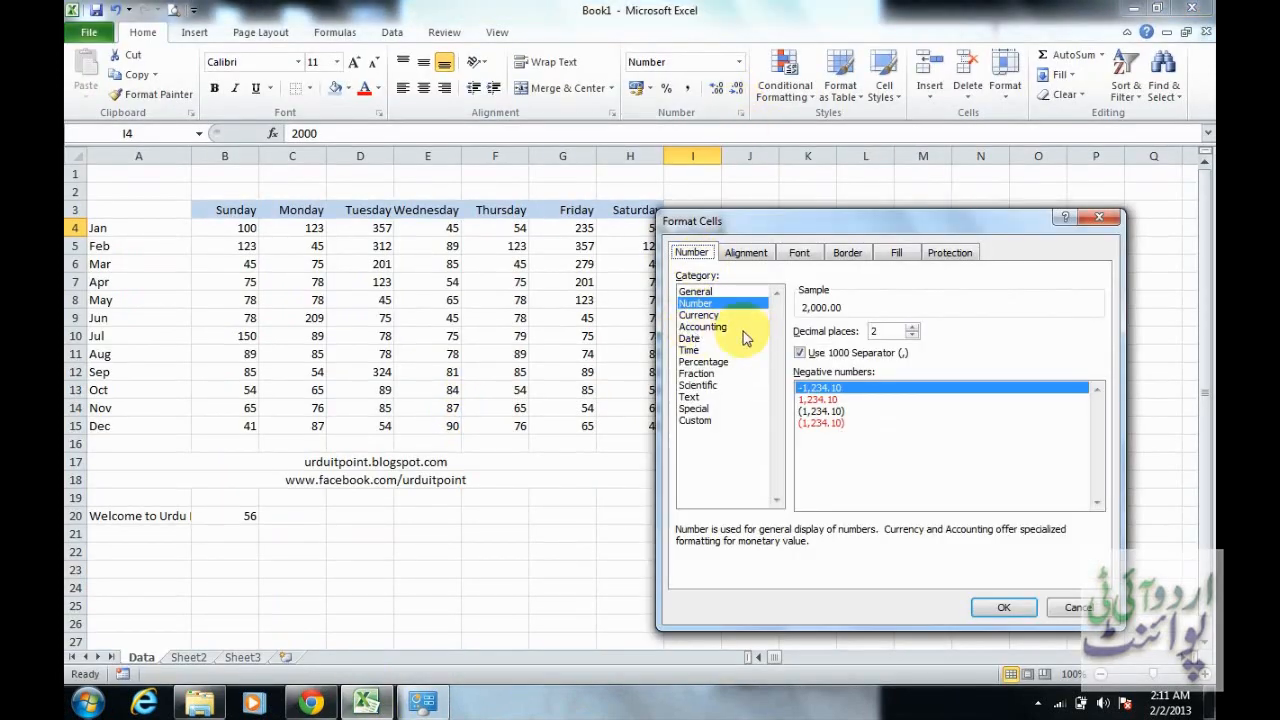
click(700, 315)
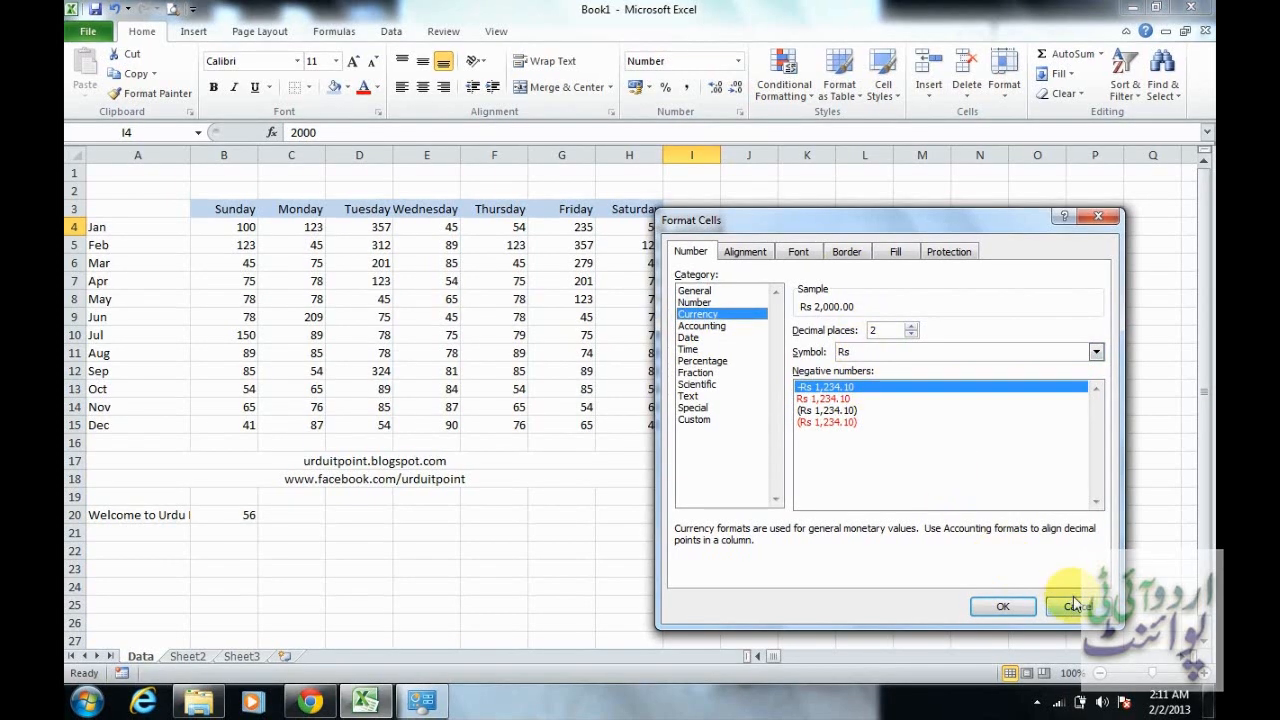
click(1032, 605)
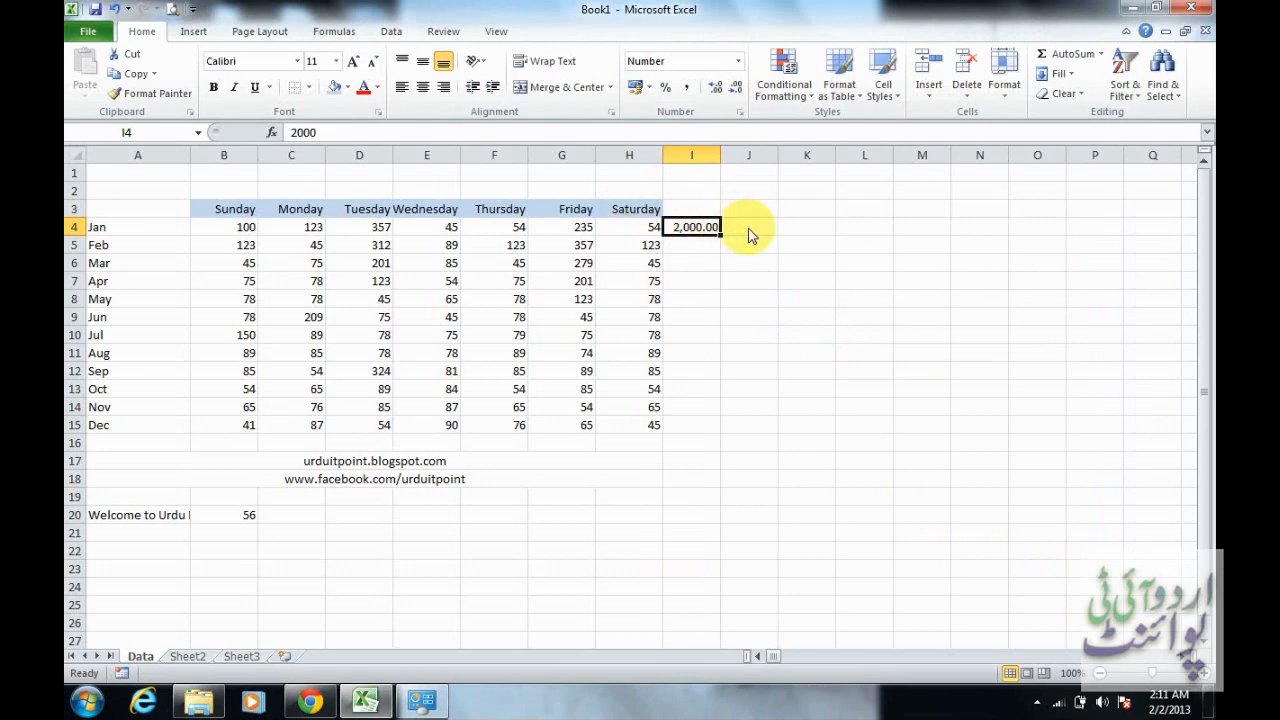
Format J4:J15 as Currency with 2 decimal places, the Rs symbol and the -Rs 1,234.10 negative style
drag(755, 233, 775, 425)
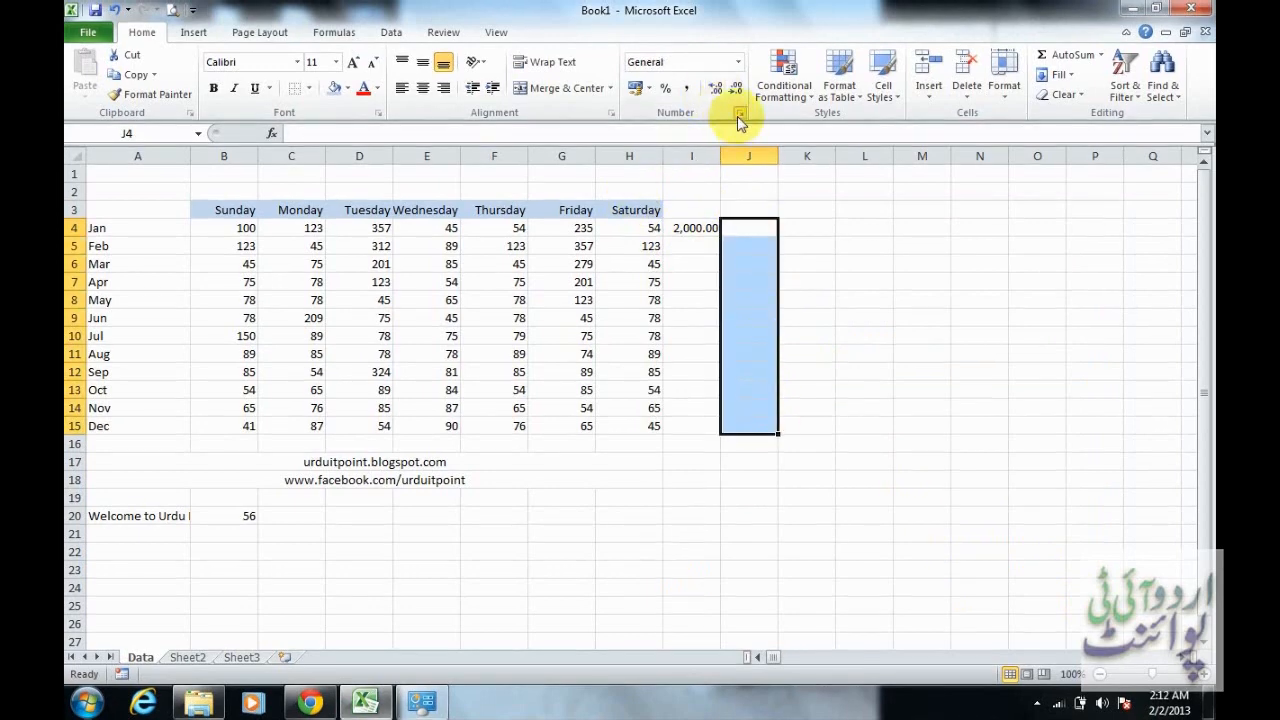
click(740, 116)
click(728, 316)
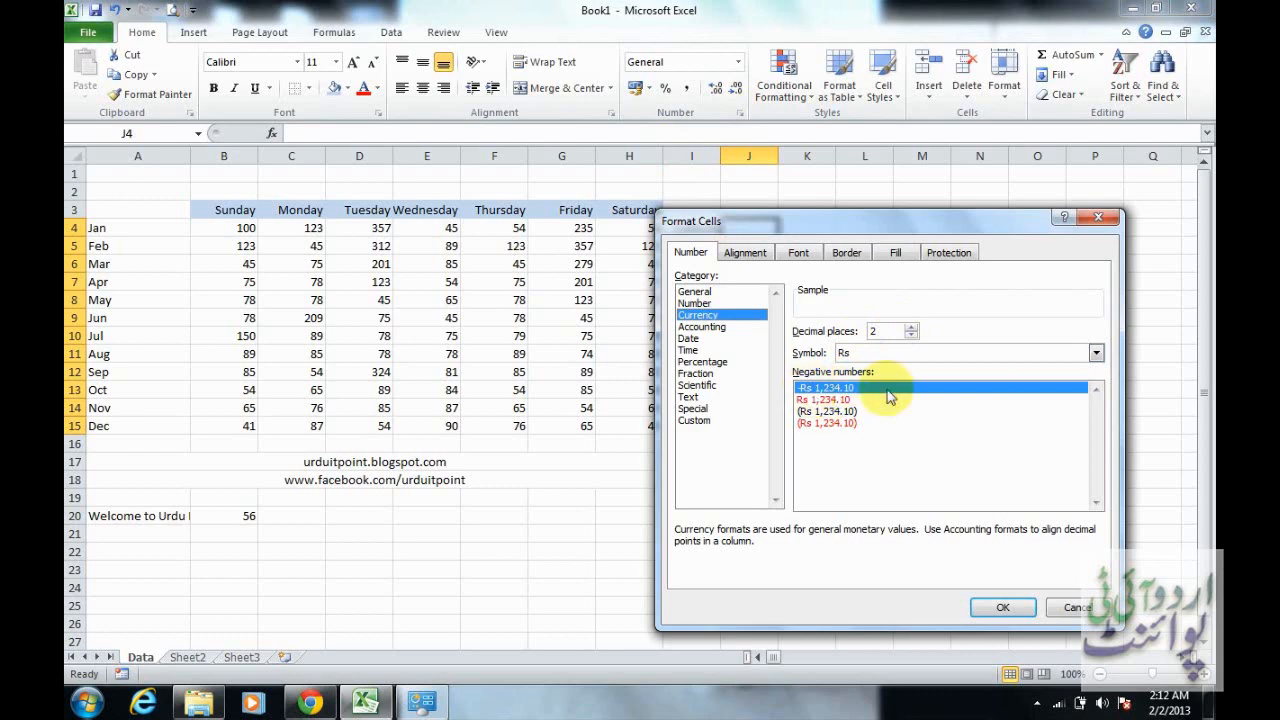
click(1003, 607)
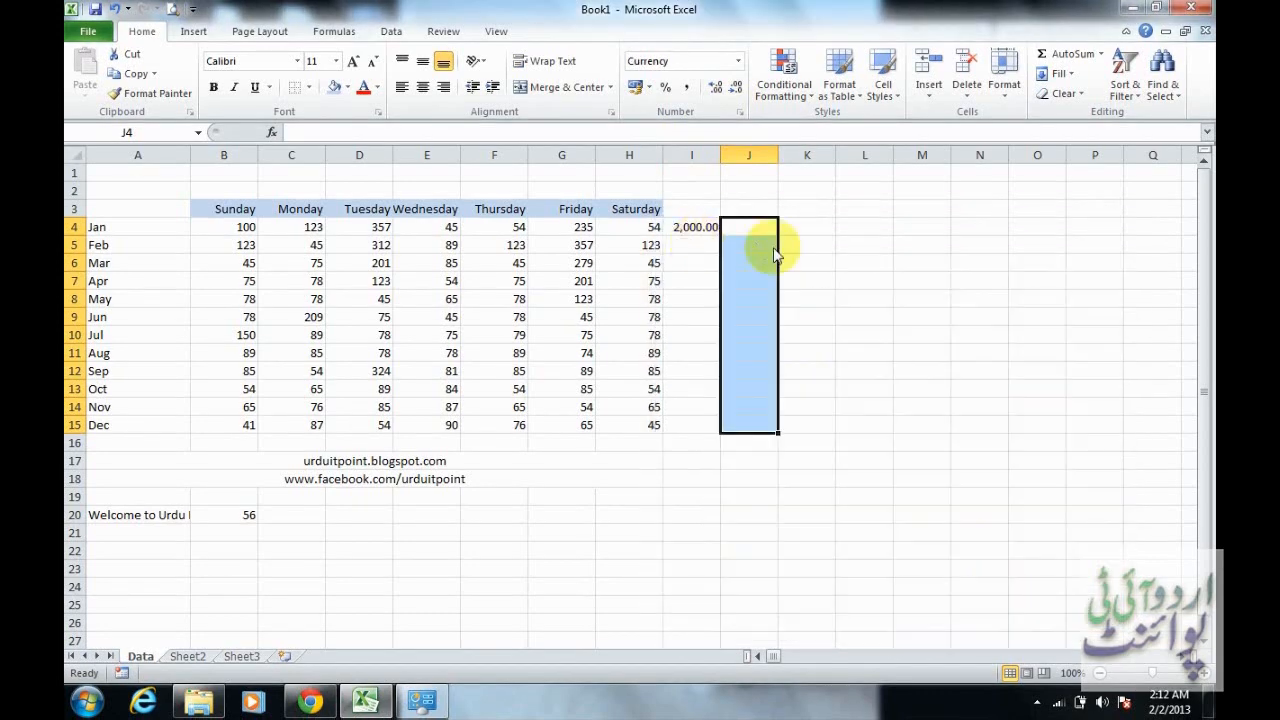
Enter 5512, 545, 45645, 5645, 545465 and 45654 in cells J4 to J9
click(762, 233)
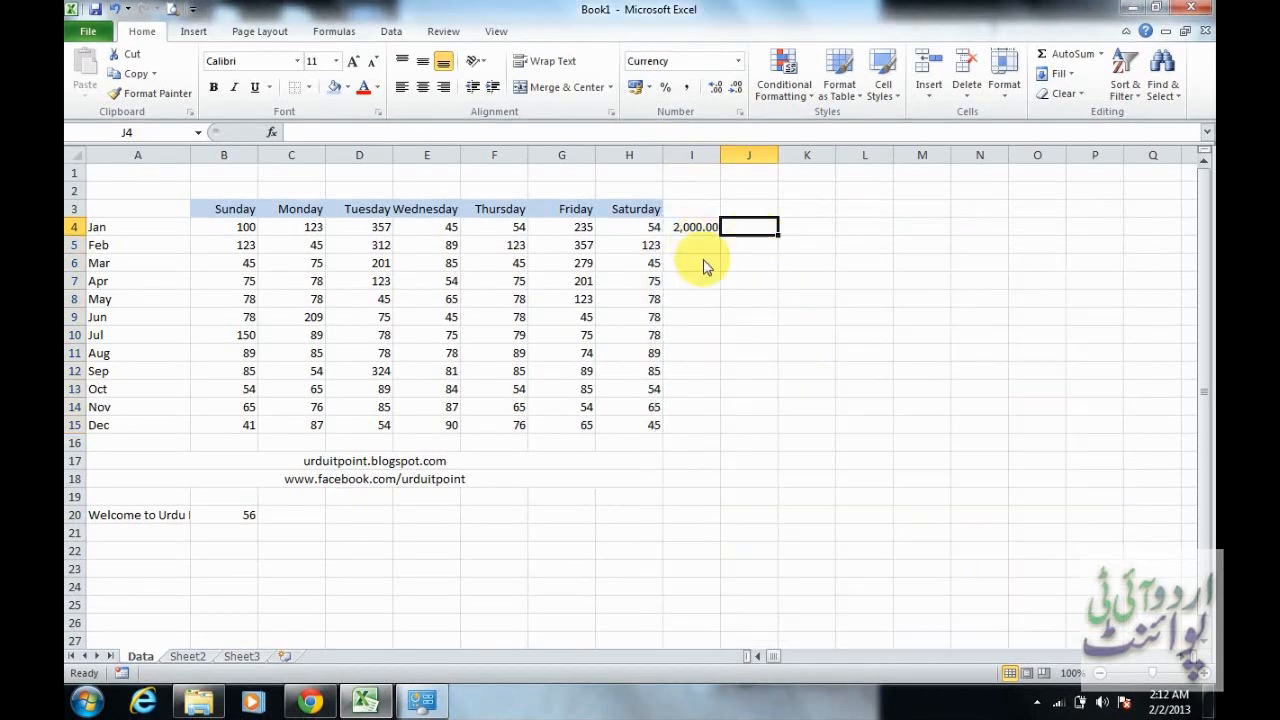
text(5512)
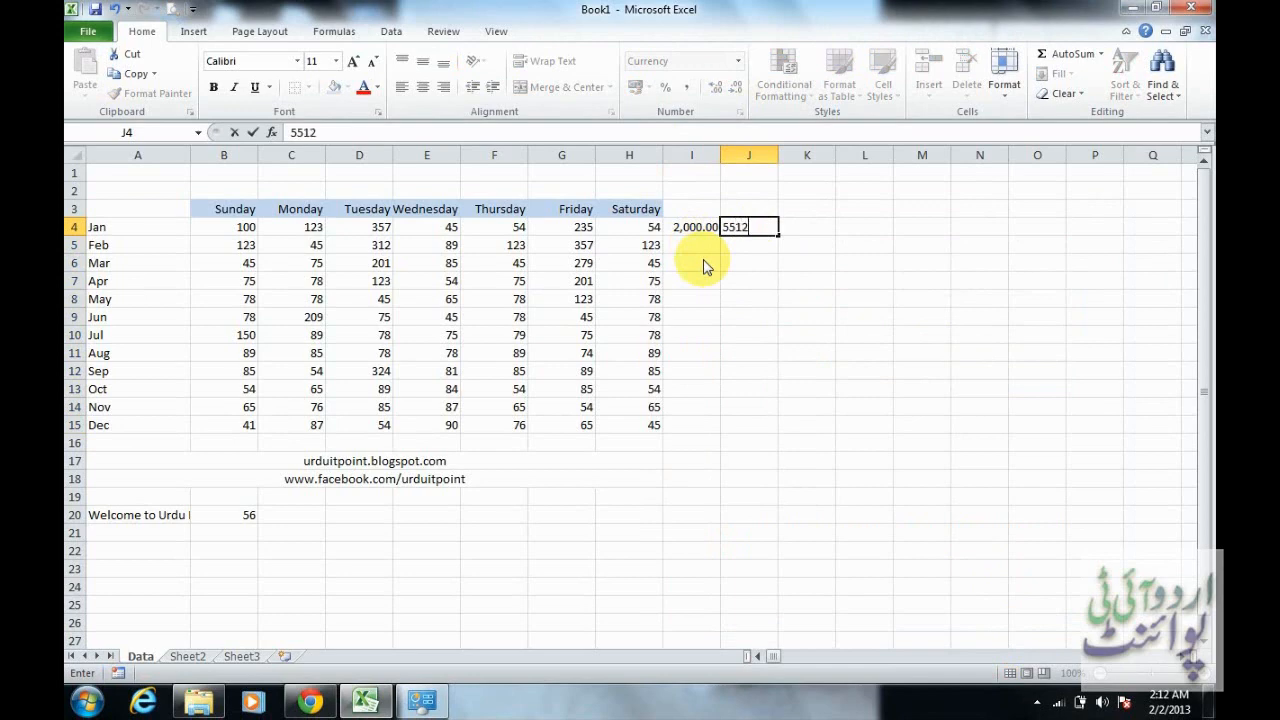
key(Return)
text(545)
key(Return)
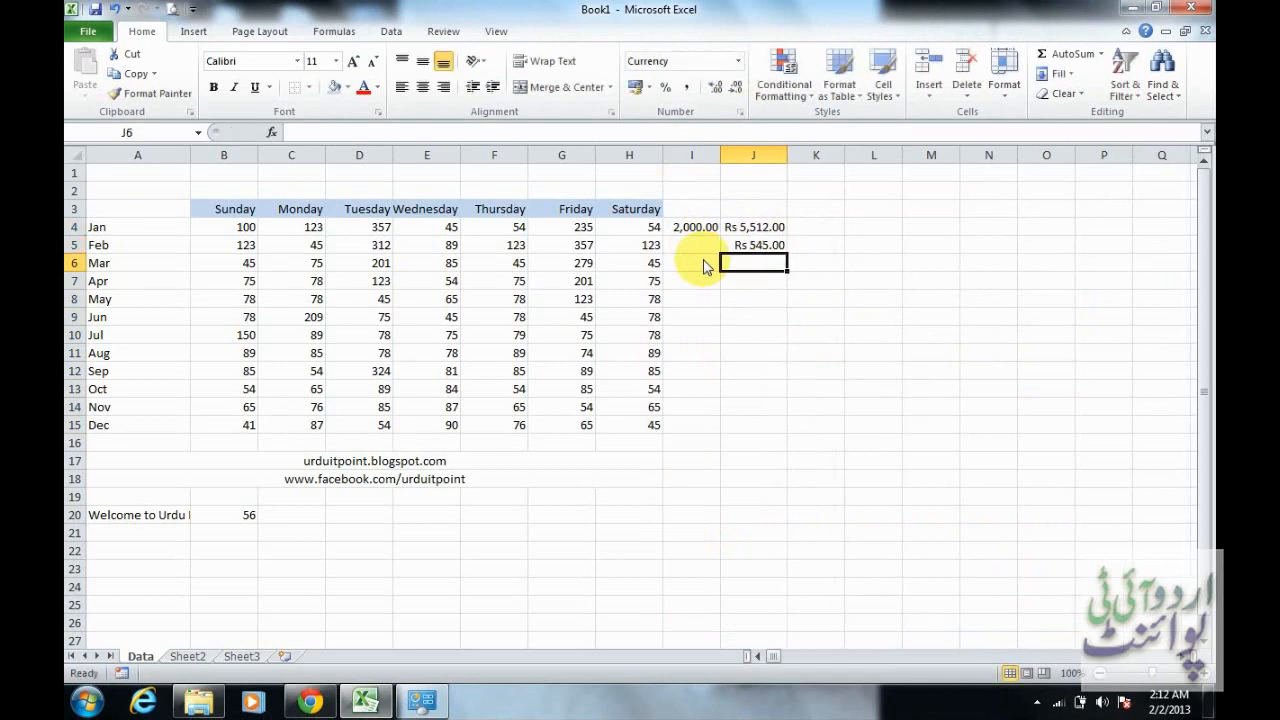
text(45,645)
key(Return)
text(5645)
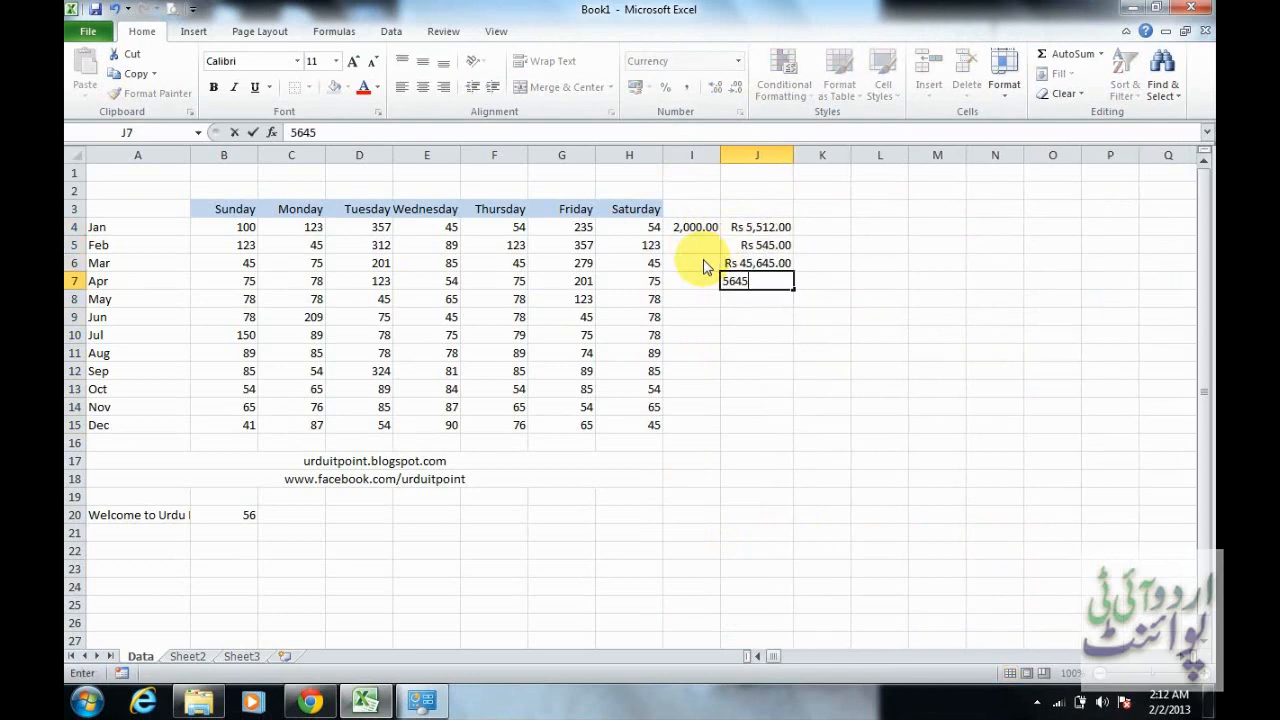
key(Return)
text(545,465)
key(Return)
text(45654)
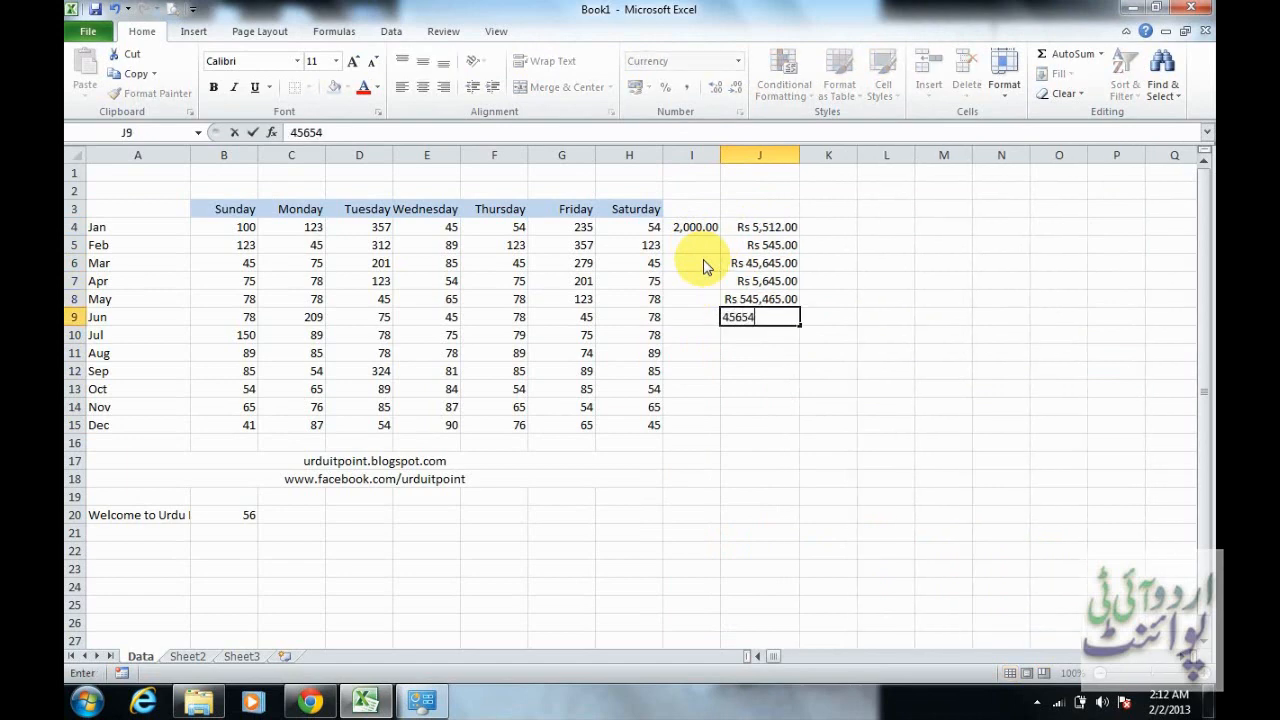
key(Return)
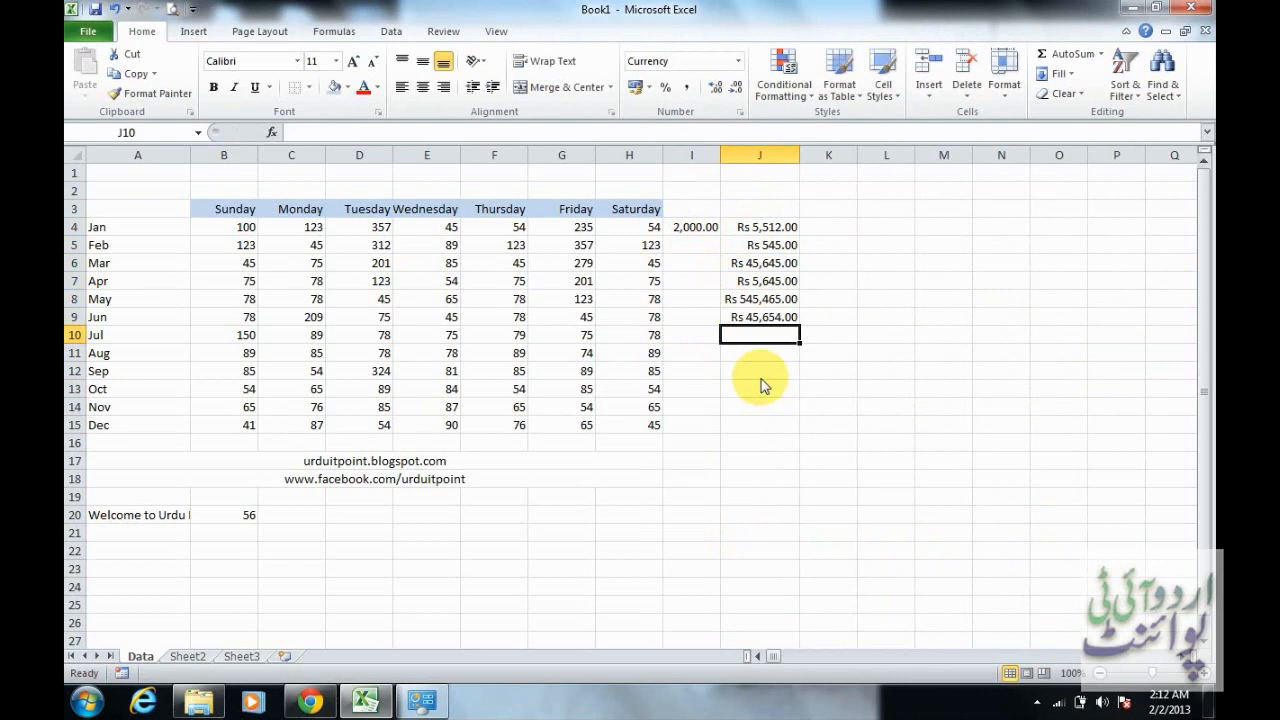
Total the amounts in J4 to J9 in cell J10 with the formula =J4+J5+J6+J7+J8+J9
text(=)
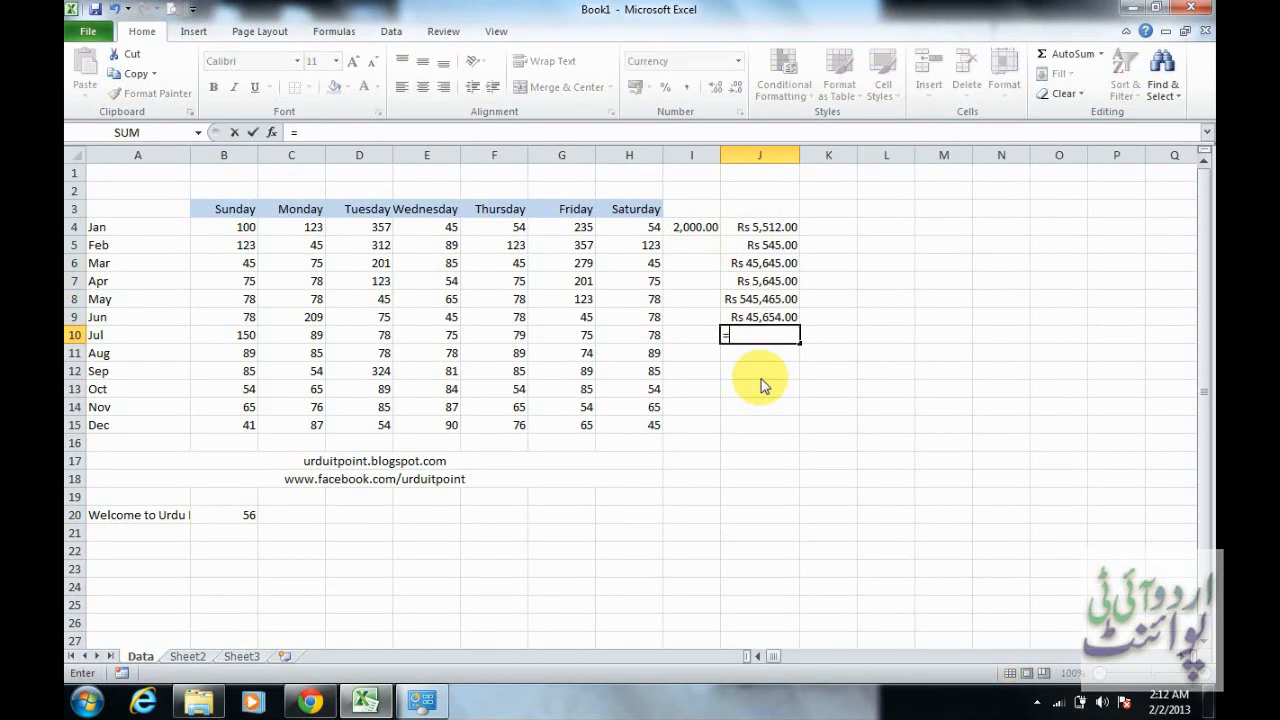
click(772, 228)
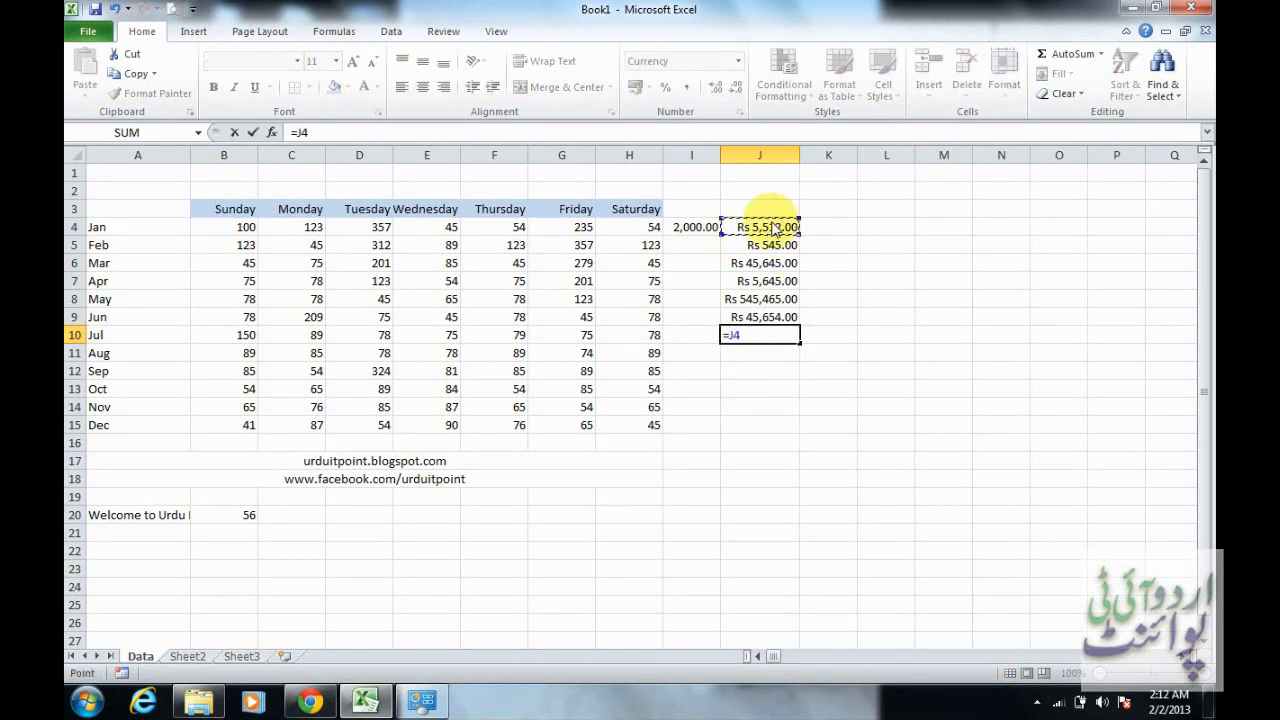
text(+)
click(771, 245)
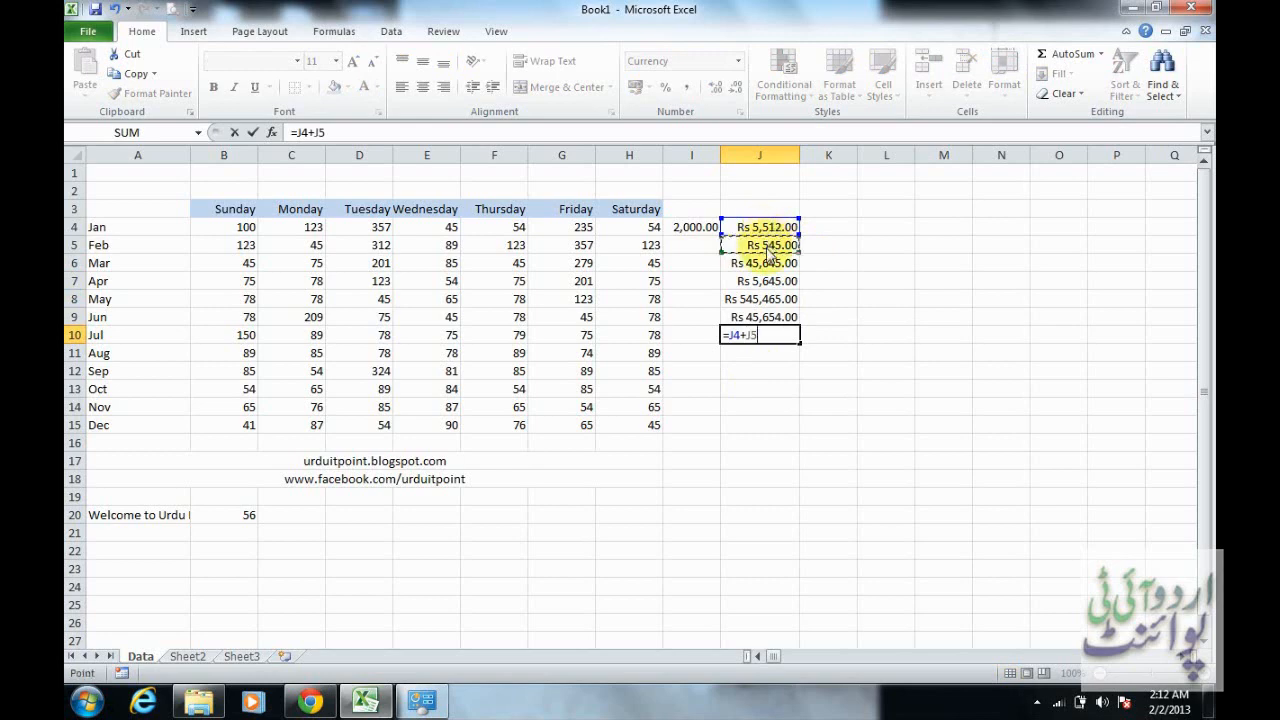
text(+)
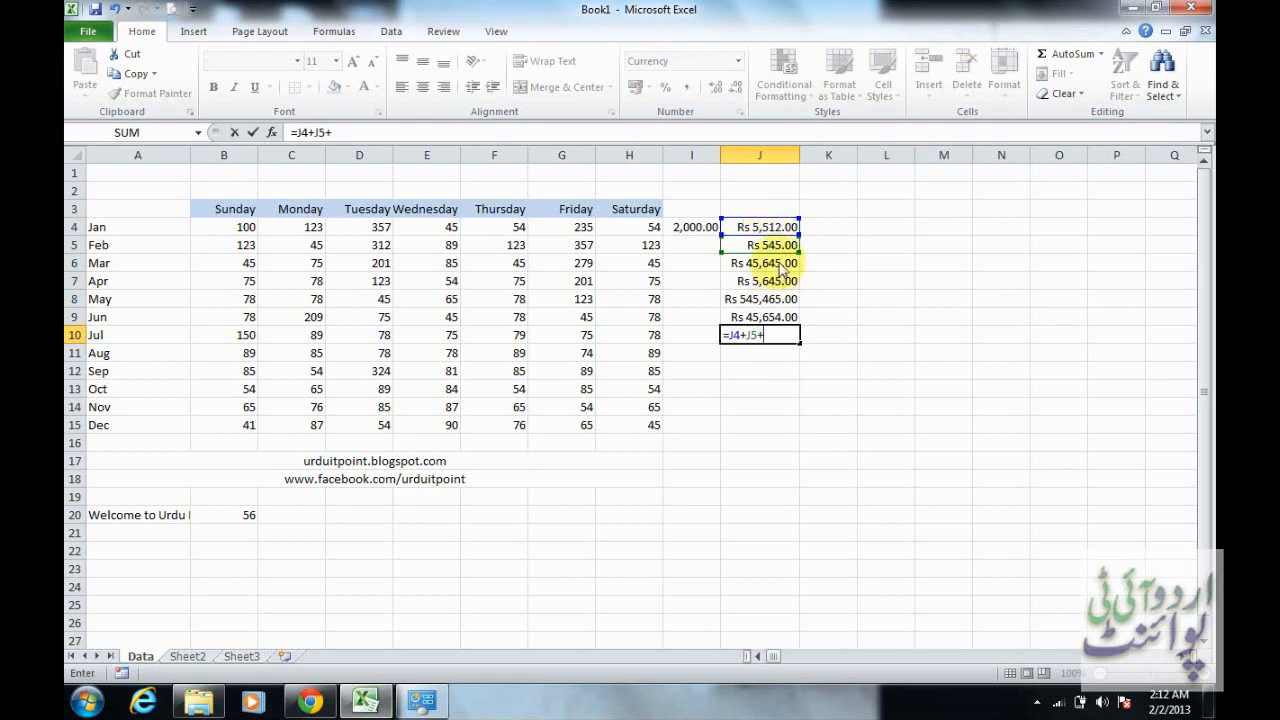
click(780, 266)
text(+)
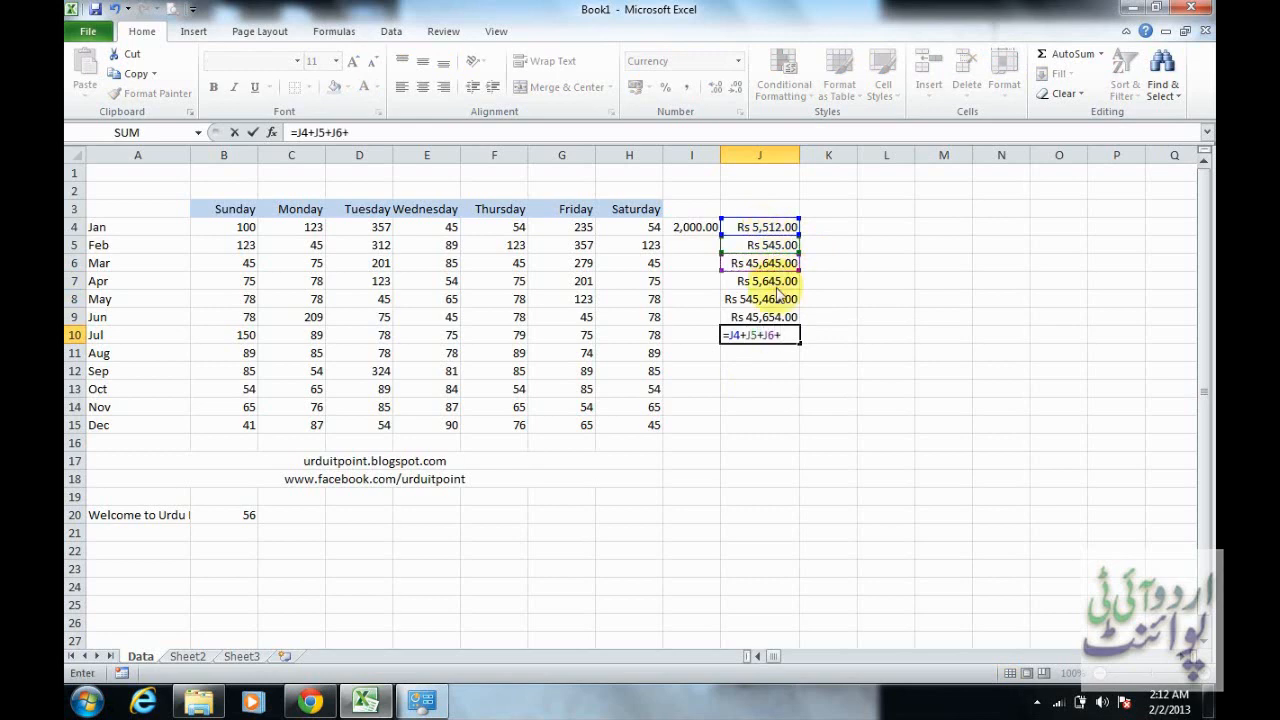
click(778, 282)
text(+)
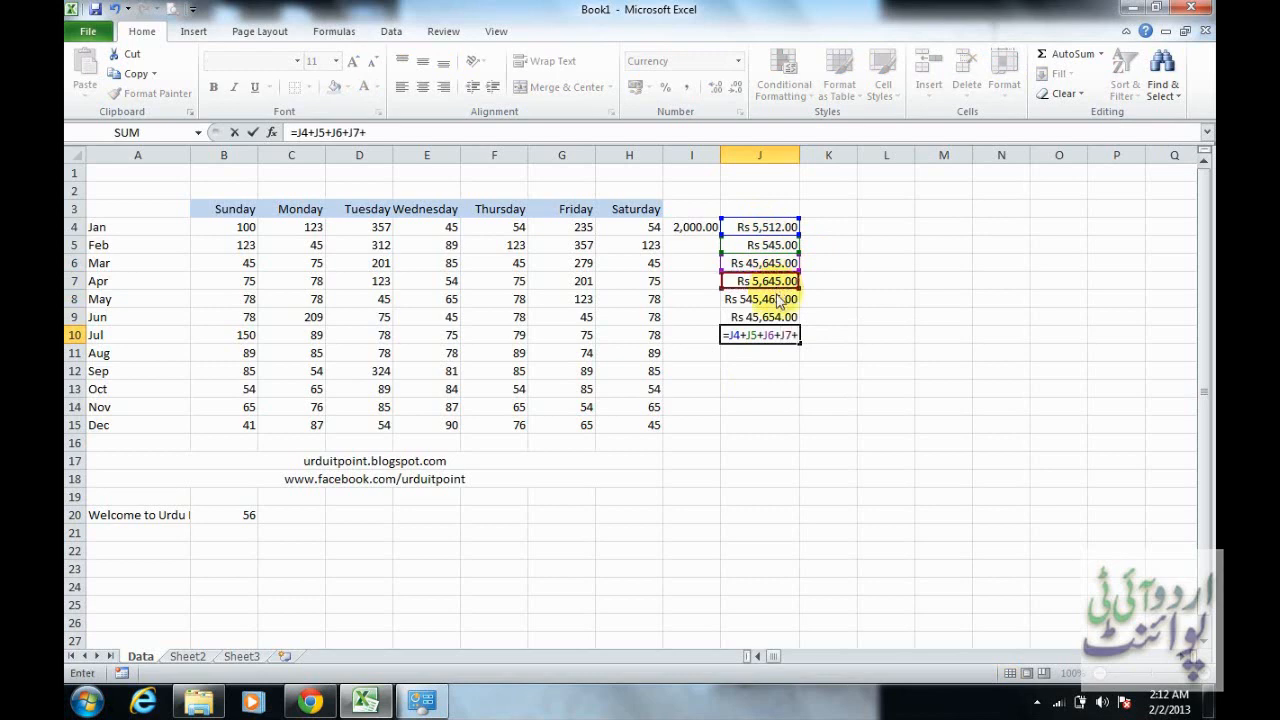
click(778, 305)
text(+)
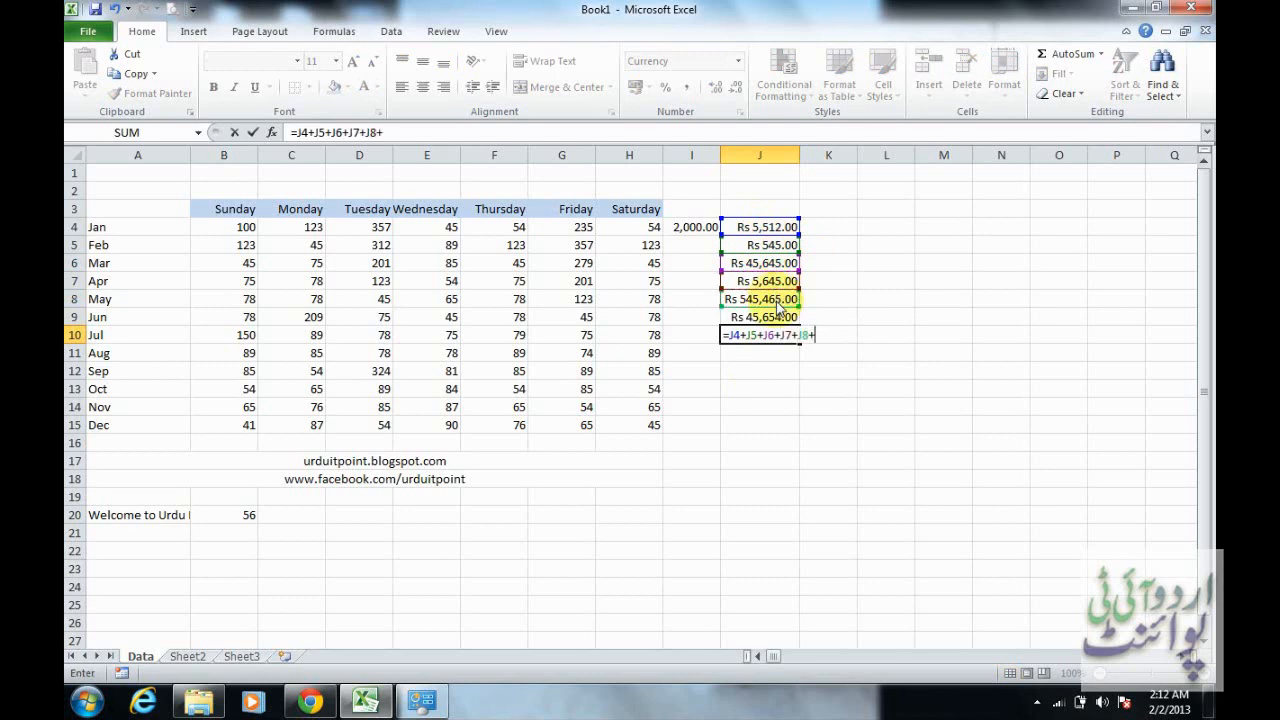
click(780, 318)
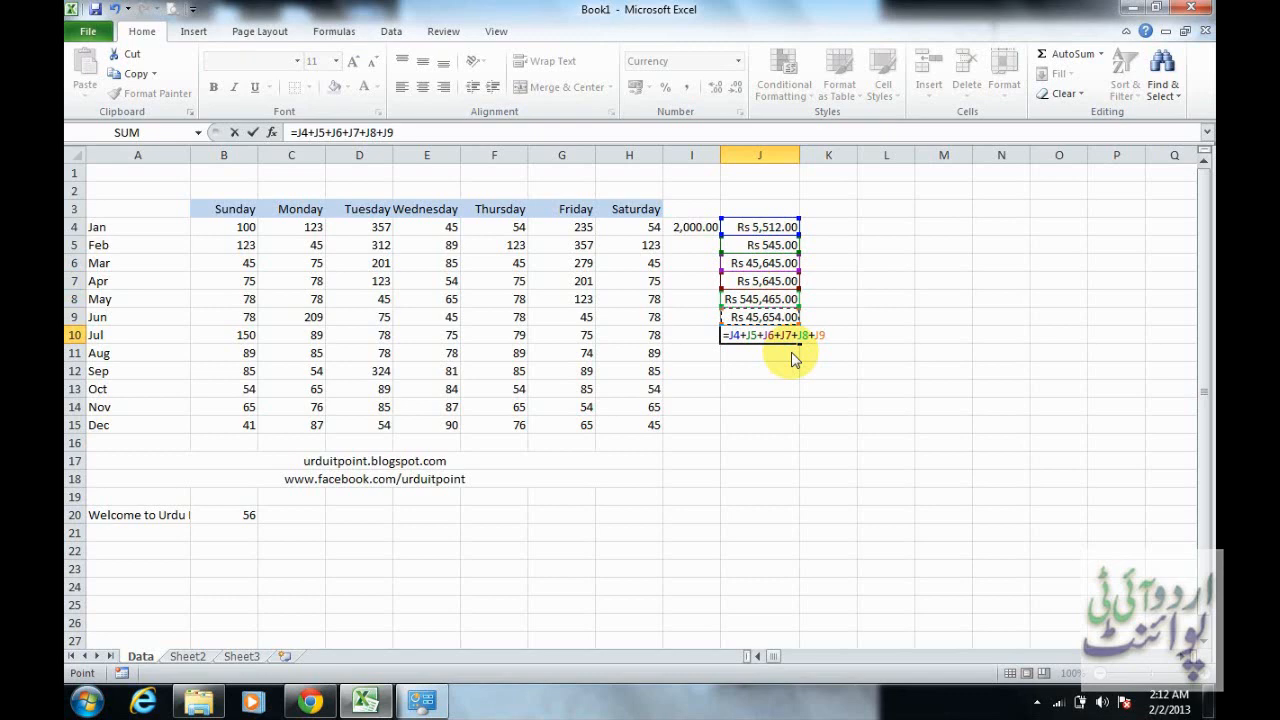
key(Return)
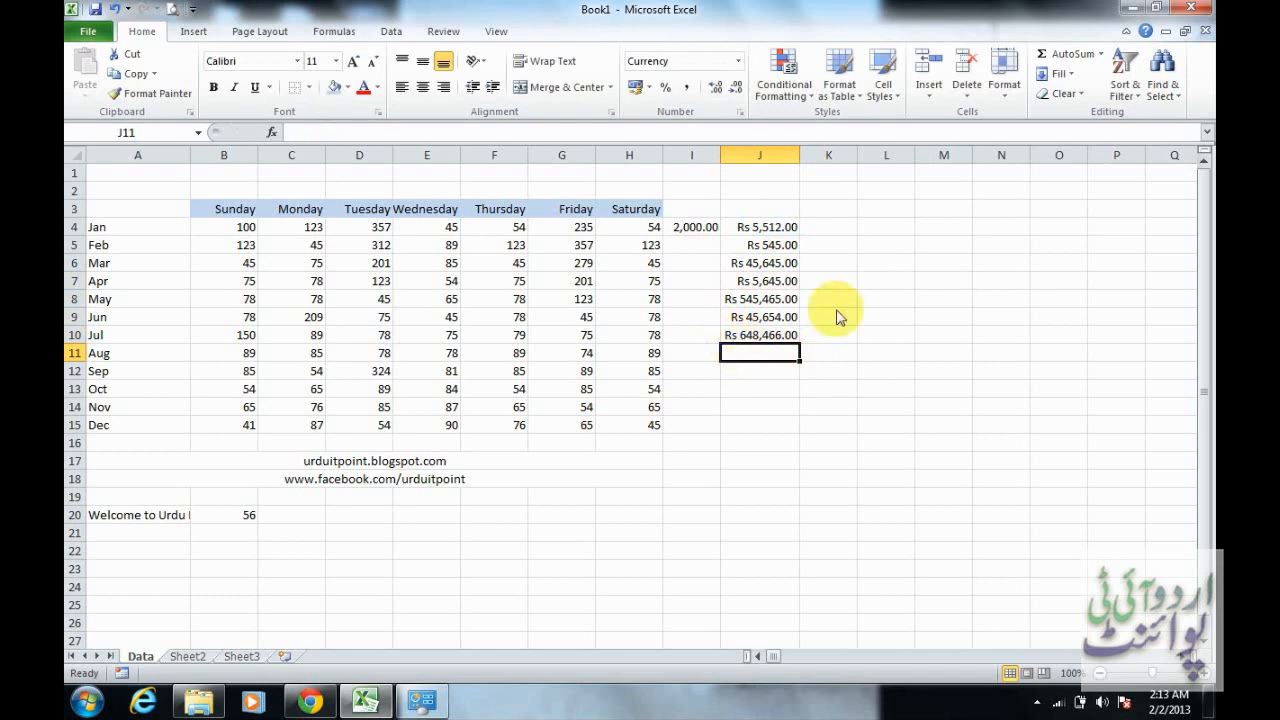
Try entering Rs 2,000 in cell K4 as a manually typed currency amount, and clear the cell
click(838, 229)
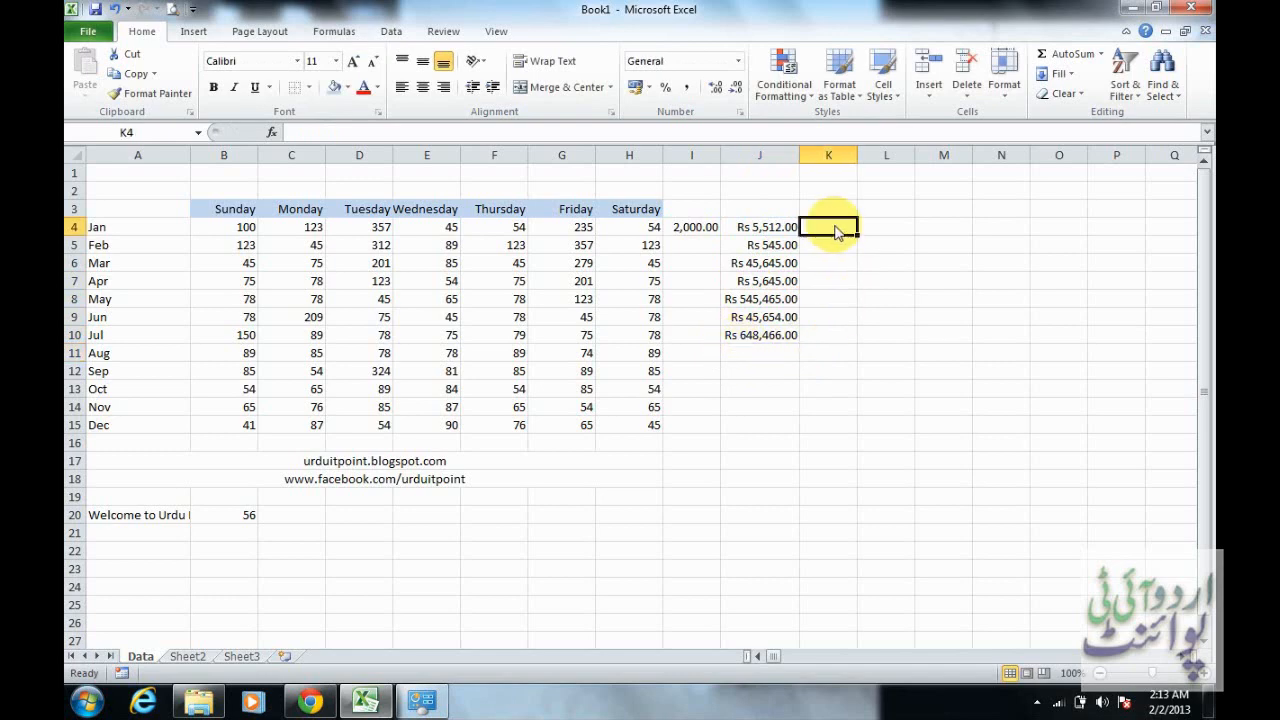
text(T)
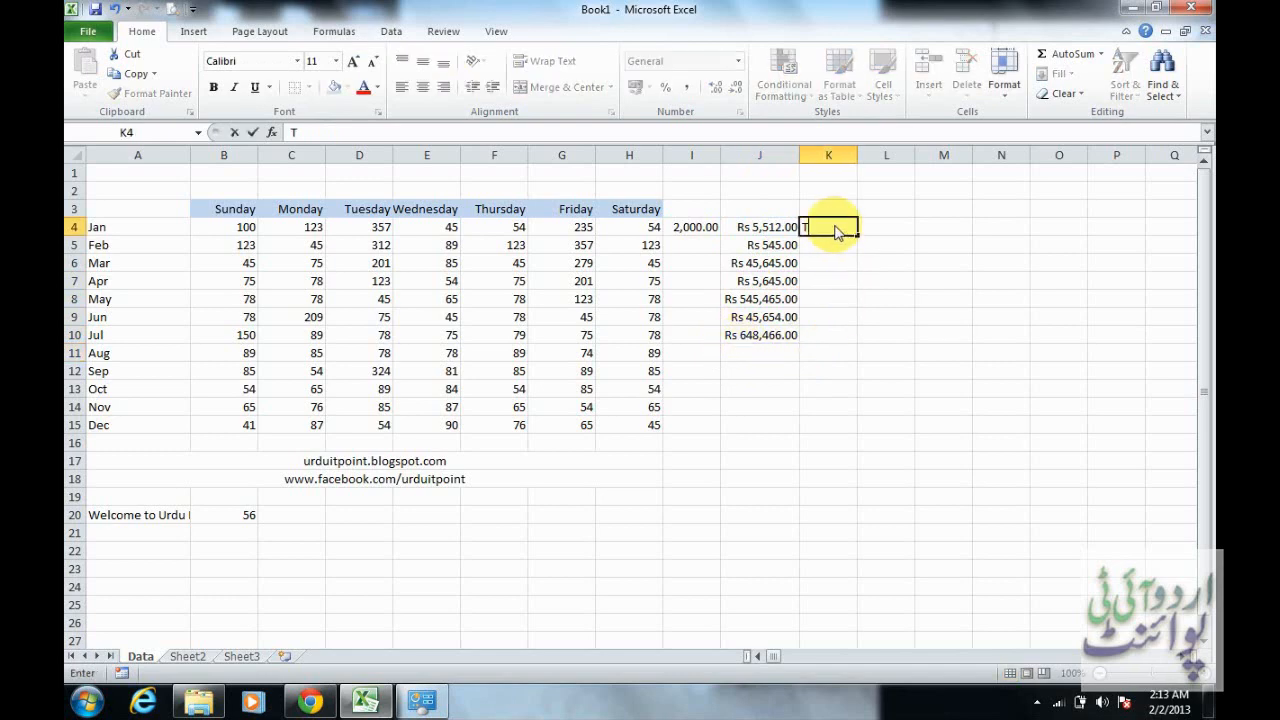
key(BackSpace)
text(Rs 2,000)
key(Return)
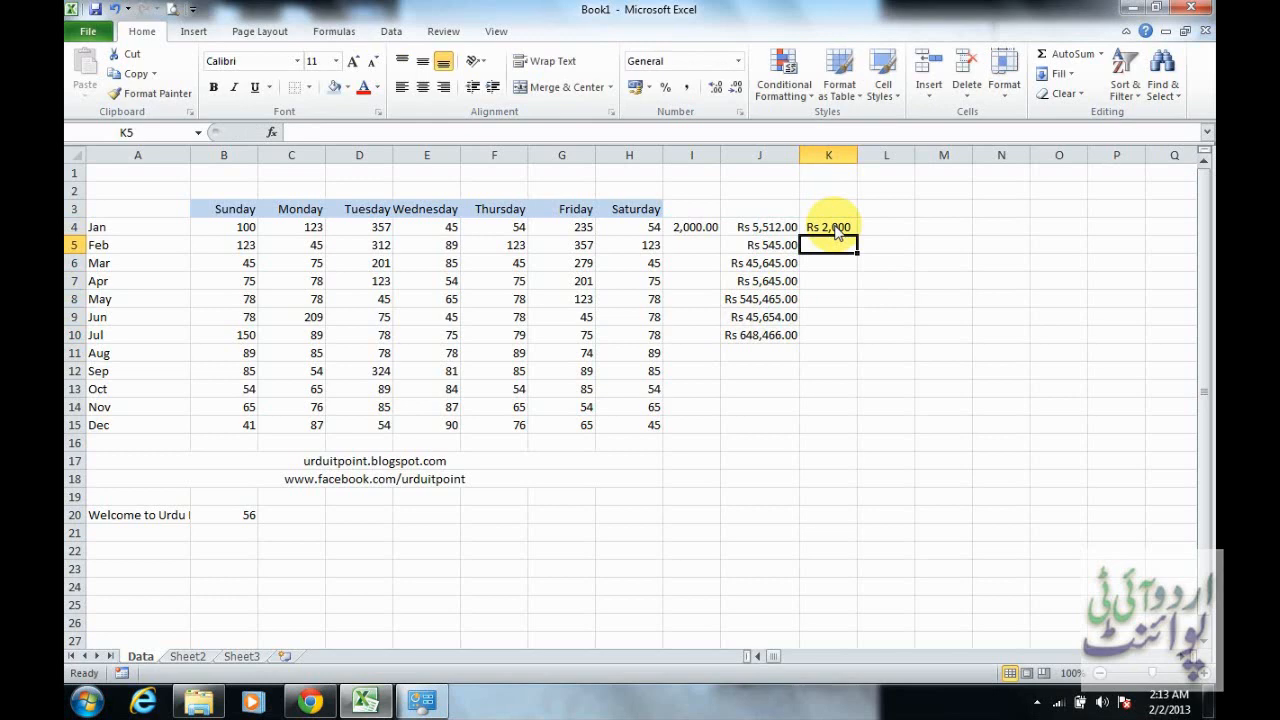
click(836, 230)
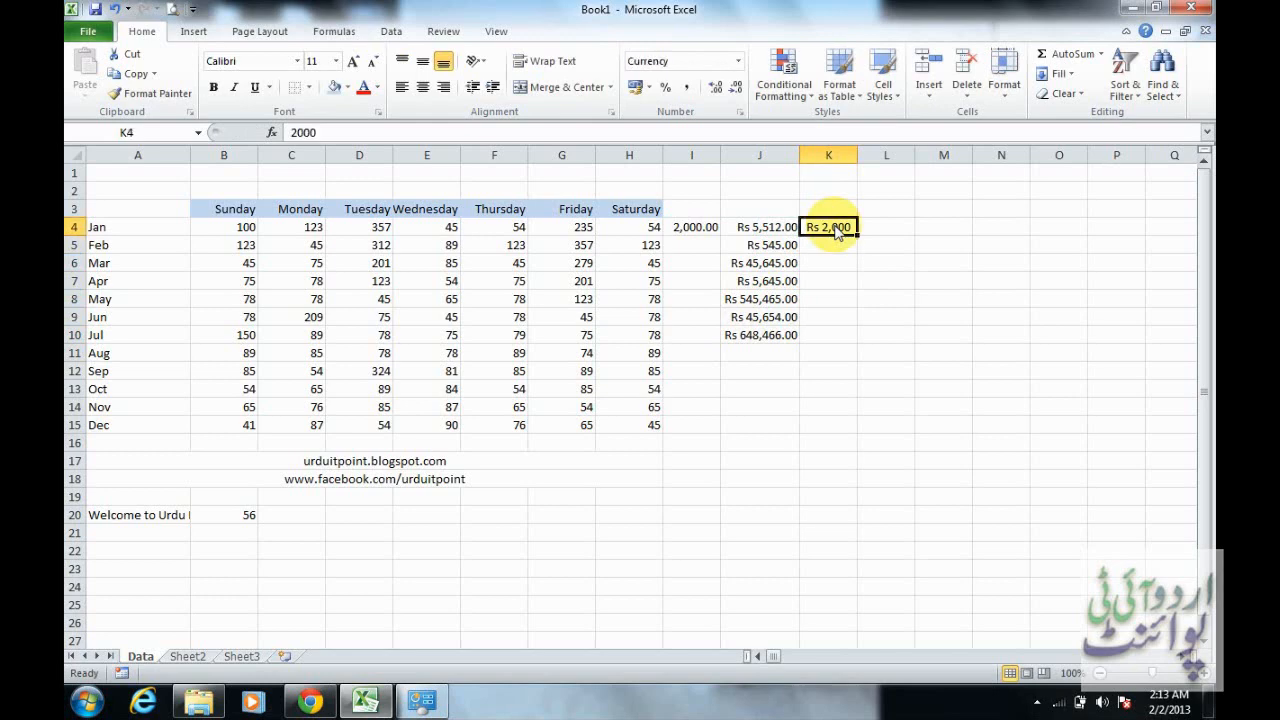
key(Delete)
Enter the amount 1000 in cell M4 with the Rs currency prefix
key(Right)
key(Right)
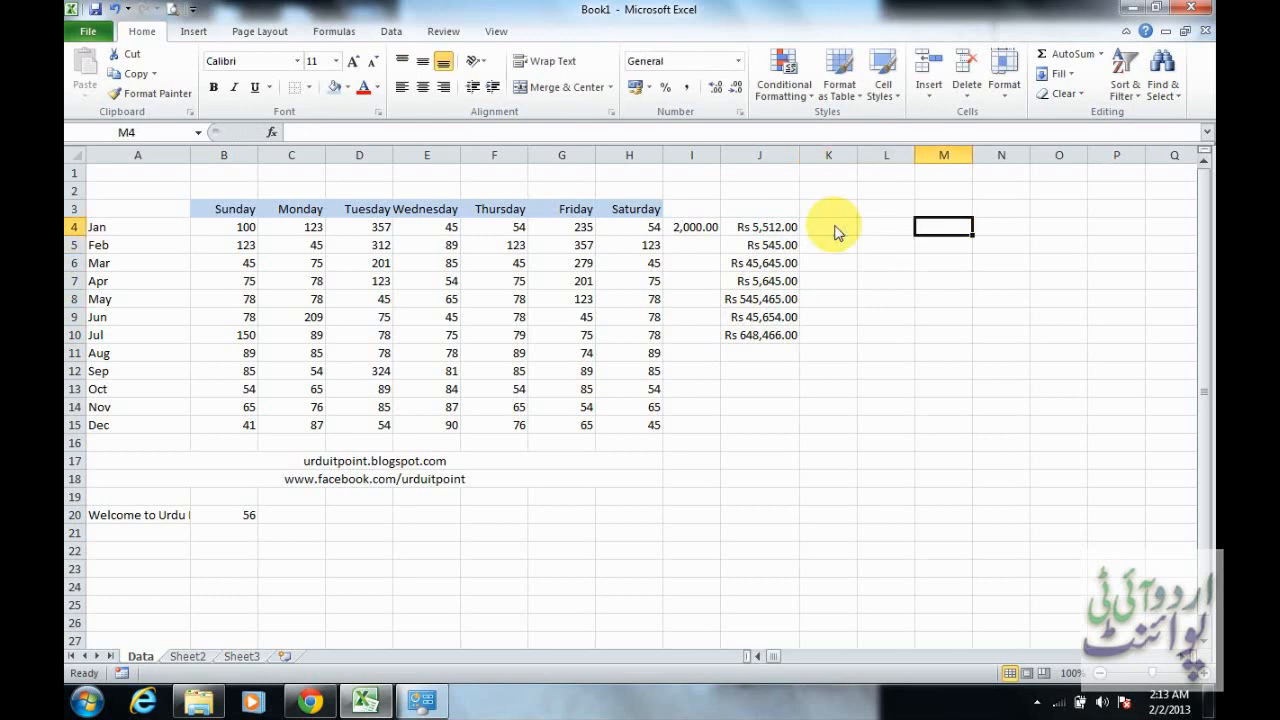
text(Rs)
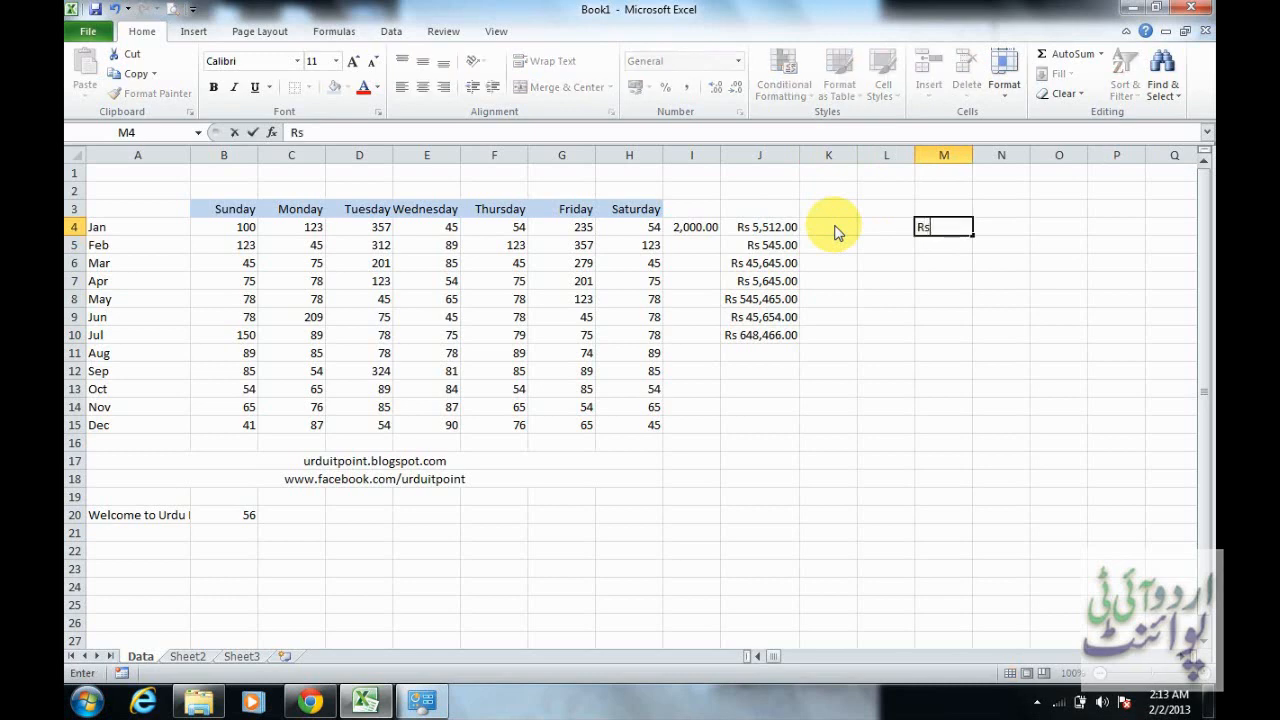
text(.)
key(BackSpace)
text(1000)
key(Return)
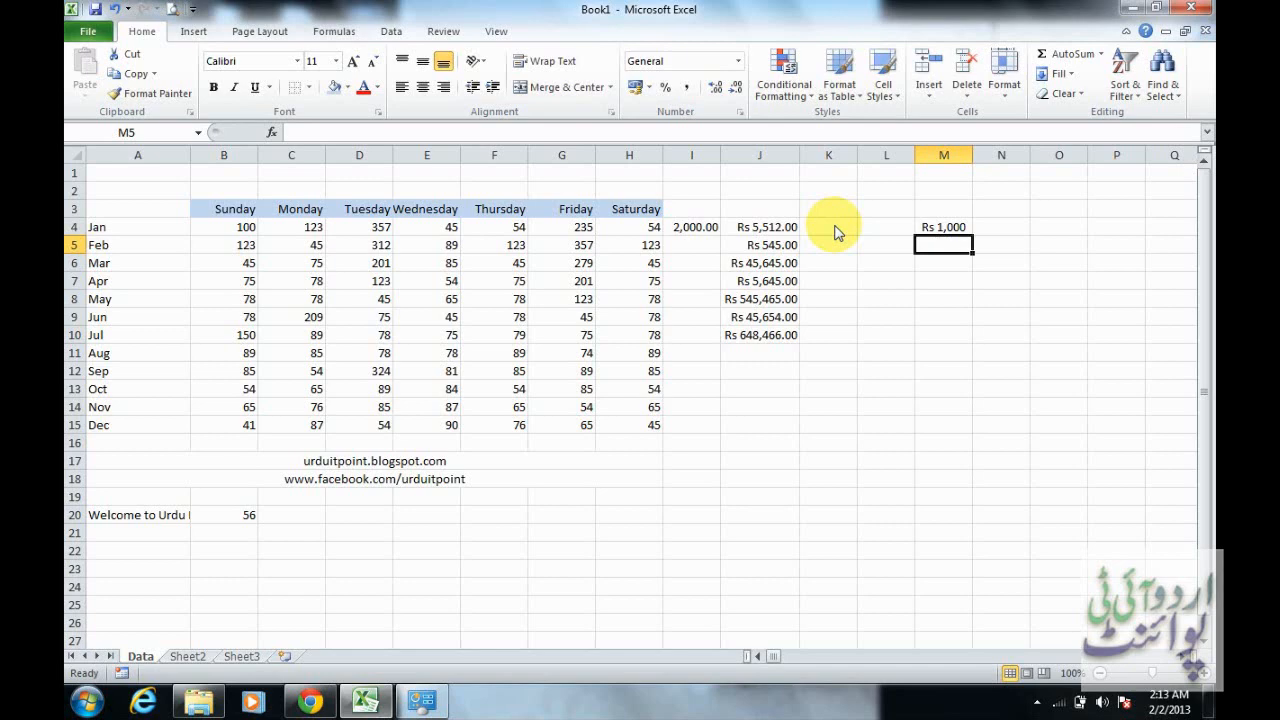
Enter RS 2000 in cell M5, writing the prefix with a capital S
text(Rs)
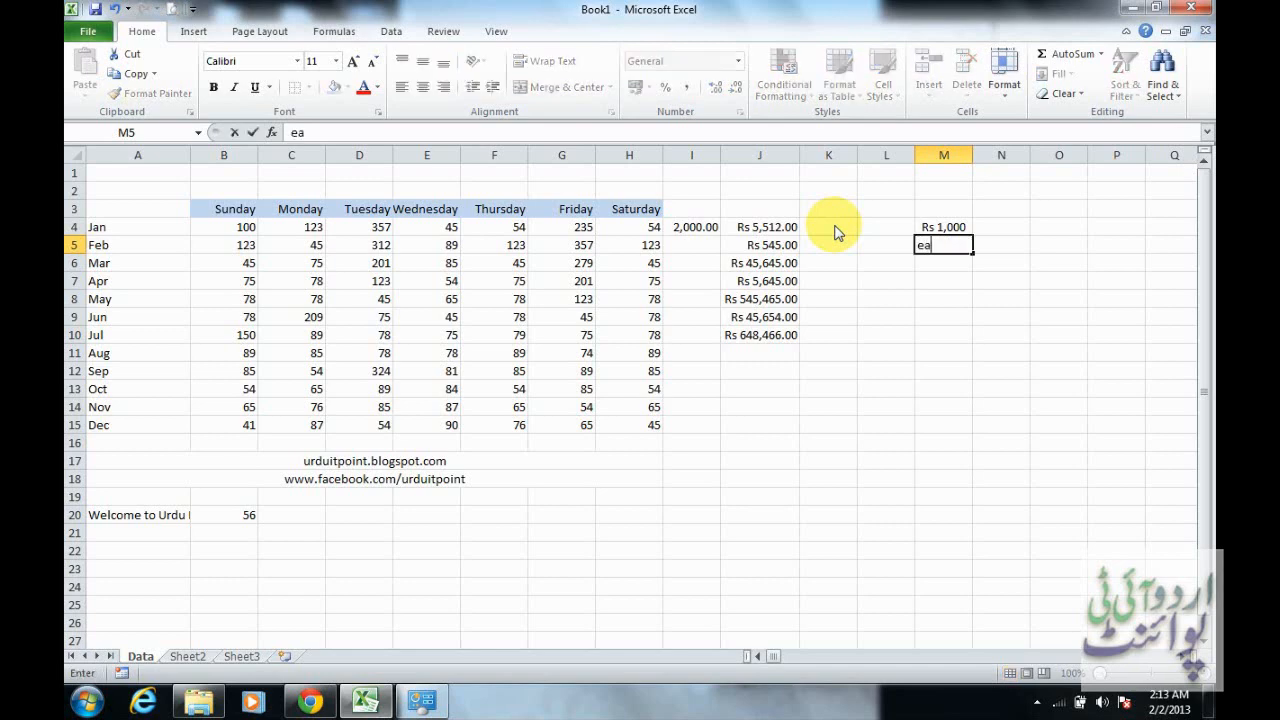
key(BackSpace)
key(BackSpace)
text(RS 2000)
key(Return)
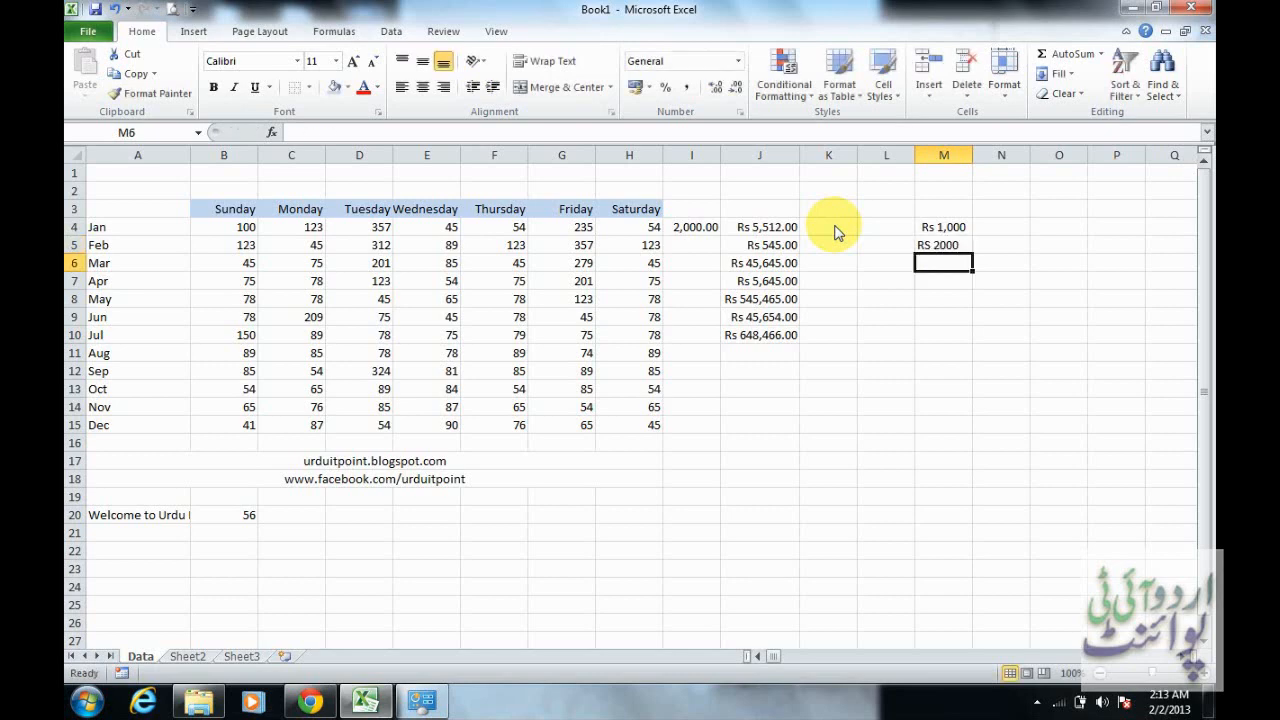
Add the two amounts in cell M6 with the formula =M4+M5 and inspect the stored contents of M4 and M5
click(955, 230)
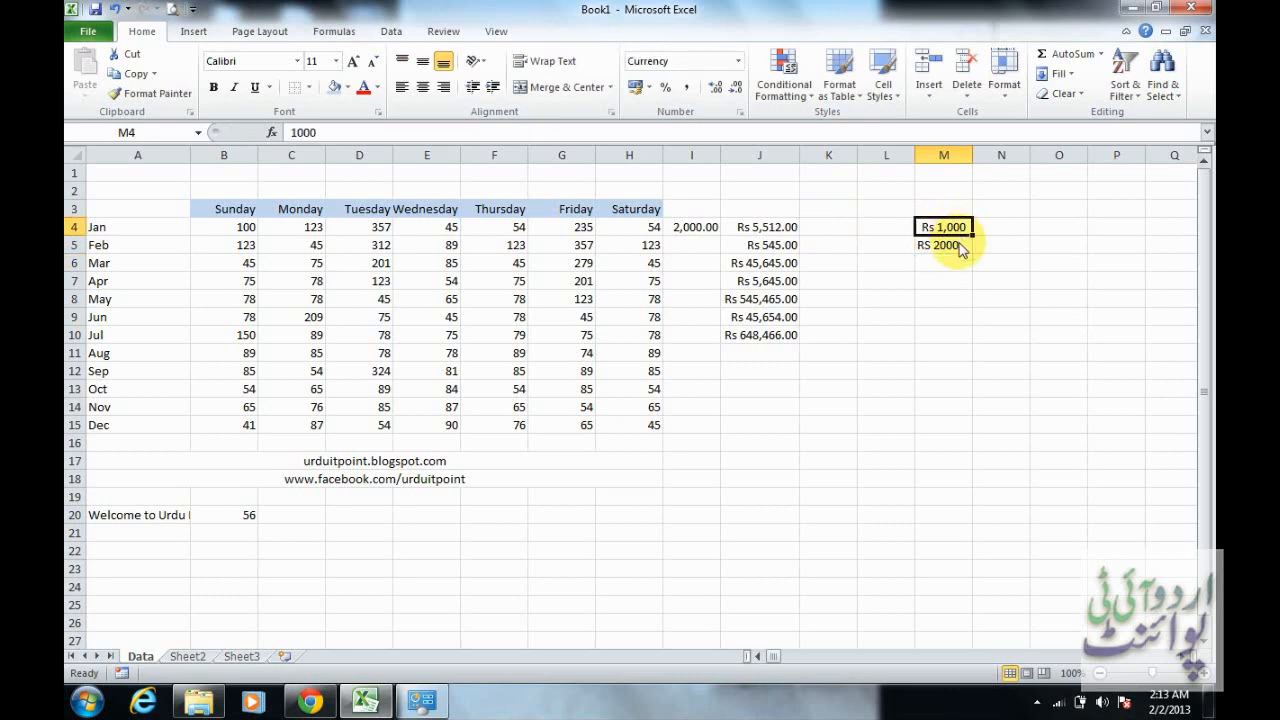
click(955, 250)
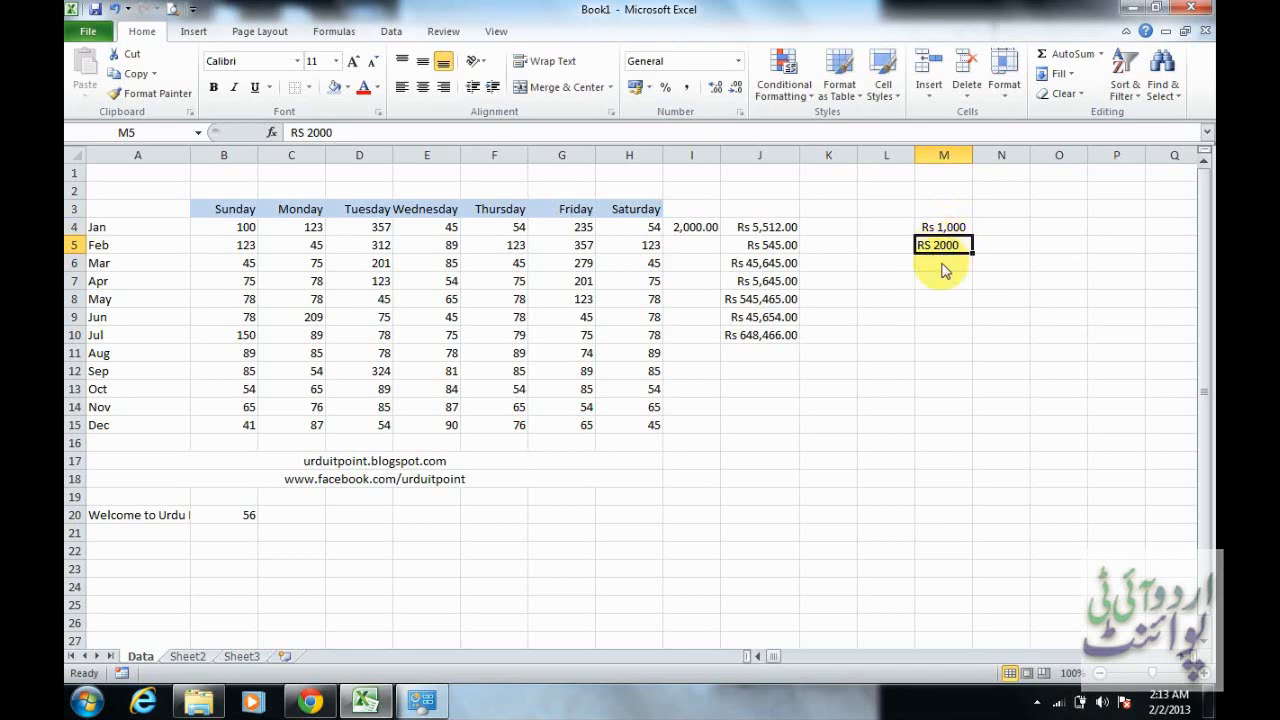
click(941, 268)
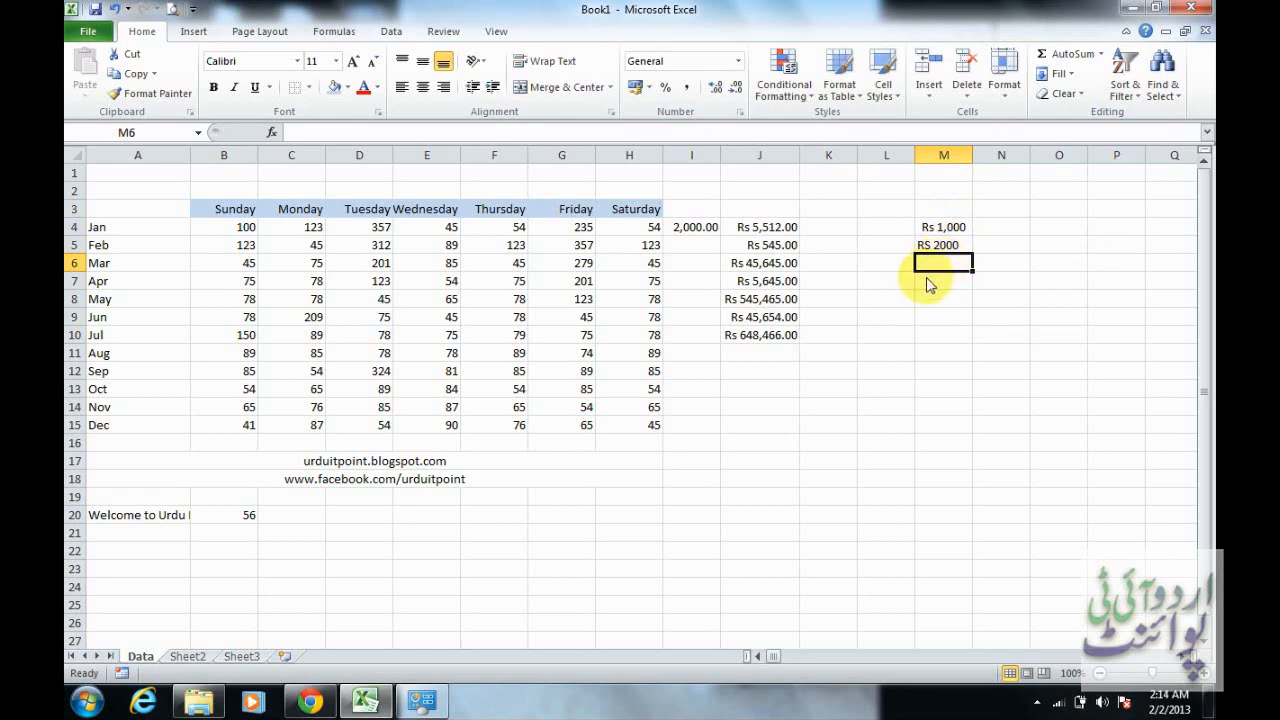
text(=)
click(958, 233)
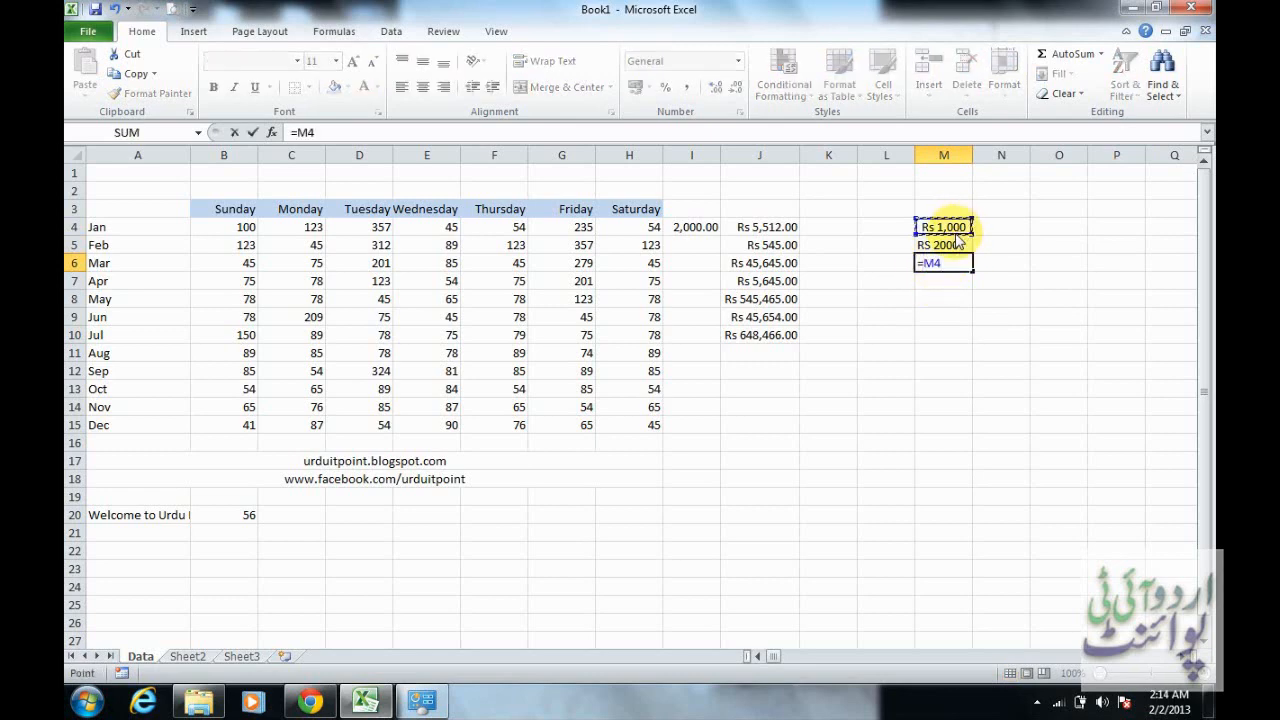
text(+)
click(957, 245)
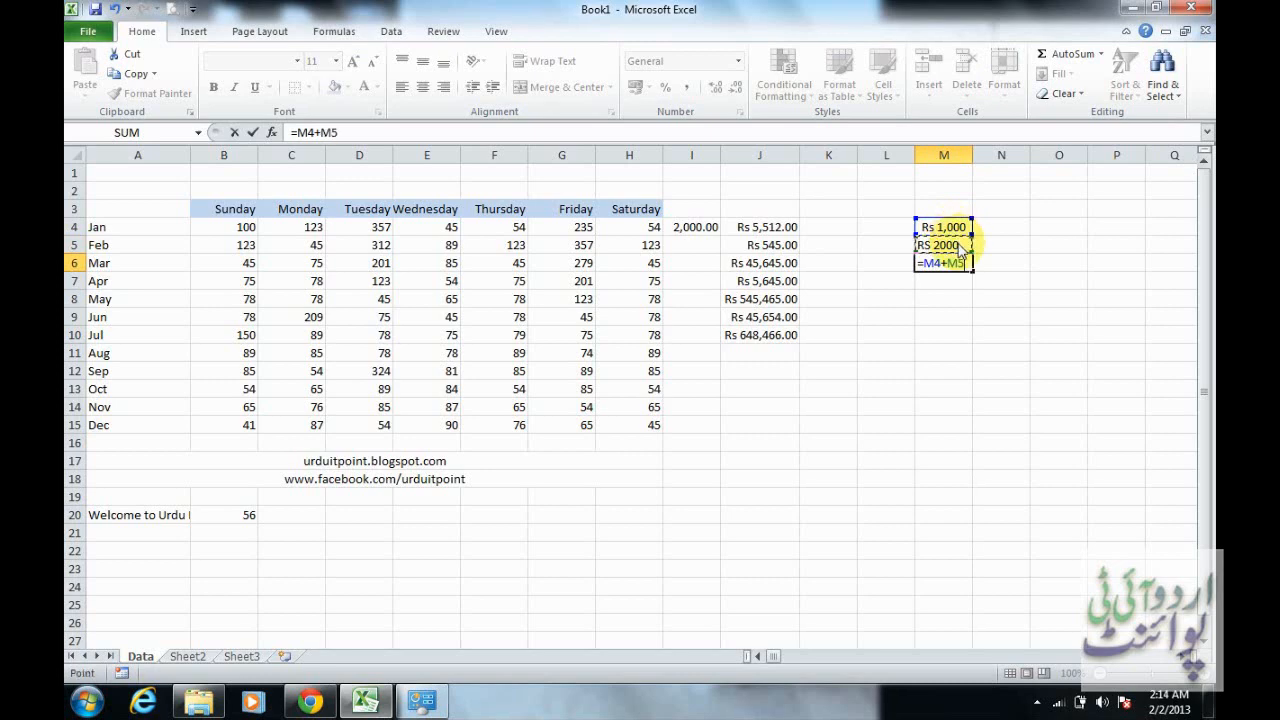
key(Return)
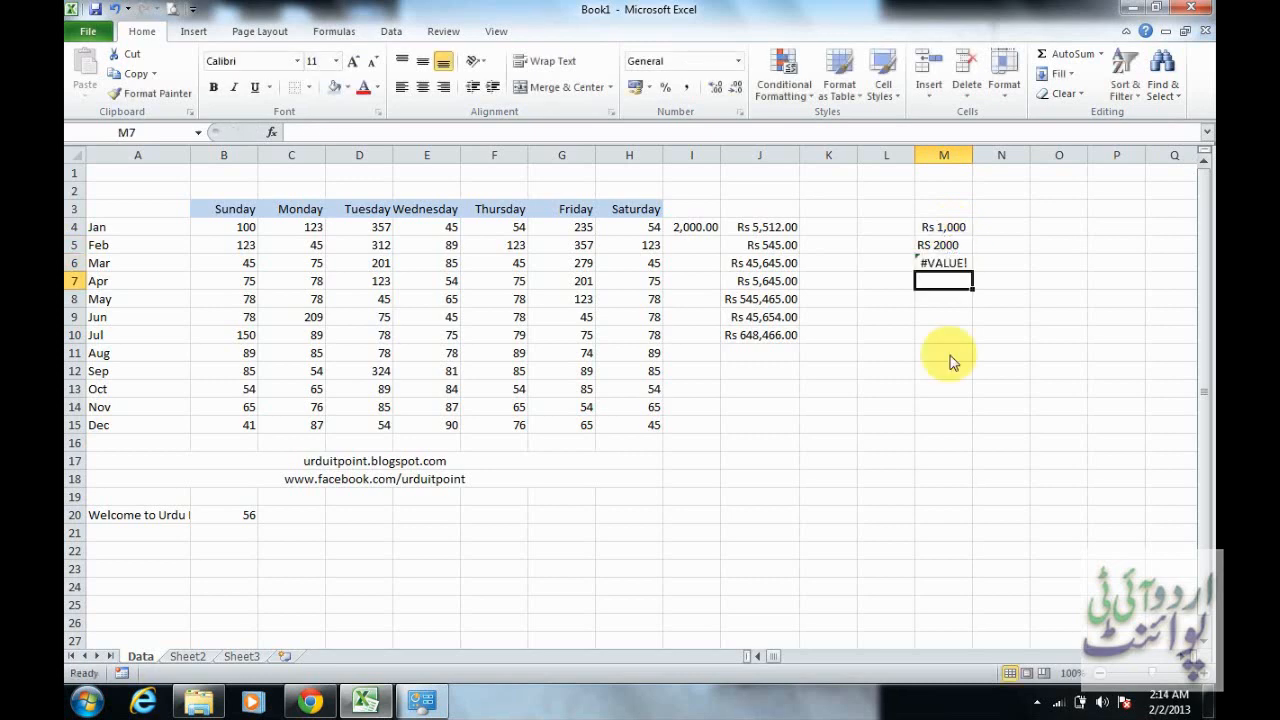
click(960, 266)
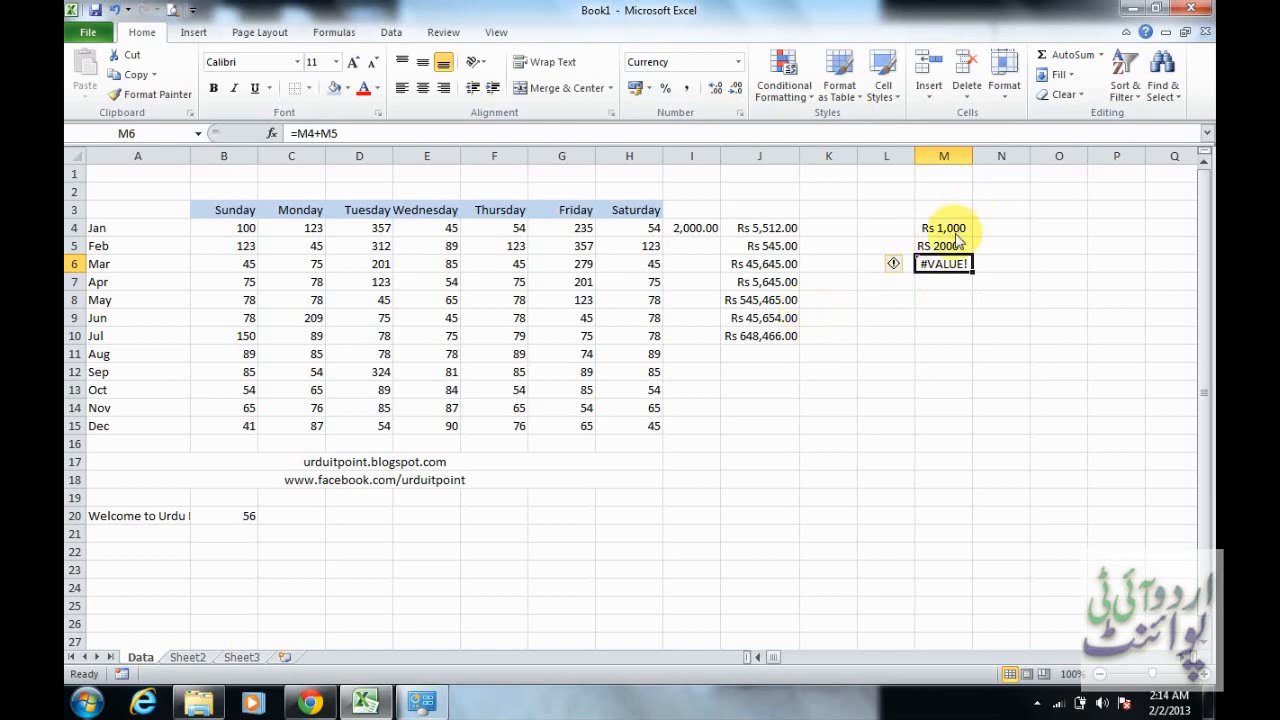
click(955, 238)
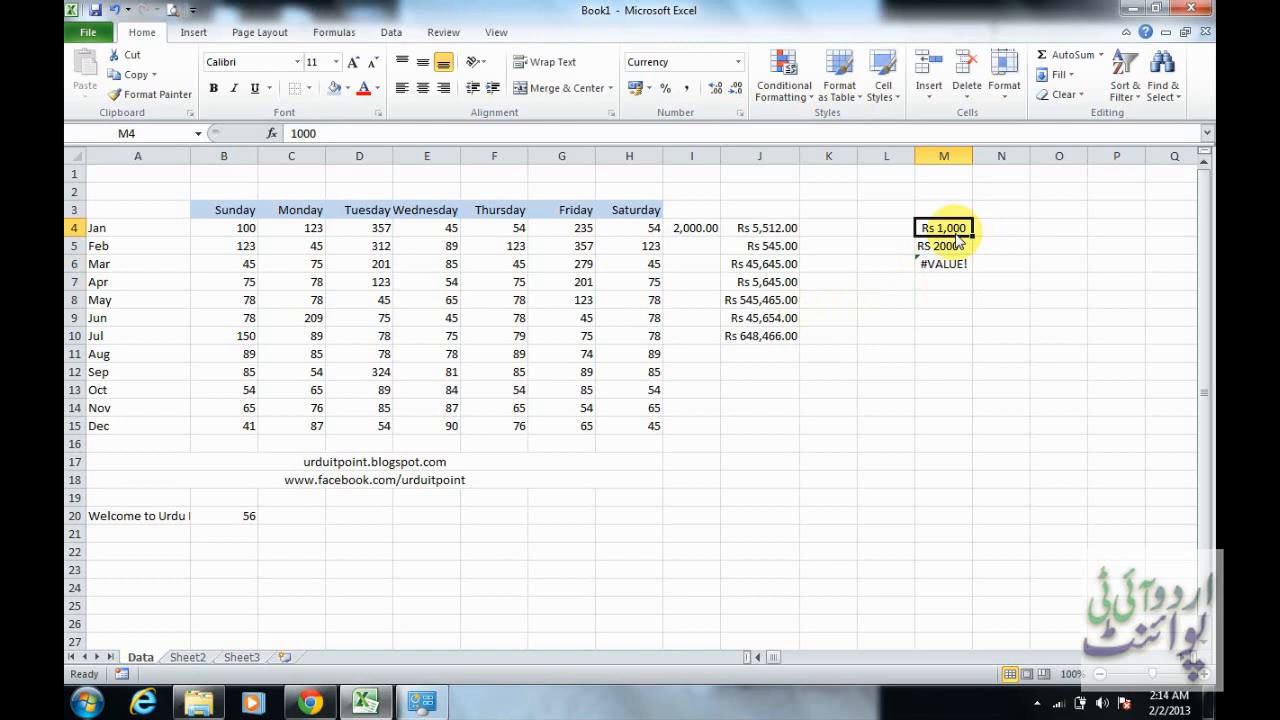
click(957, 250)
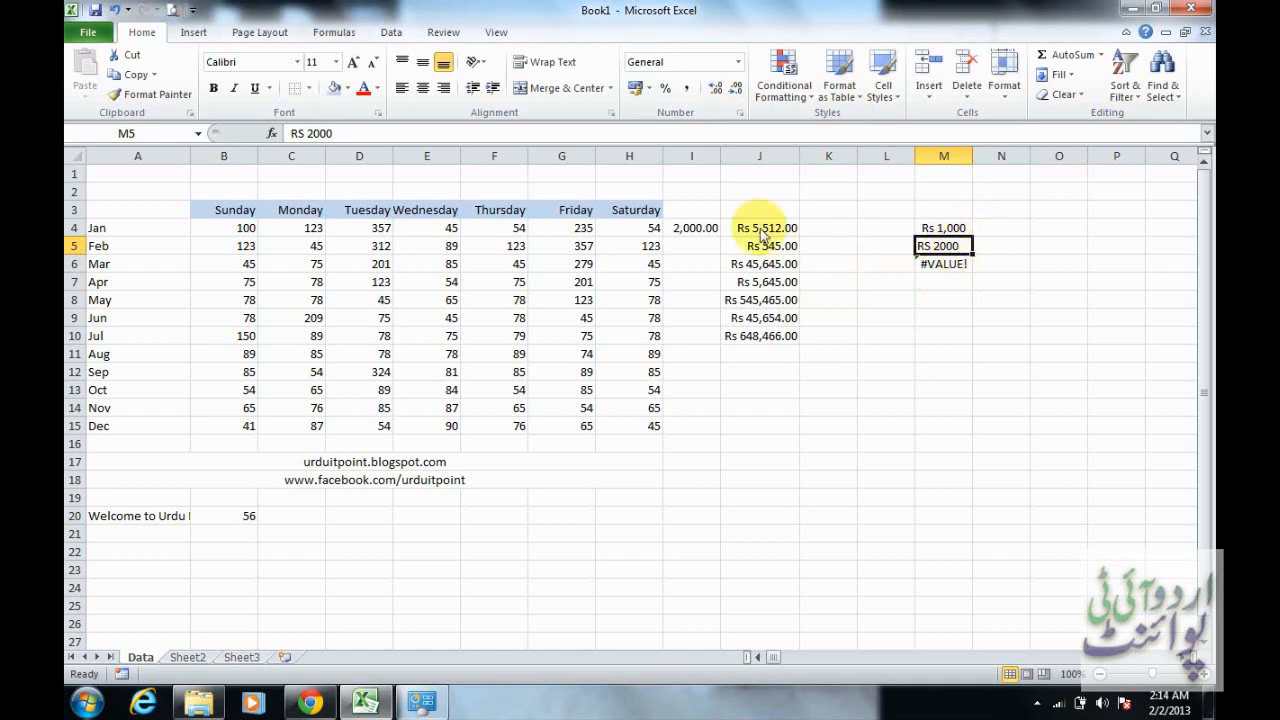
Format J4:J15 as Accounting with 2 decimal places and the Rs symbol
drag(762, 233, 781, 434)
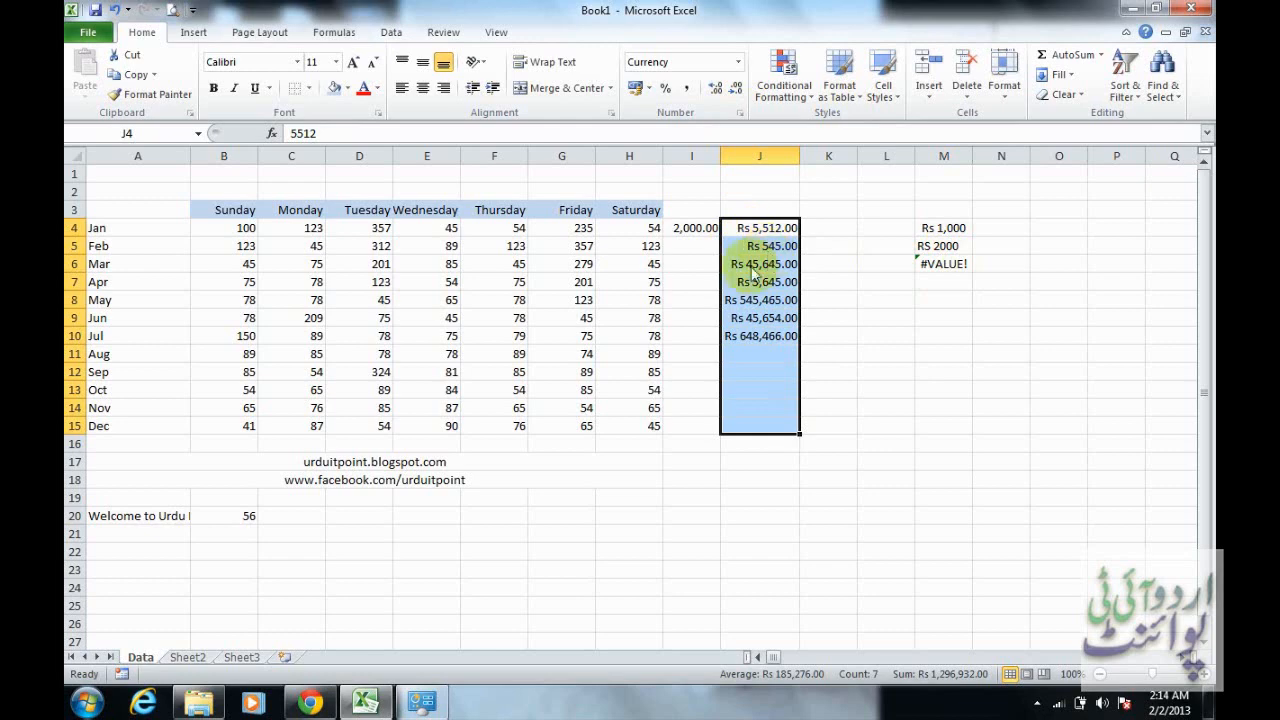
click(738, 113)
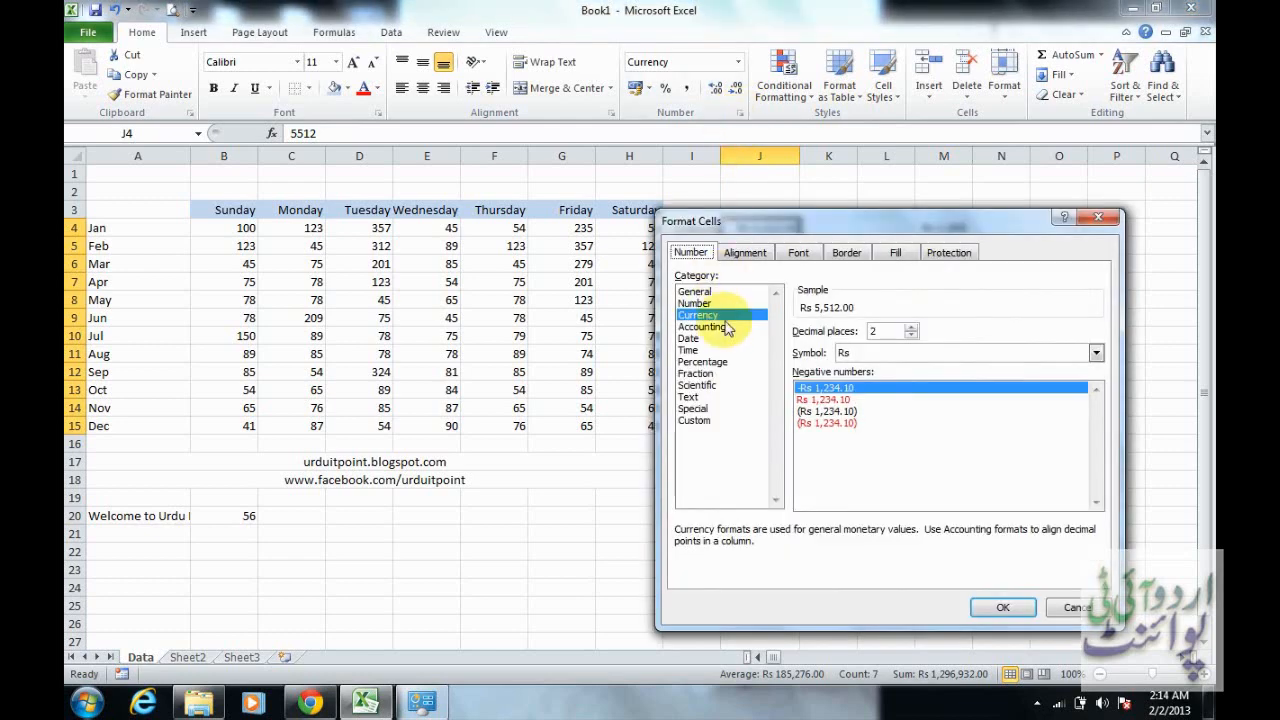
click(725, 328)
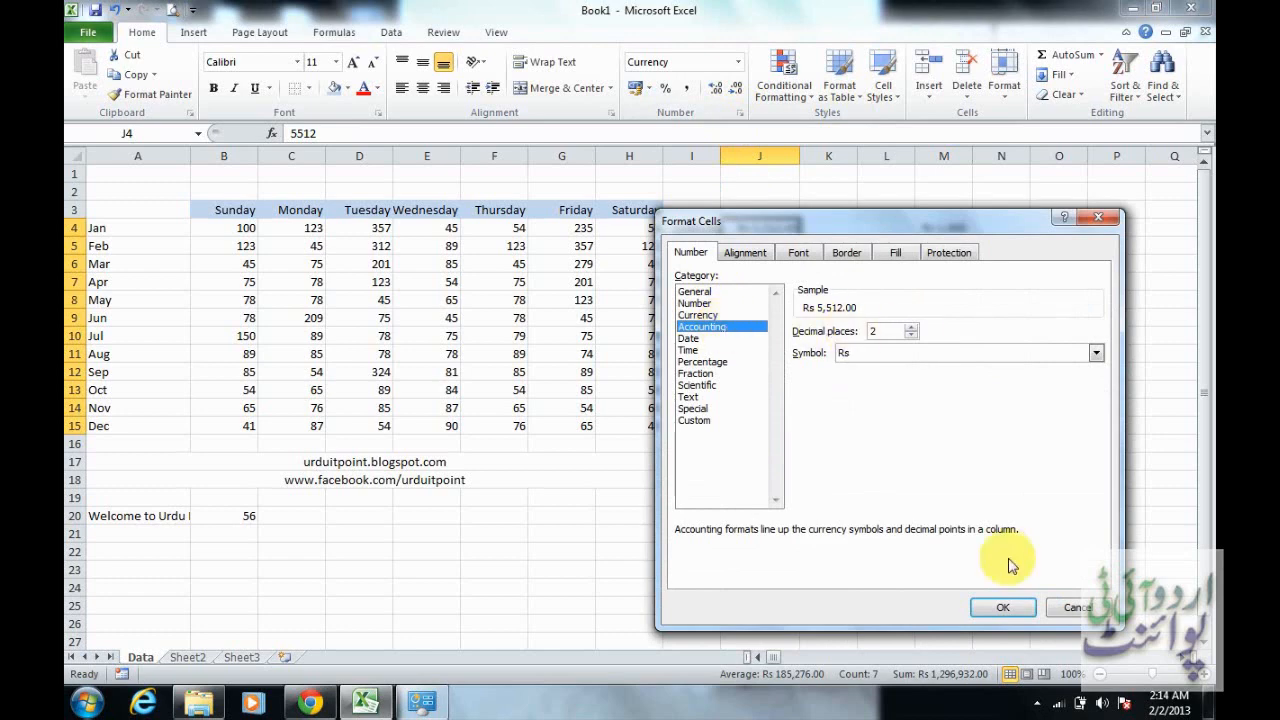
click(1003, 607)
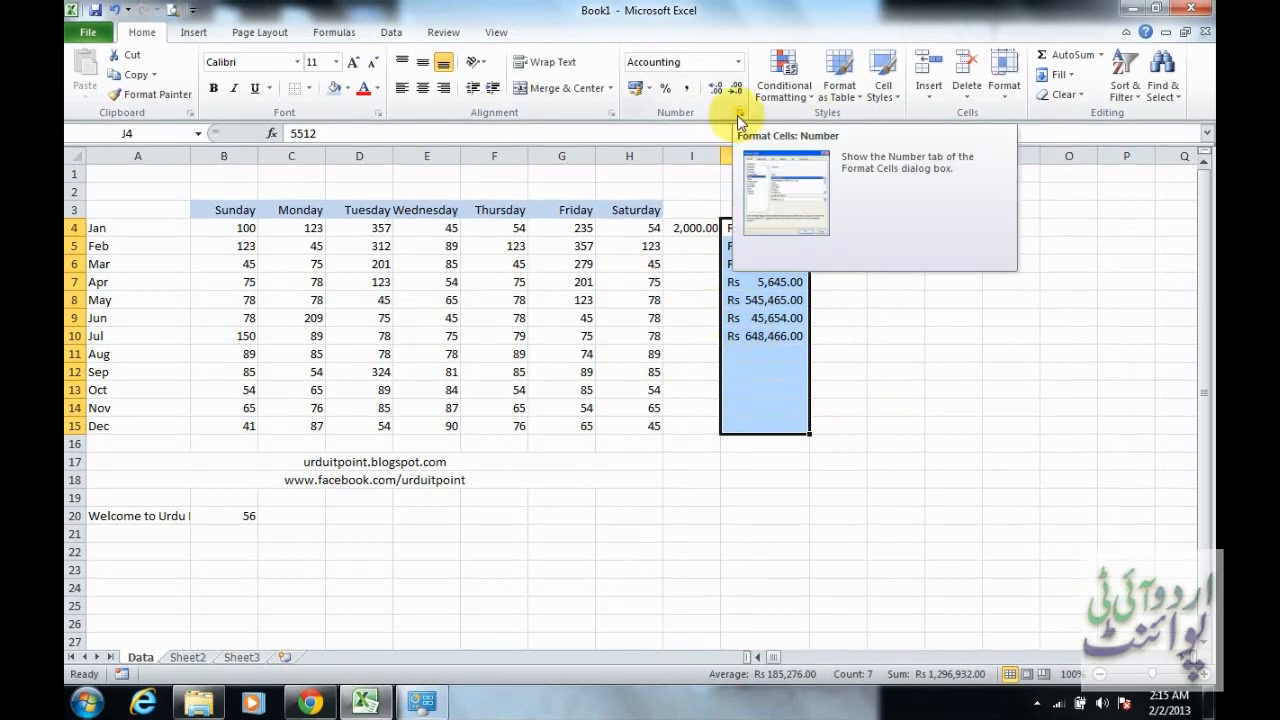
Check the Date format types offered for J4:J15 without applying one
click(739, 115)
click(735, 340)
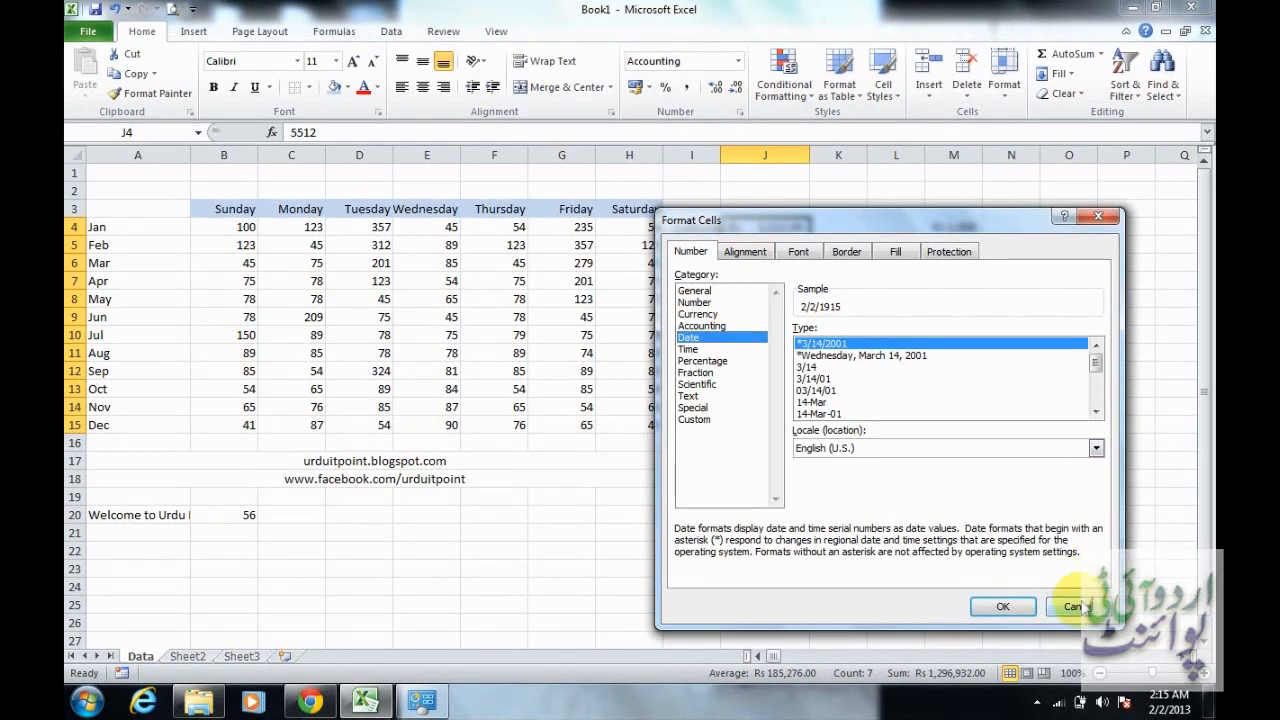
click(1073, 606)
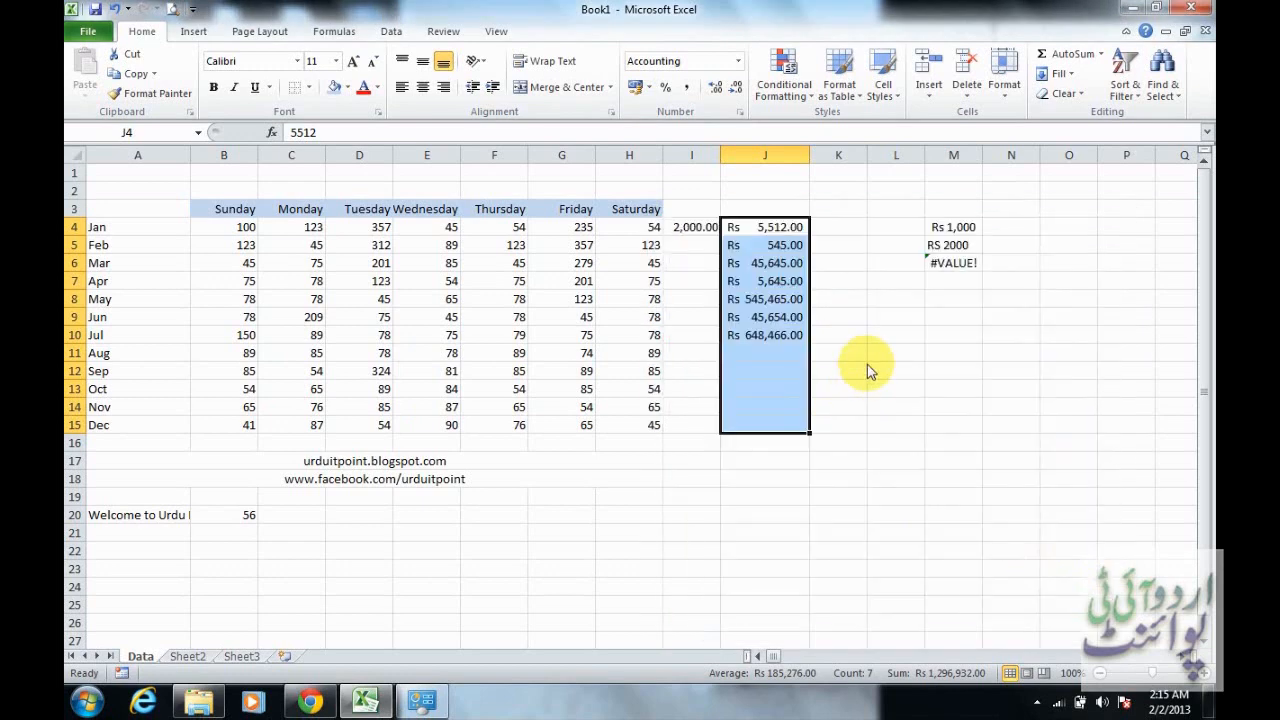
Enter the date 2/2 in cell L12
click(855, 370)
click(897, 377)
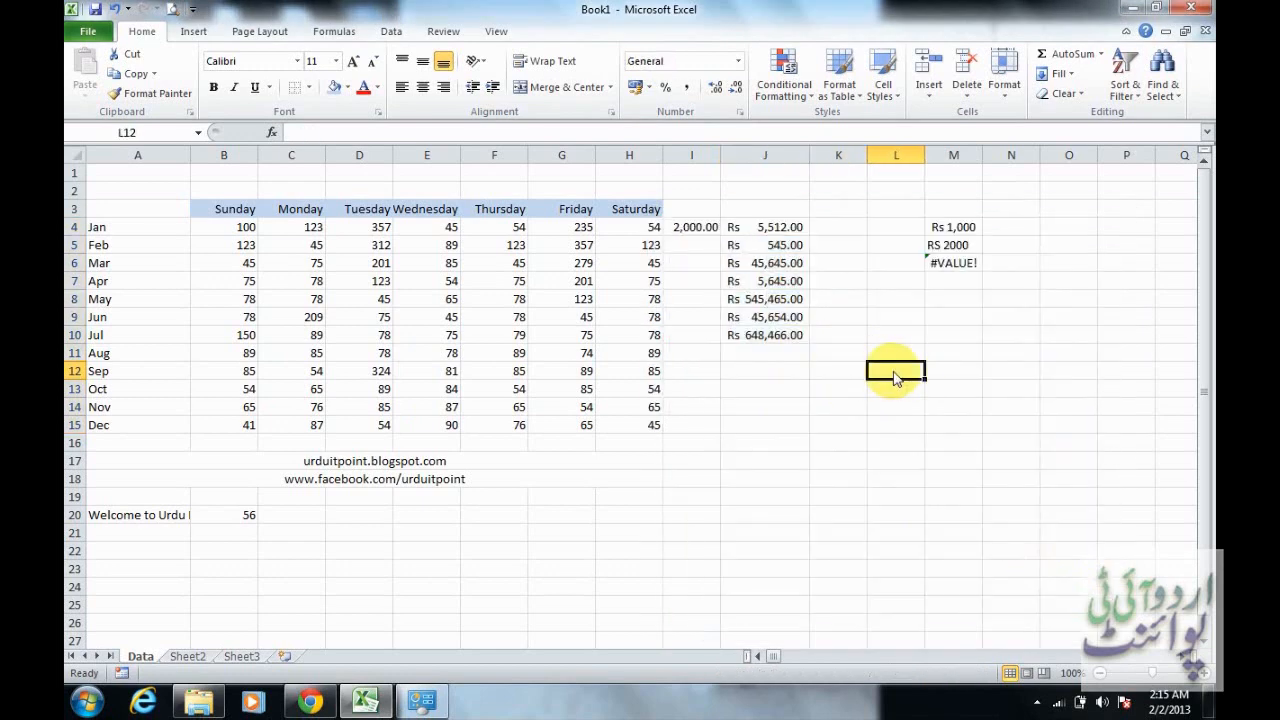
text(2/)
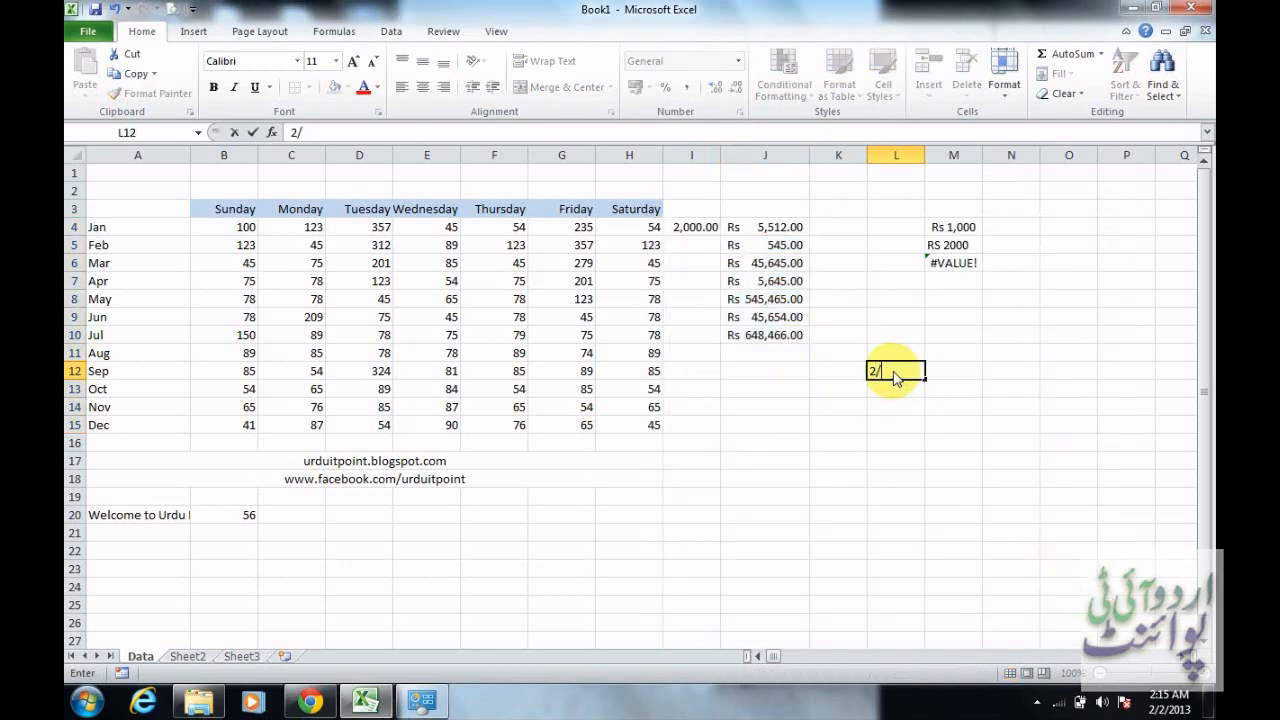
text(2)
key(Return)
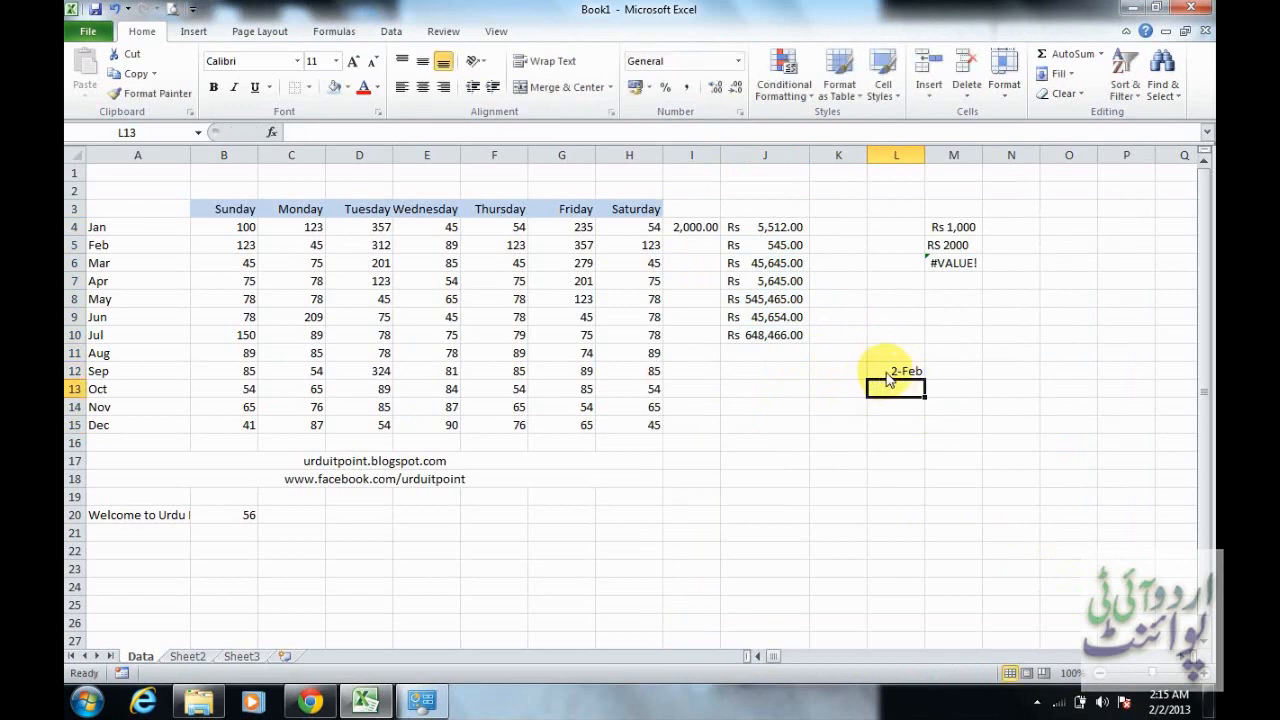
Format the date in cell L12 with the 14-Mar-01 Date type, keeping the English (U.S.) locale
click(890, 374)
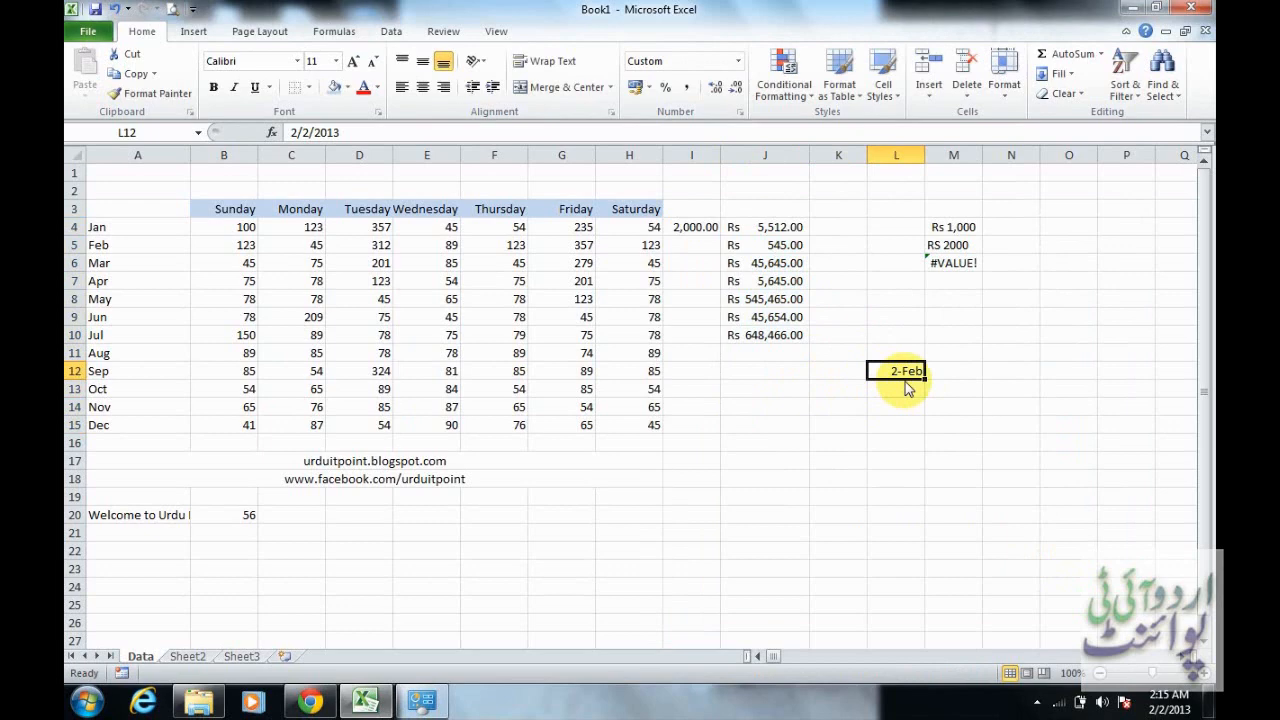
click(740, 112)
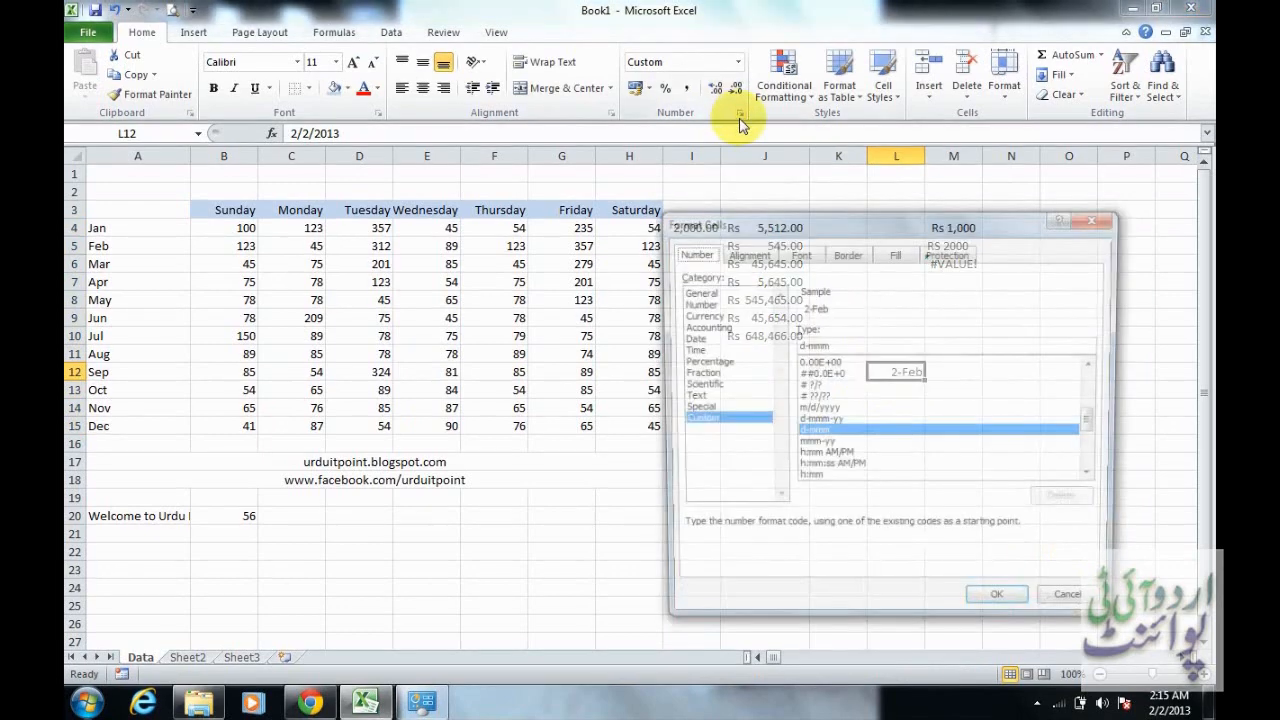
click(712, 340)
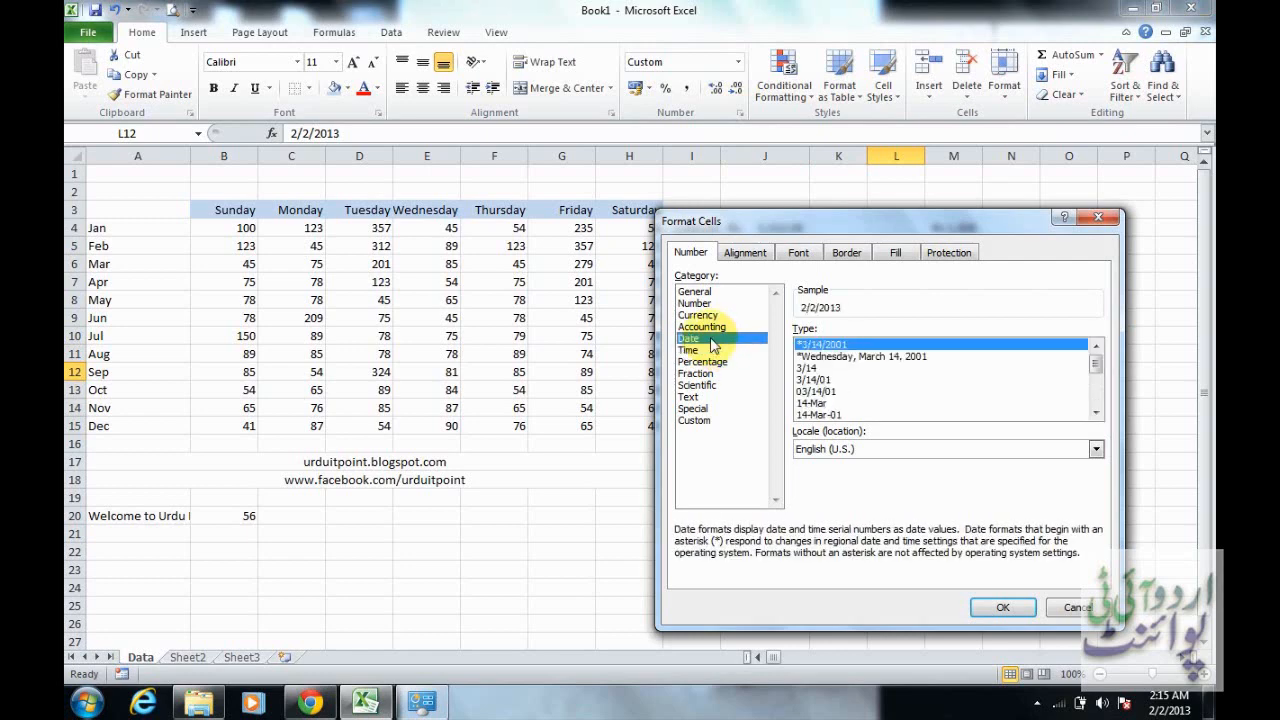
click(849, 416)
click(1096, 412)
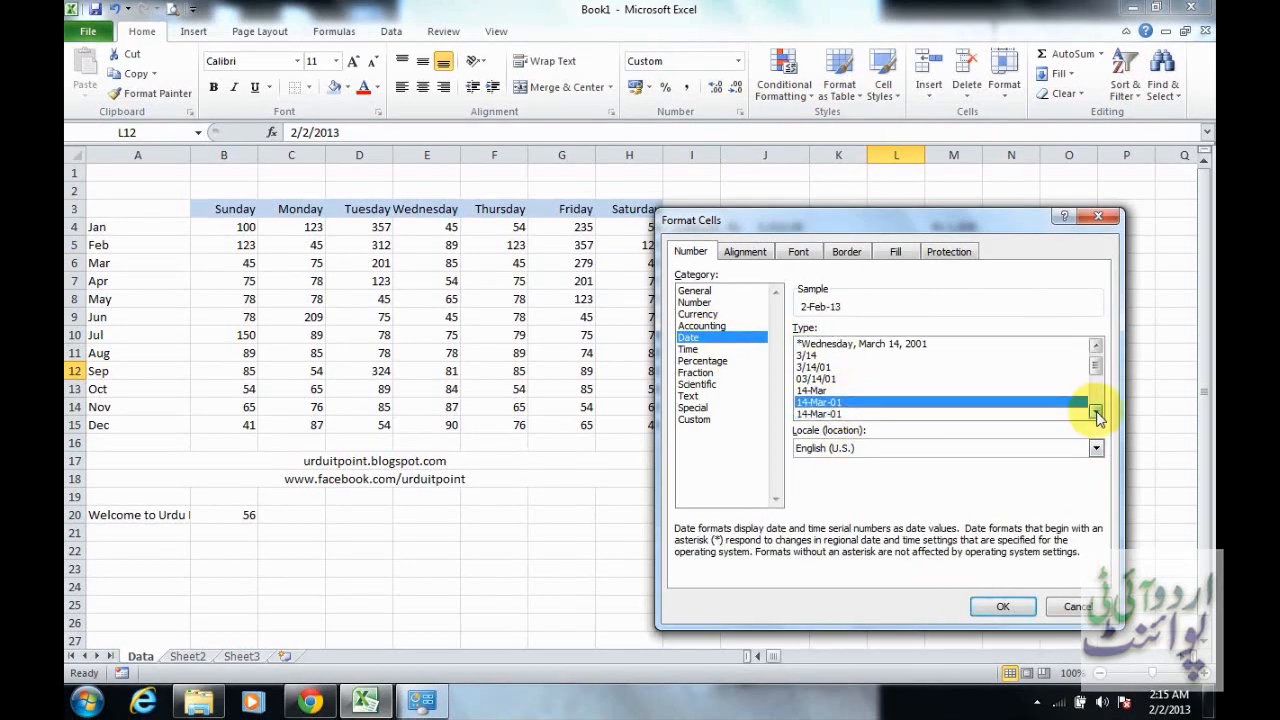
click(1096, 413)
click(1096, 413)
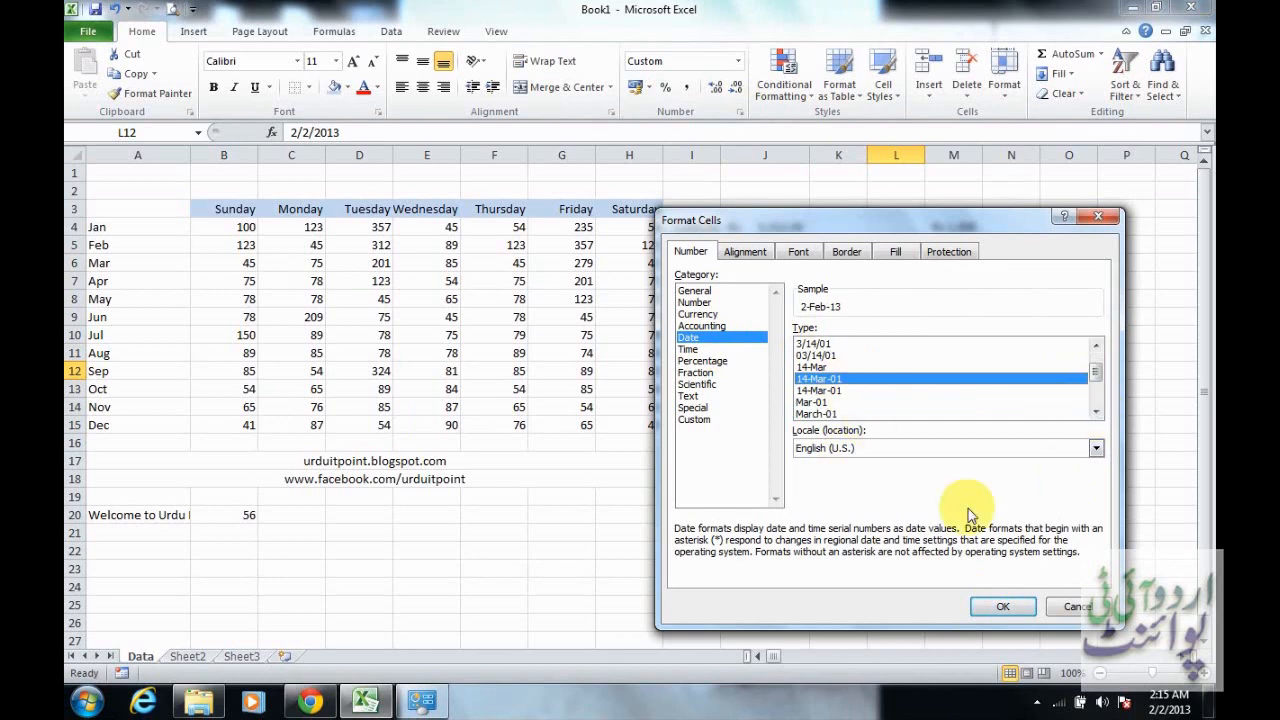
click(1002, 607)
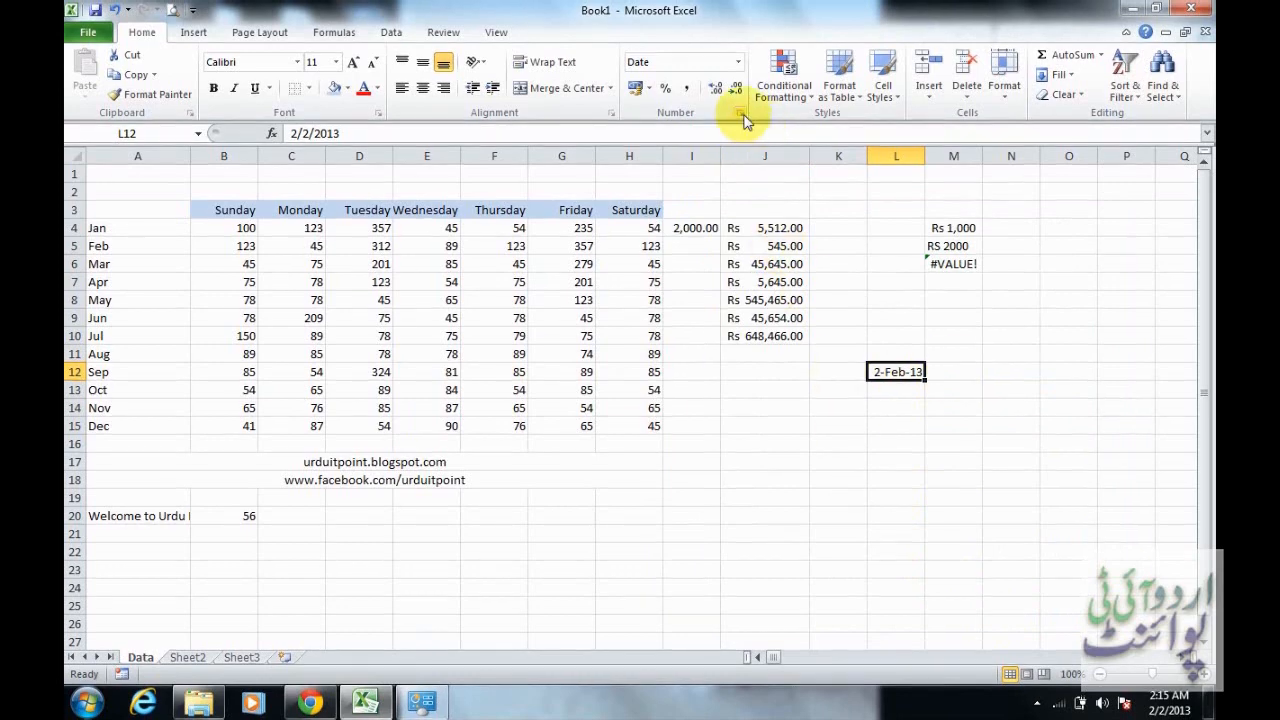
Check the Time and Percentage number format options for cell L12 without applying either
click(741, 114)
click(738, 350)
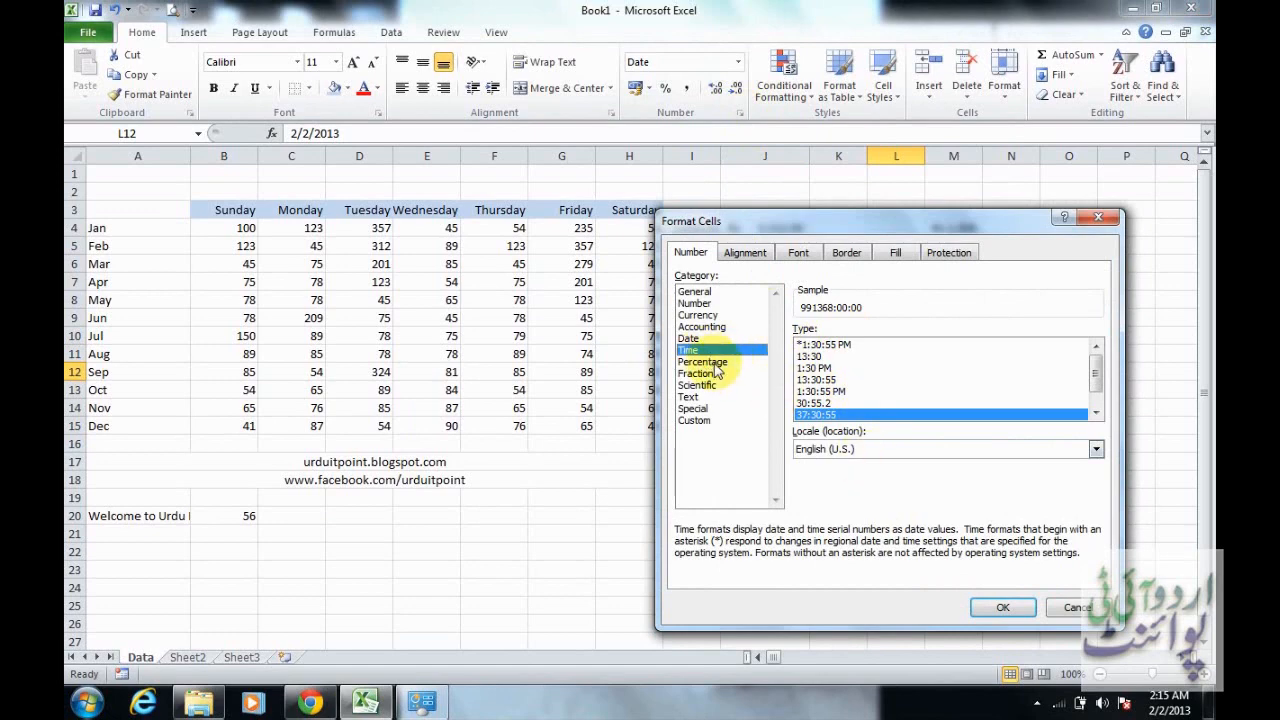
click(710, 362)
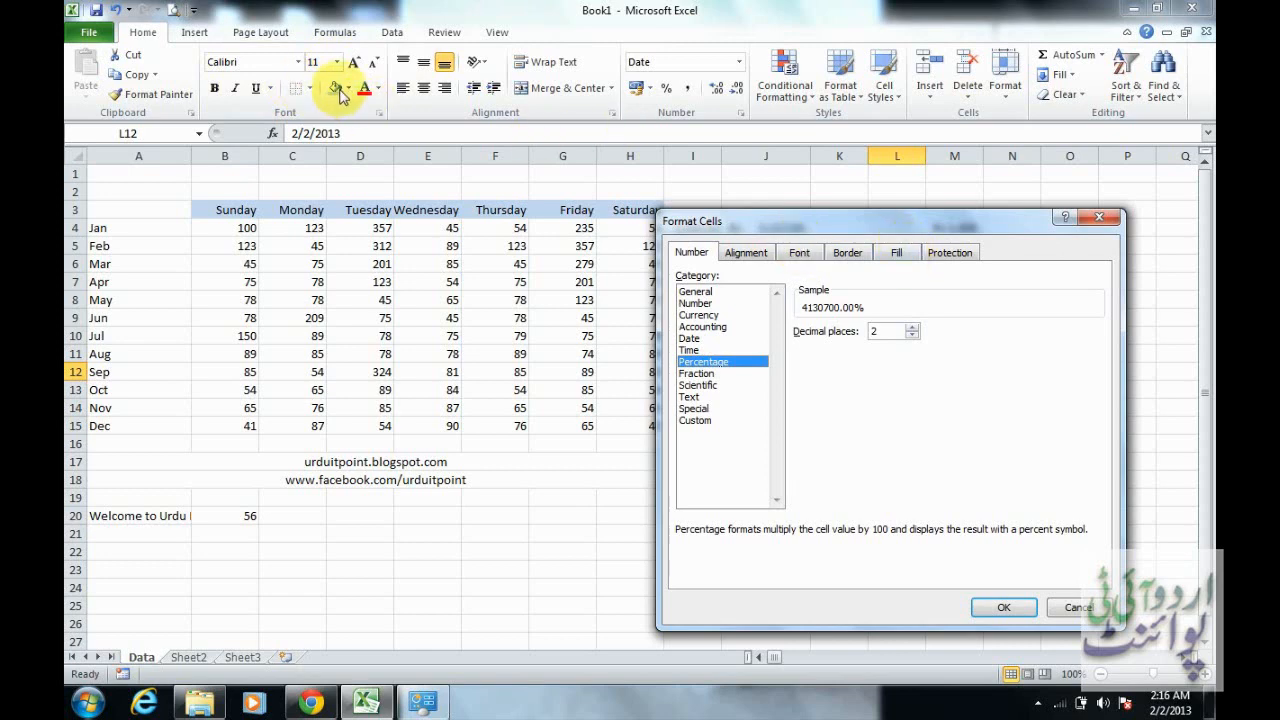
click(1075, 608)
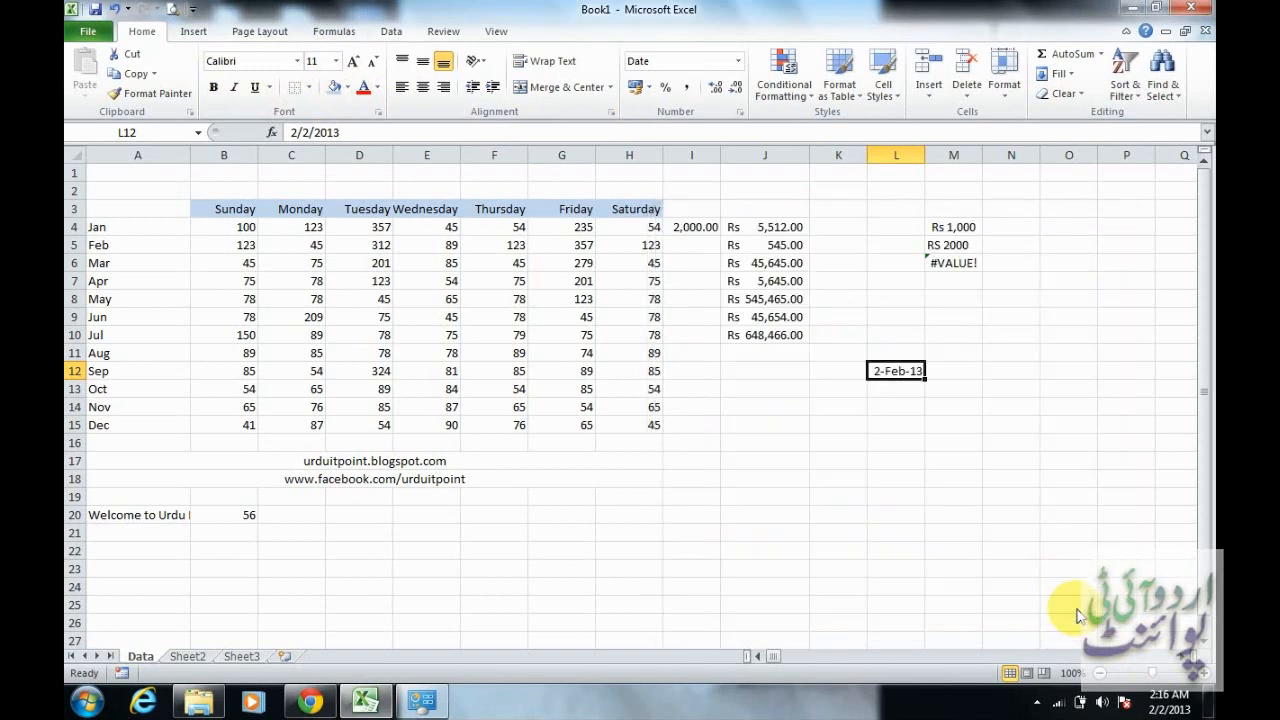